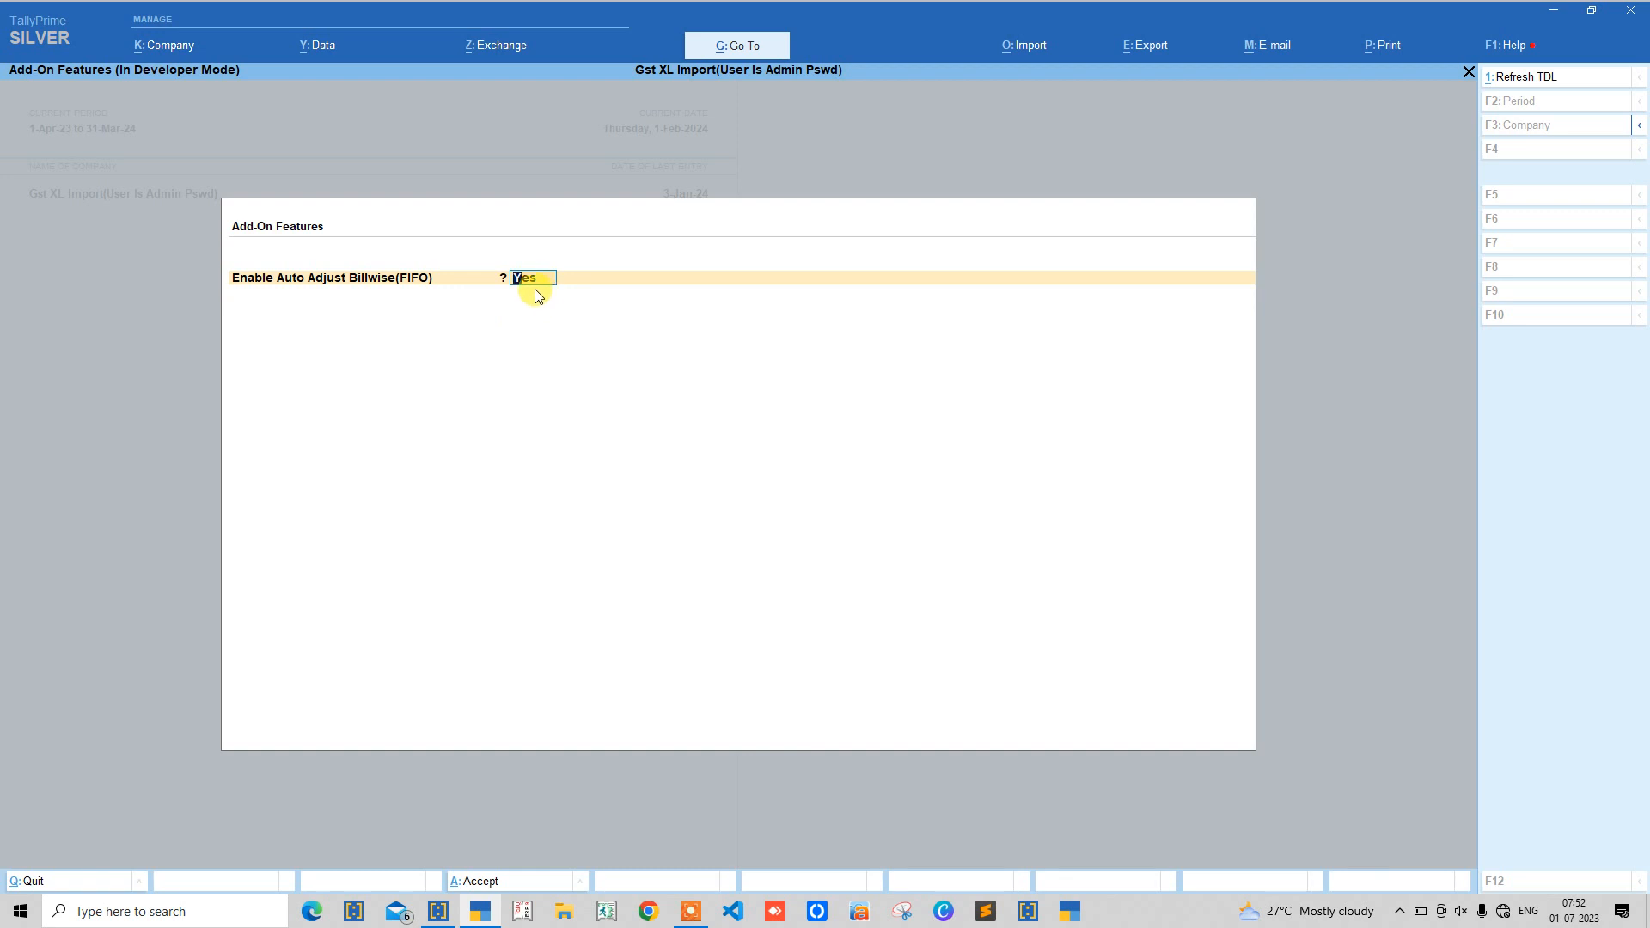
Step: Accept Enable Auto Adjust Billwise (FIFO) as Yes and start a Sales Auto Numbering voucher with cost centre class Not Applicable
{"action": "key", "text": "ctrl+a"}
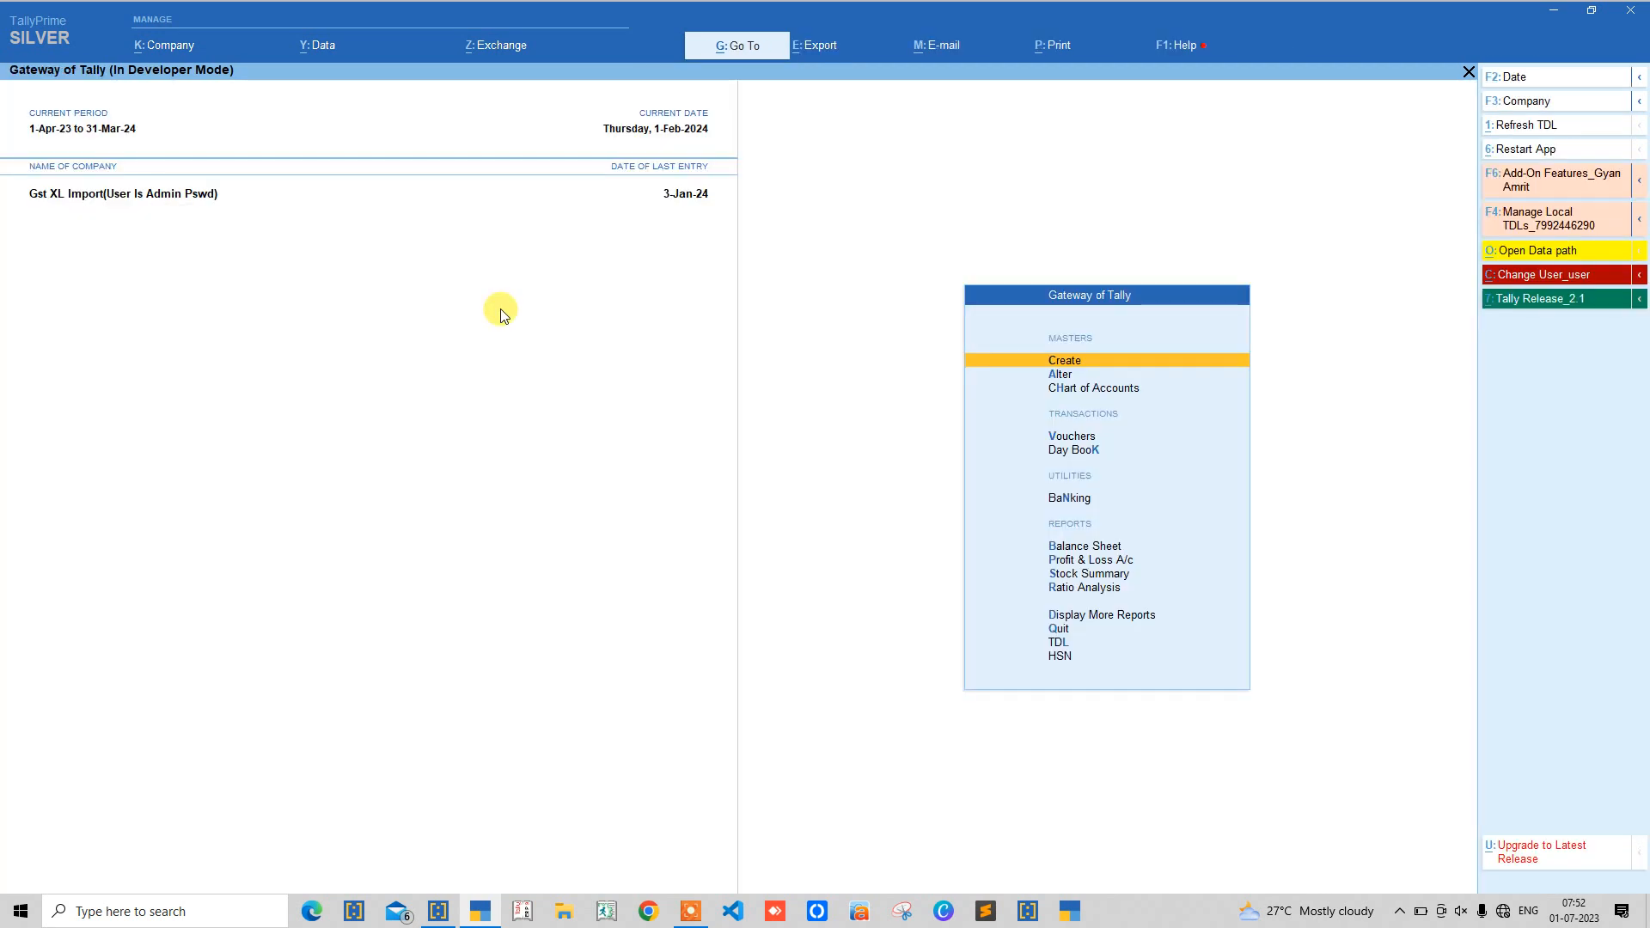
{"action": "key", "text": "v"}
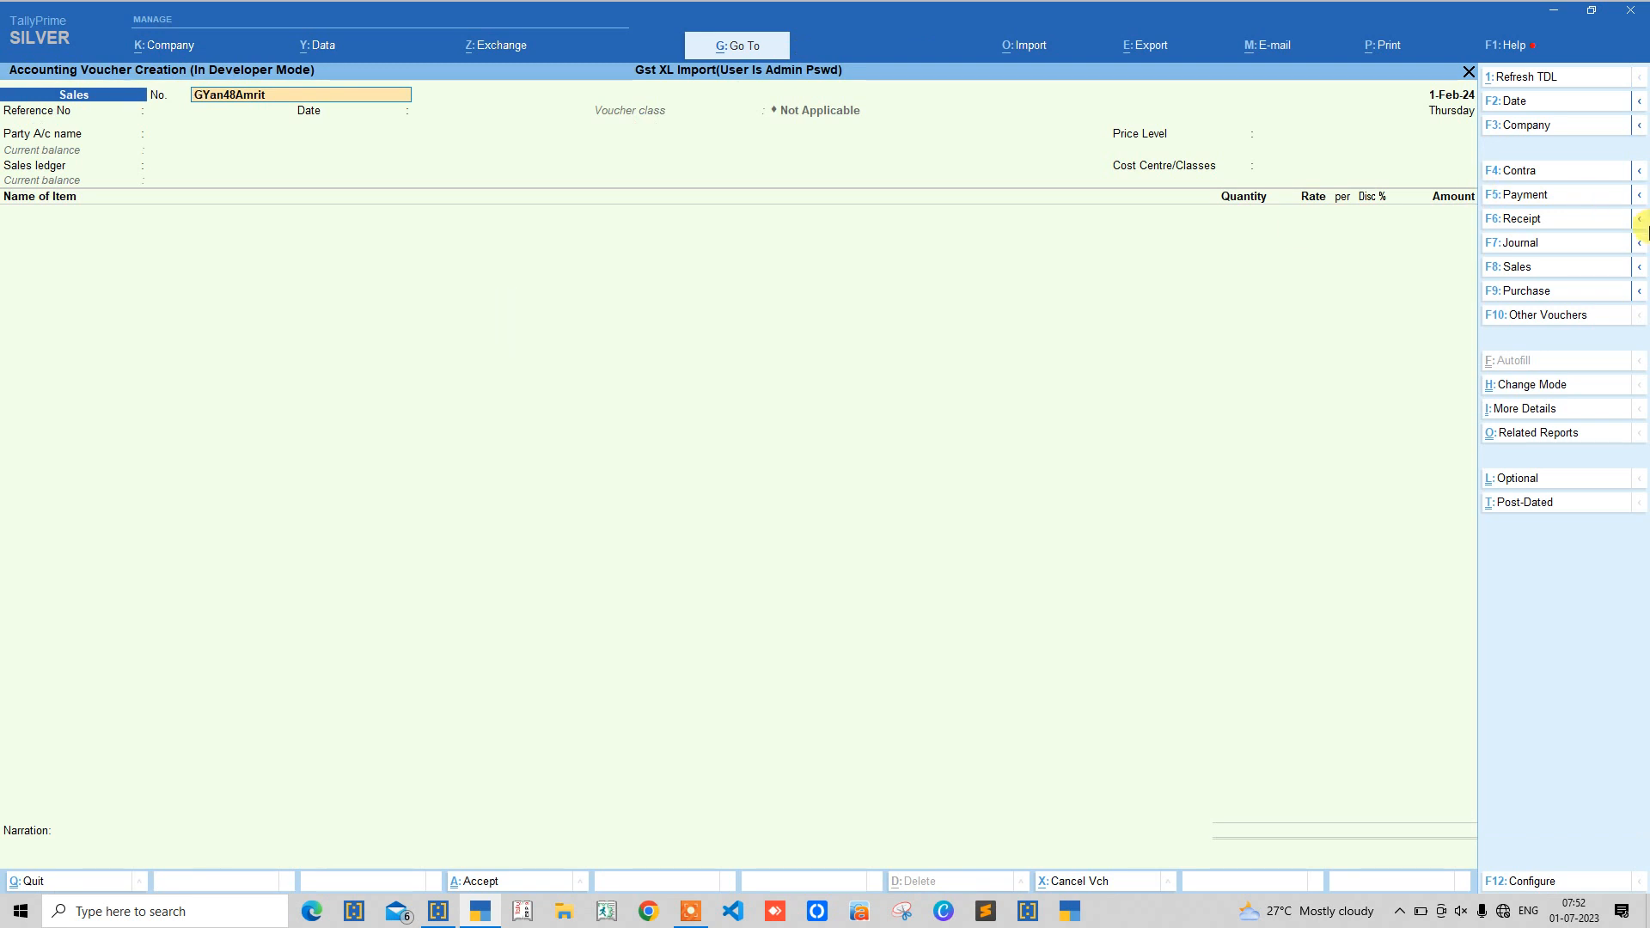
{"action": "left_click", "coordinate": [1503, 270]}
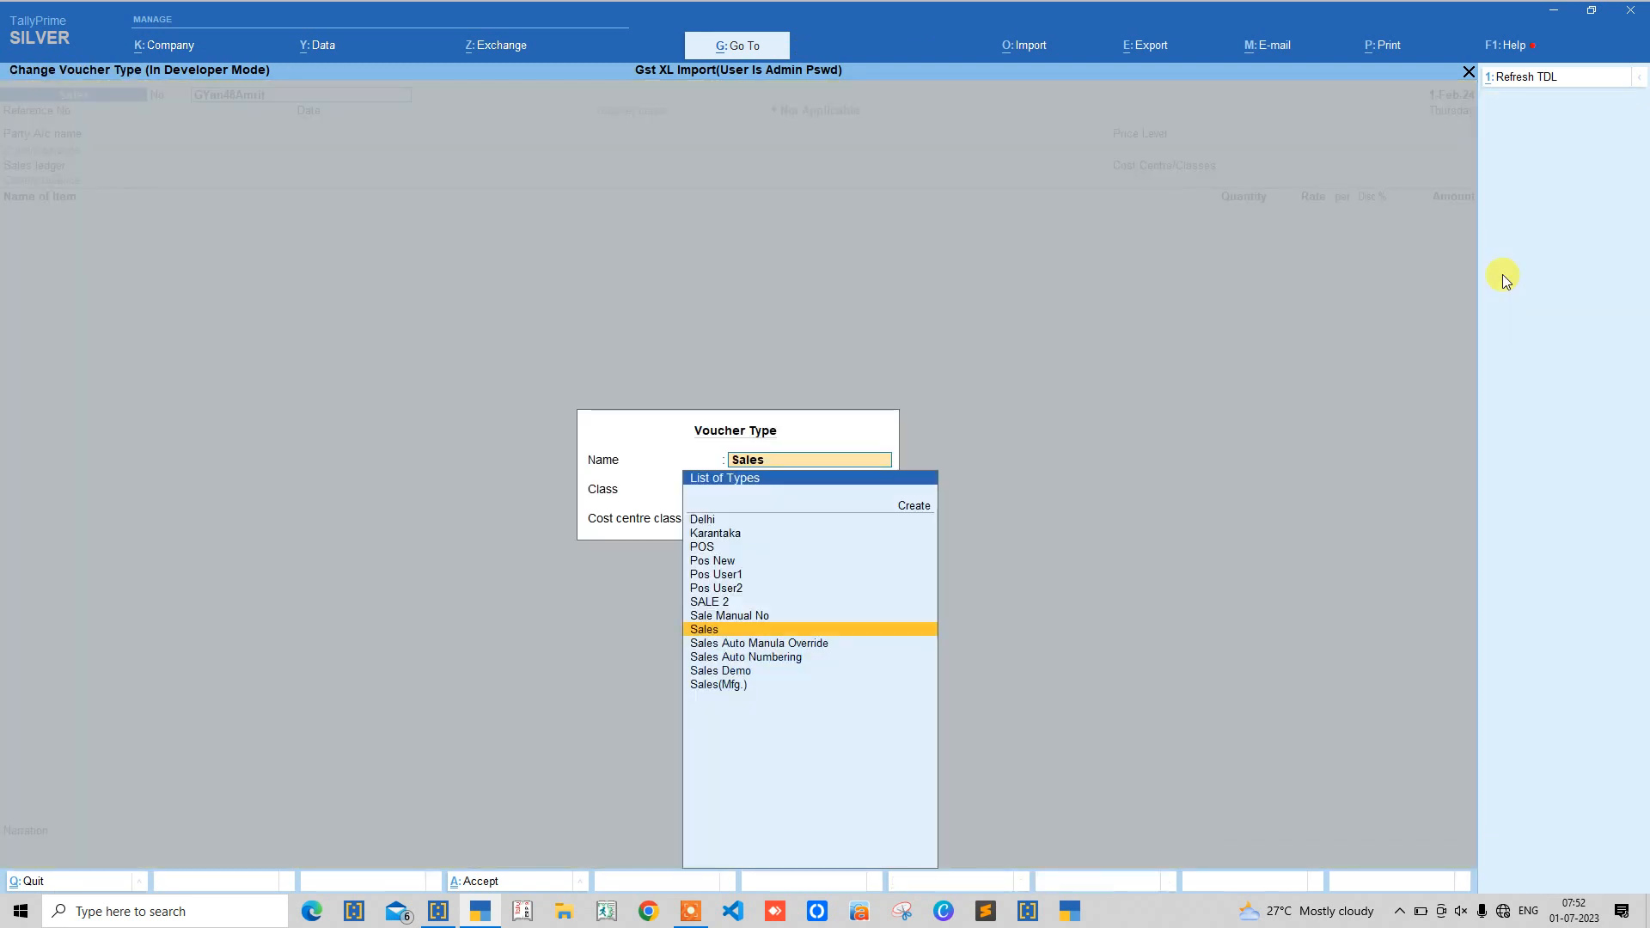
{"action": "key", "text": "Down"}
{"action": "key", "text": "Down"}
{"action": "key", "text": "Up"}
{"action": "key", "text": "Up"}
{"action": "key", "text": "Up"}
{"action": "key", "text": "Up"}
{"action": "key", "text": "Up"}
{"action": "key", "text": "Up"}
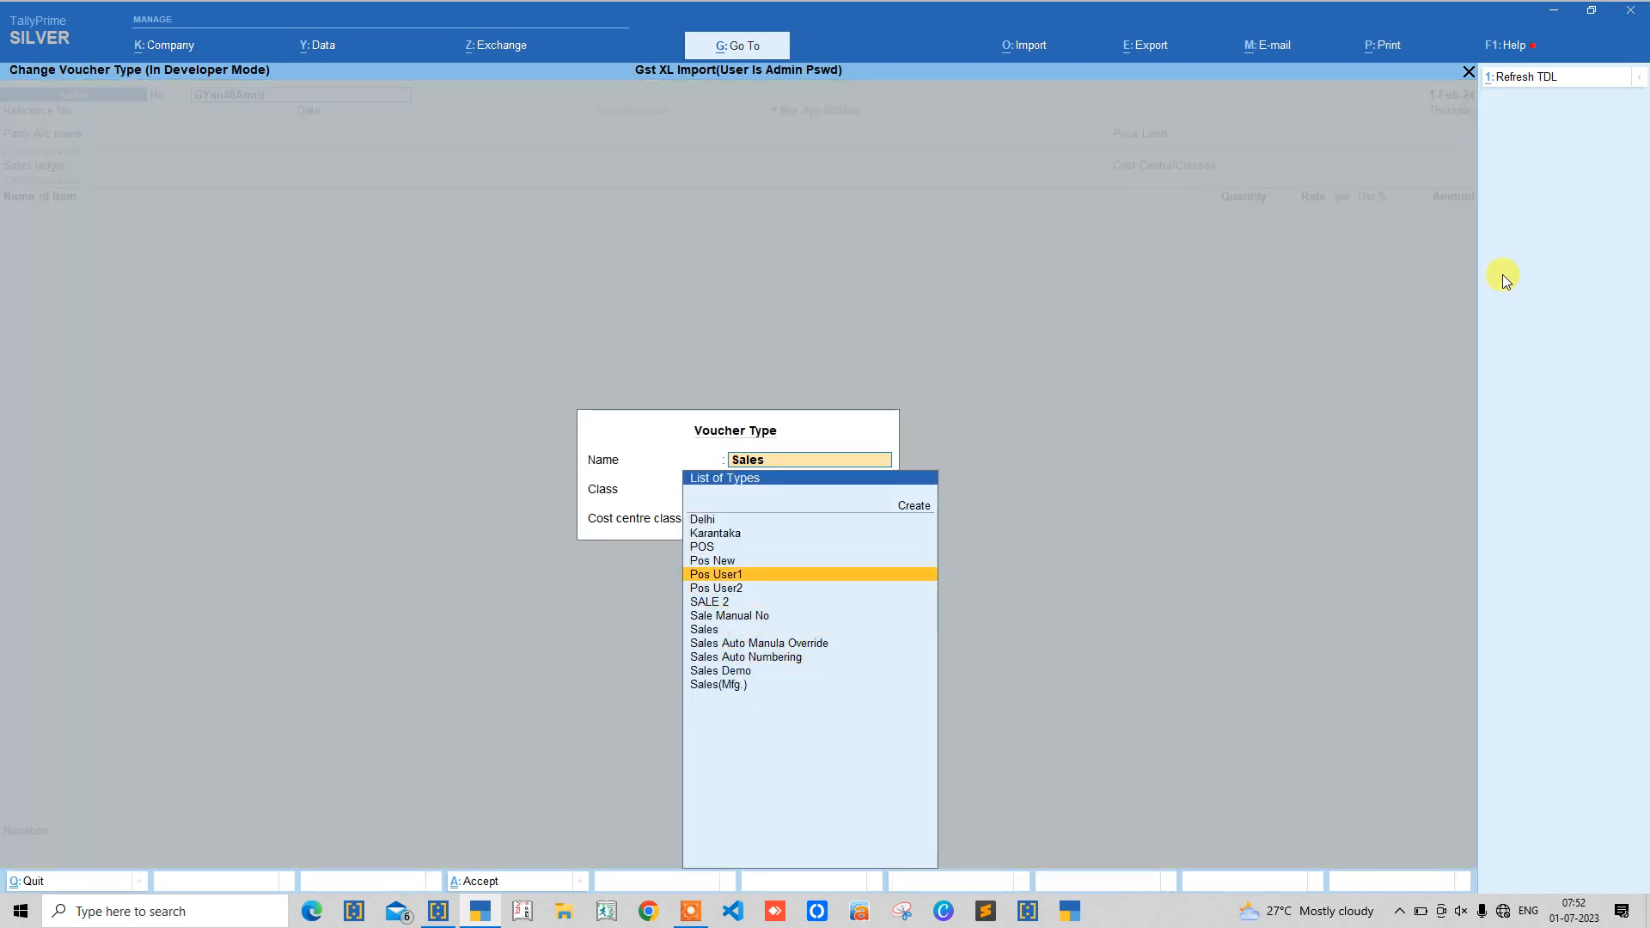
{"action": "key", "text": "Down"}
{"action": "key", "text": "Down"}
{"action": "key", "text": "Down"}
{"action": "key", "text": "Down"}
{"action": "key", "text": "Down"}
{"action": "key", "text": "Down"}
{"action": "key", "text": "Return"}
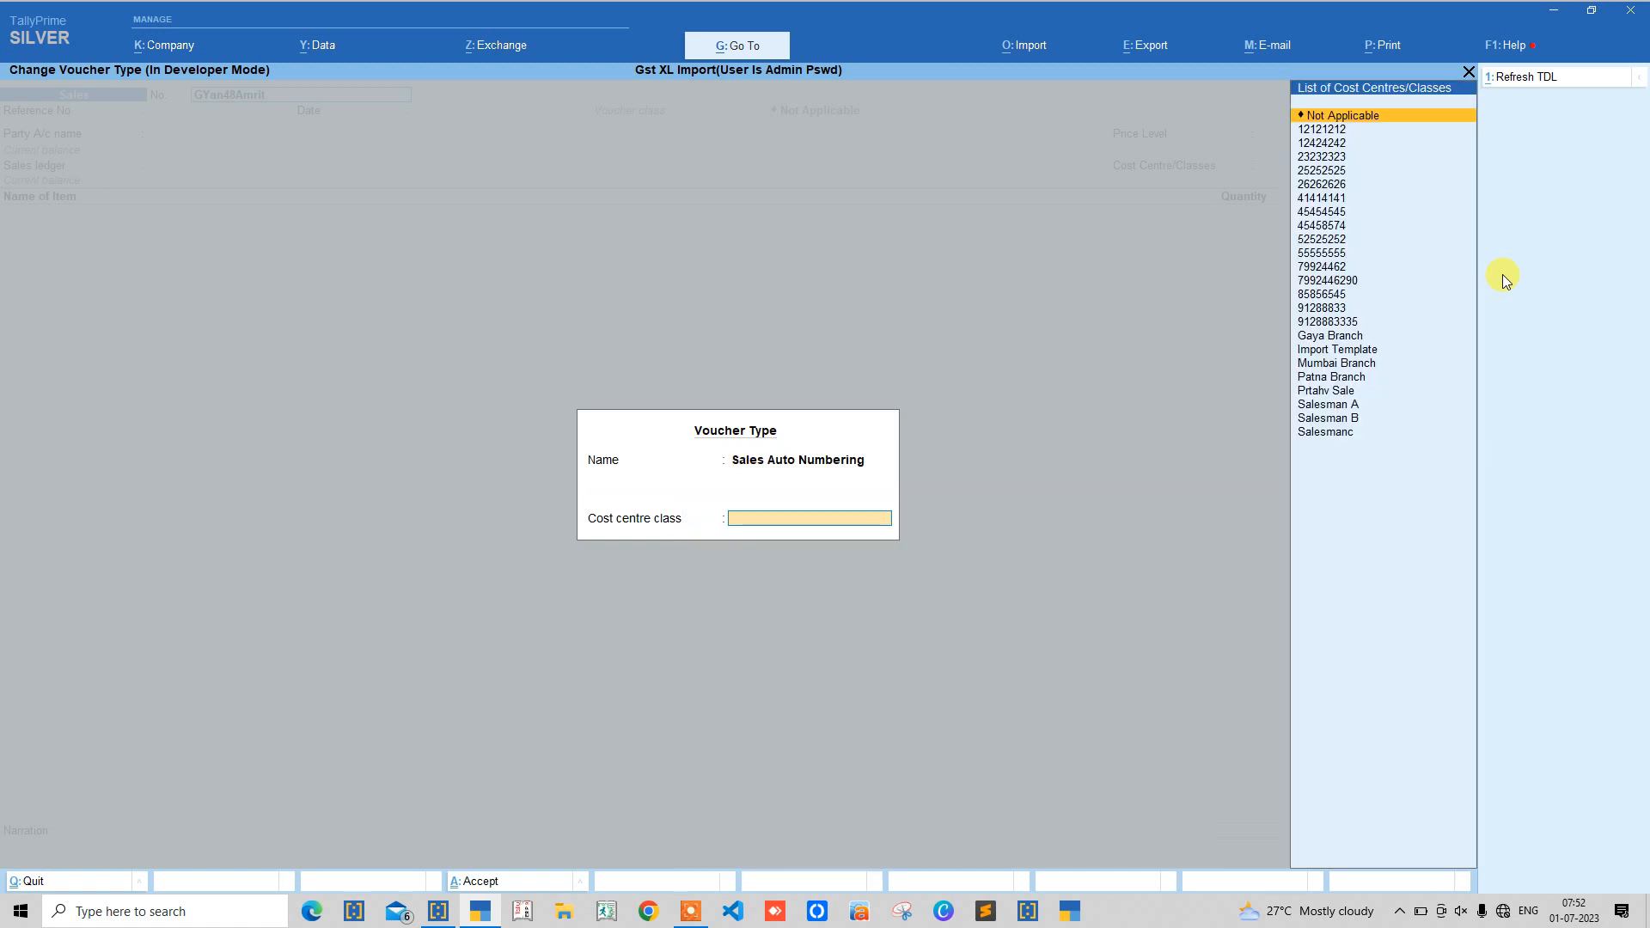
{"action": "key", "text": "Return"}
{"action": "key", "text": "Return"}
{"action": "key", "text": "Return"}
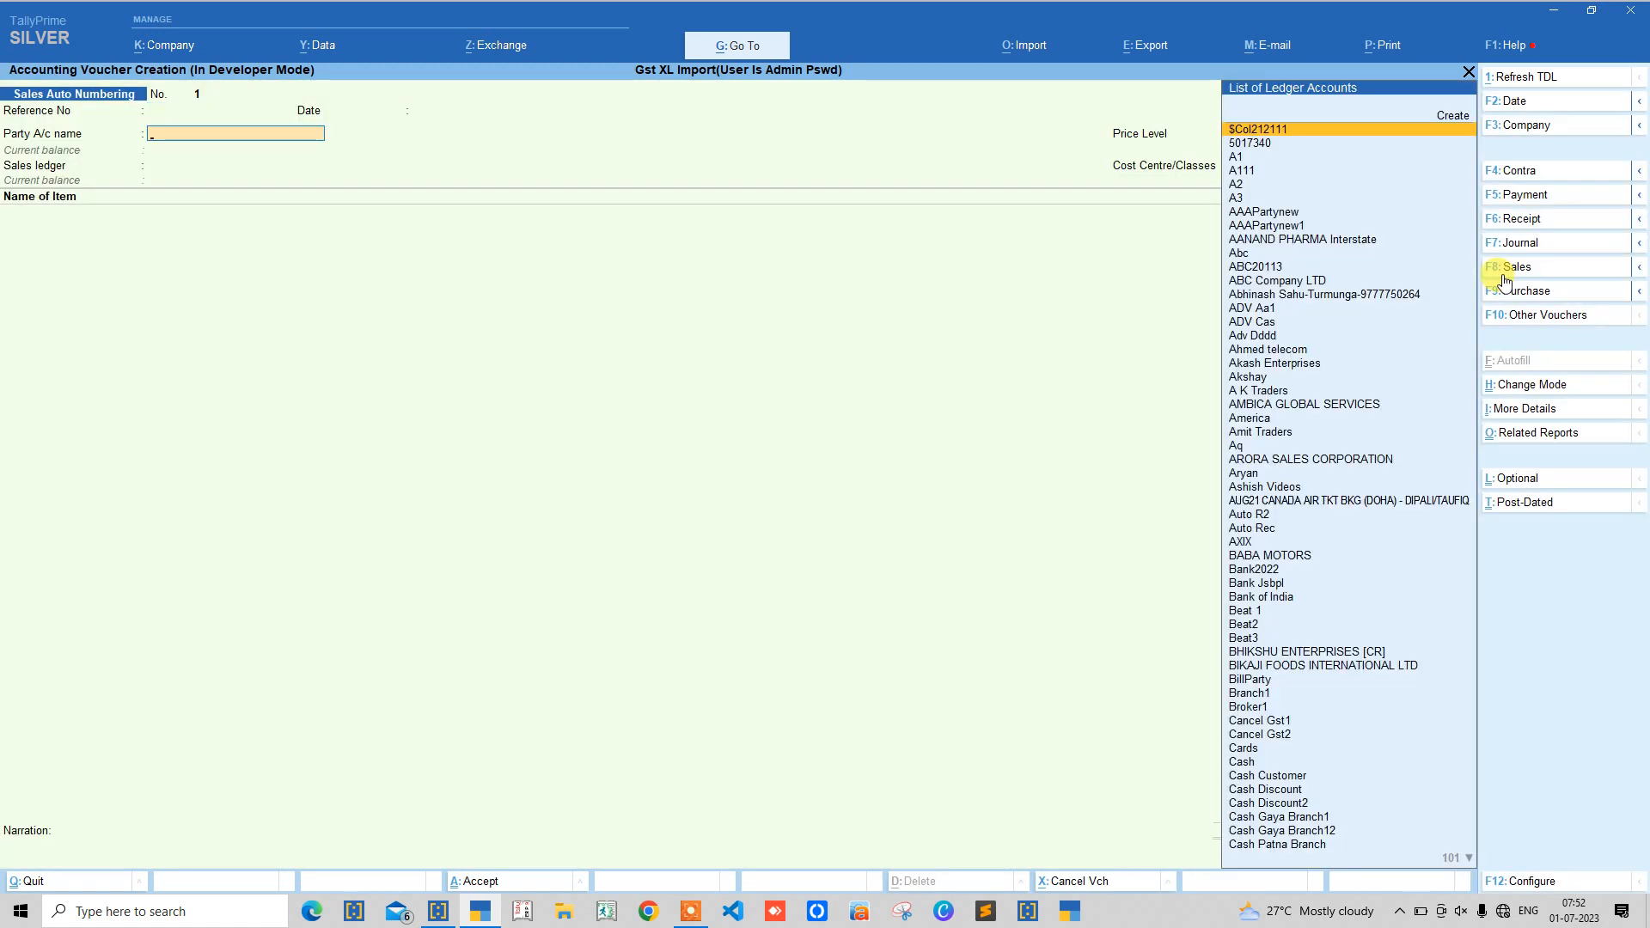
Step: Set the sales voucher's party account to A K Traders, price level to Not Applicable and sales ledger to Comi
{"action": "type", "text": "Ak"}
{"action": "key", "text": "Down"}
{"action": "key", "text": "Down"}
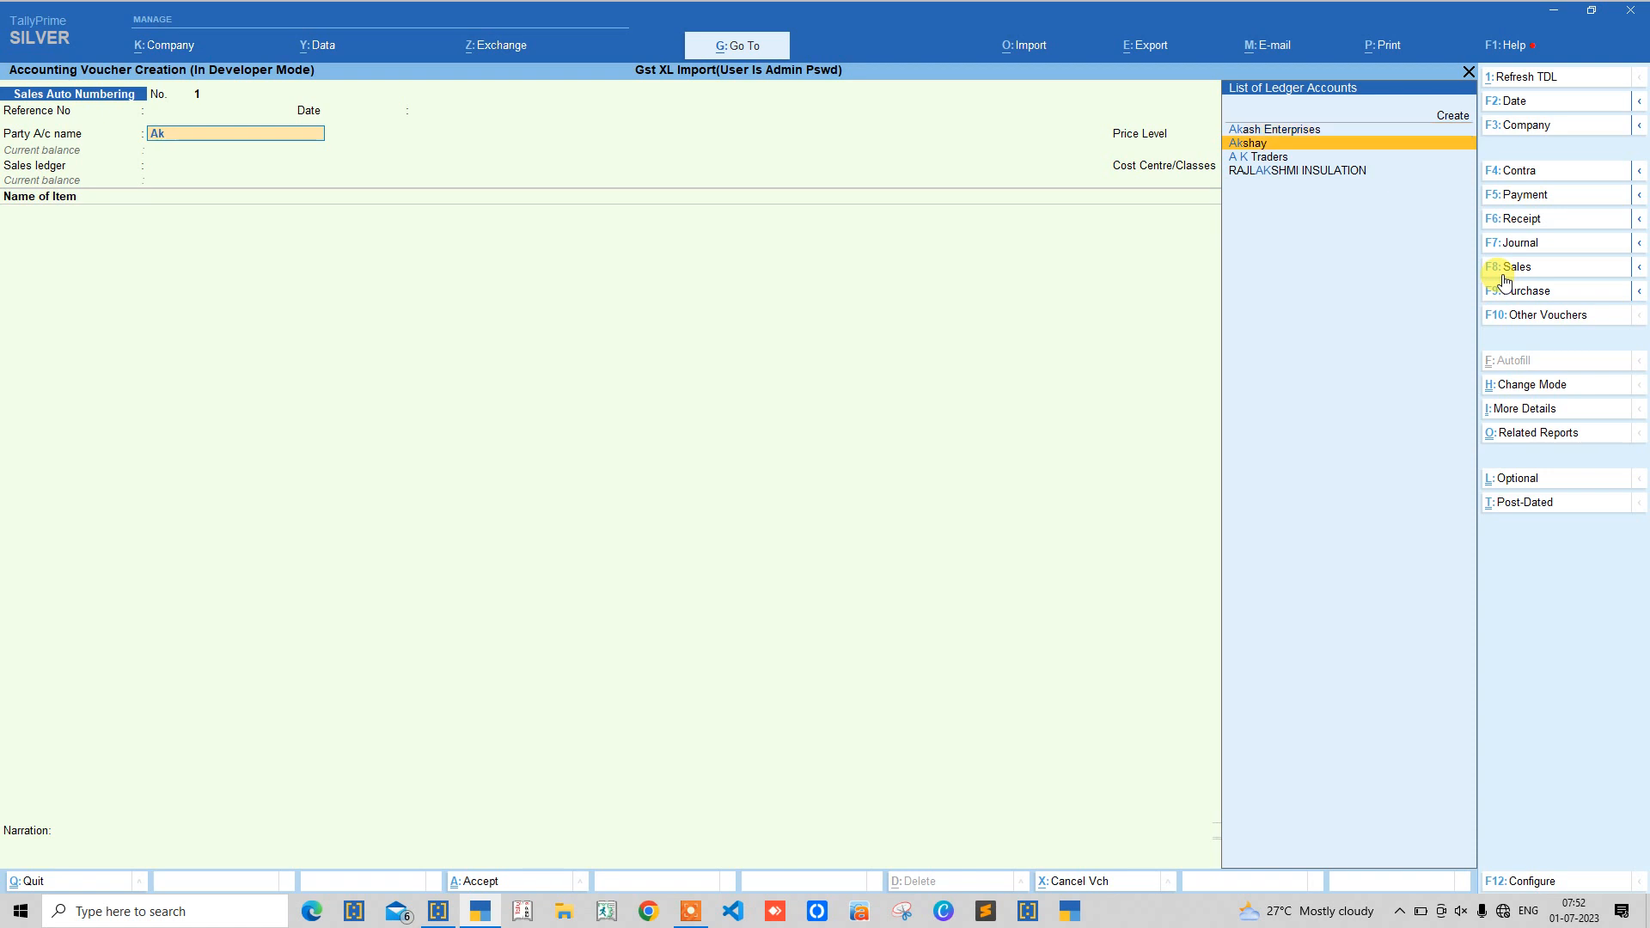
{"action": "key", "text": "Return"}
{"action": "key", "text": "ctrl+a"}
{"action": "key", "text": "ctrl+a"}
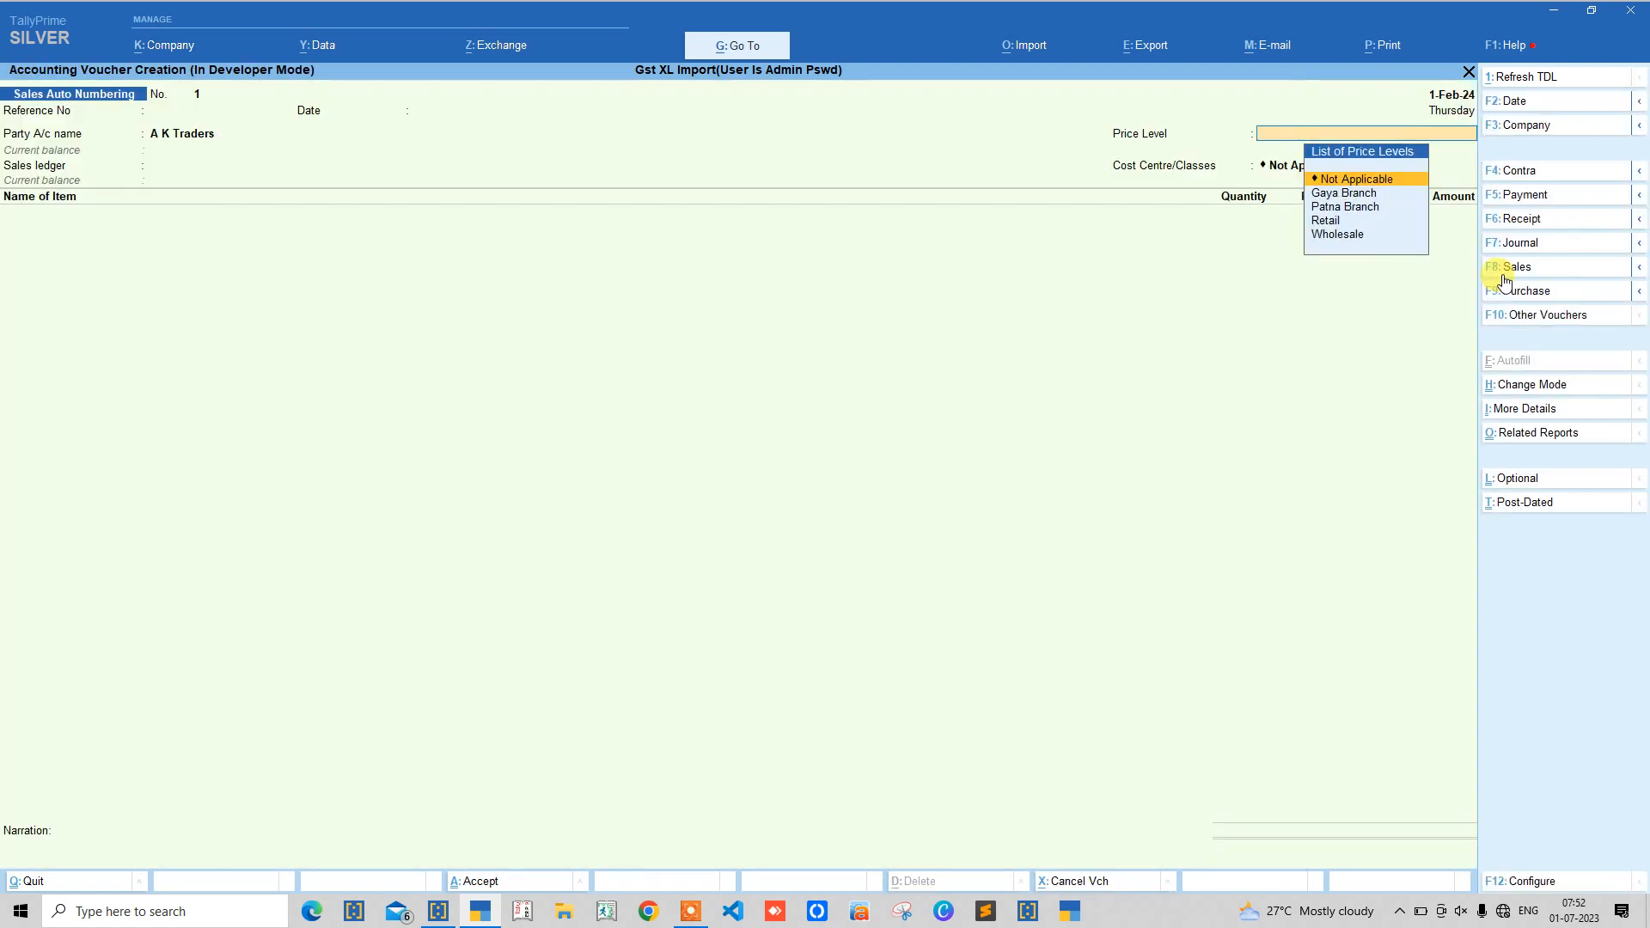
{"action": "key", "text": "Return"}
{"action": "key", "text": "Return"}
{"action": "key", "text": "Return"}
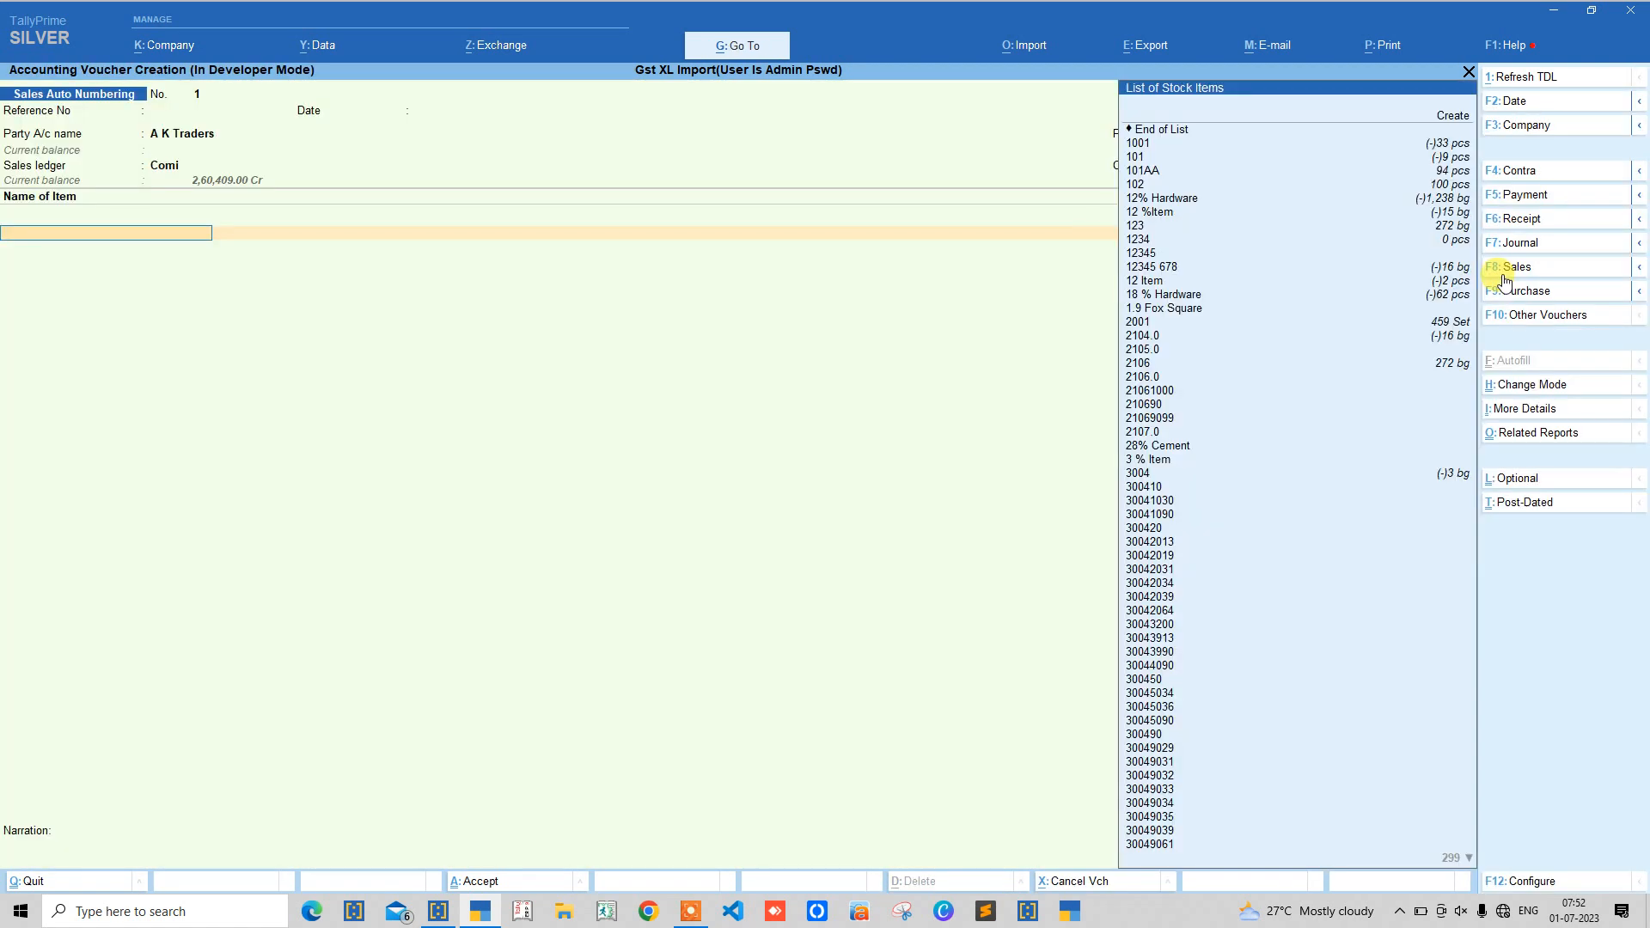
Step: Add Item 20001 from godown Abc with order number Not Applicable, quantity 1 pcs and rate 1,000
{"action": "key", "text": "Down"}
{"action": "key", "text": "Down"}
{"action": "key", "text": "Return"}
{"action": "key", "text": "Return"}
{"action": "key", "text": "Return"}
{"action": "key", "text": "Return"}
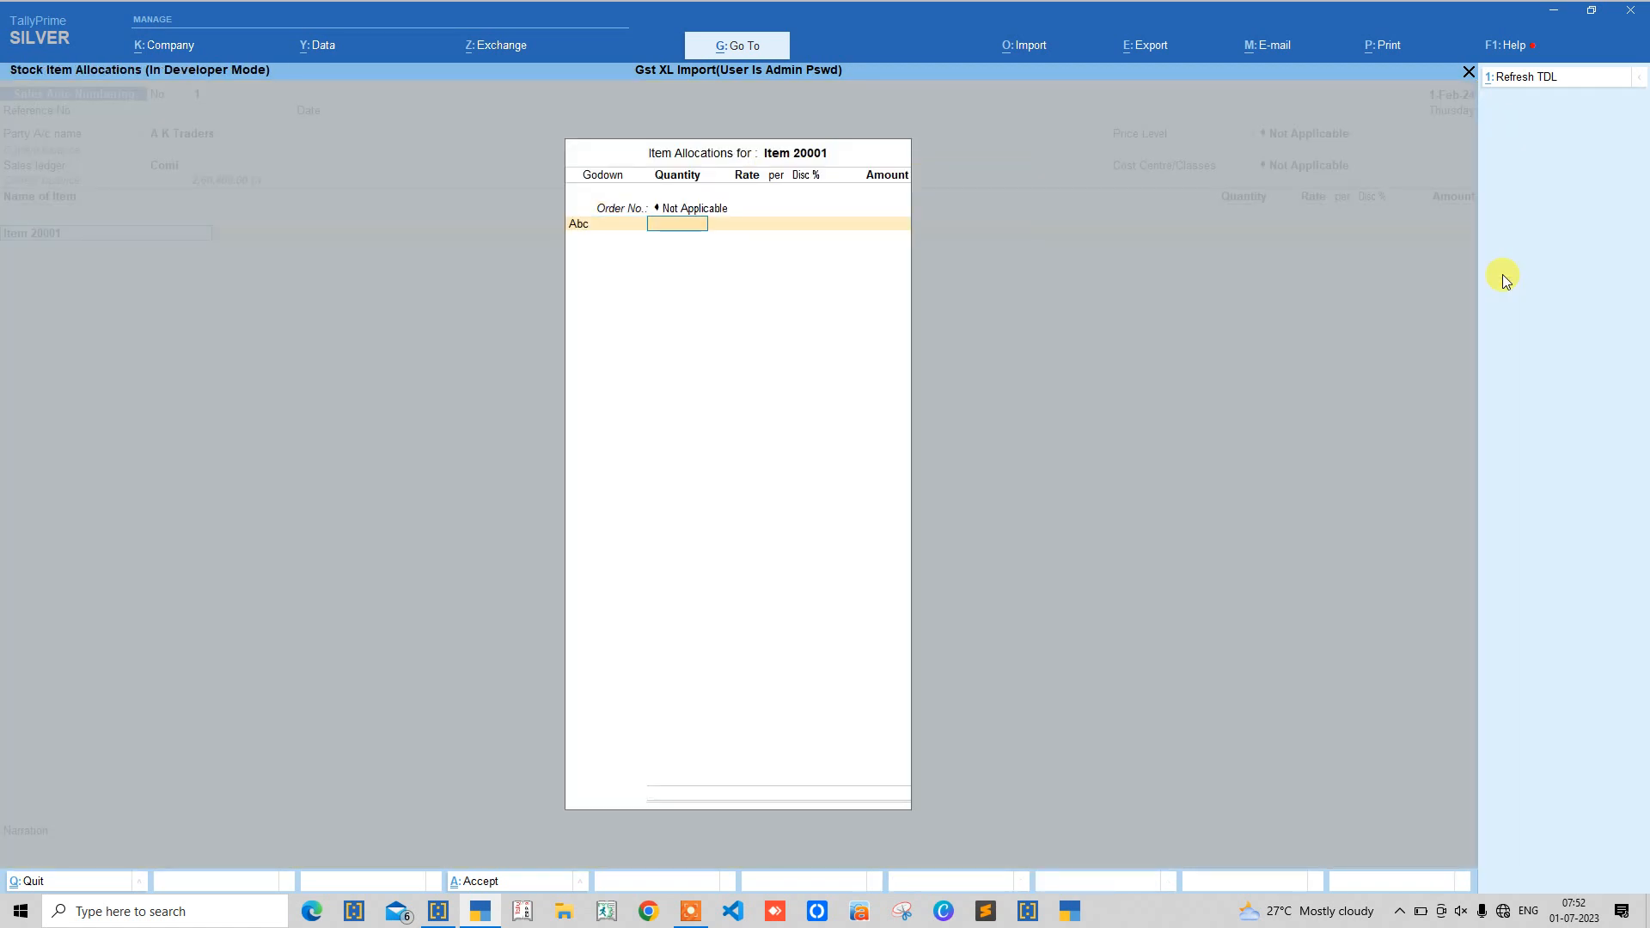
{"action": "type", "text": "1"}
{"action": "key", "text": "Return"}
{"action": "key", "text": "Return"}
{"action": "type", "text": "1000"}
{"action": "key", "text": "Return"}
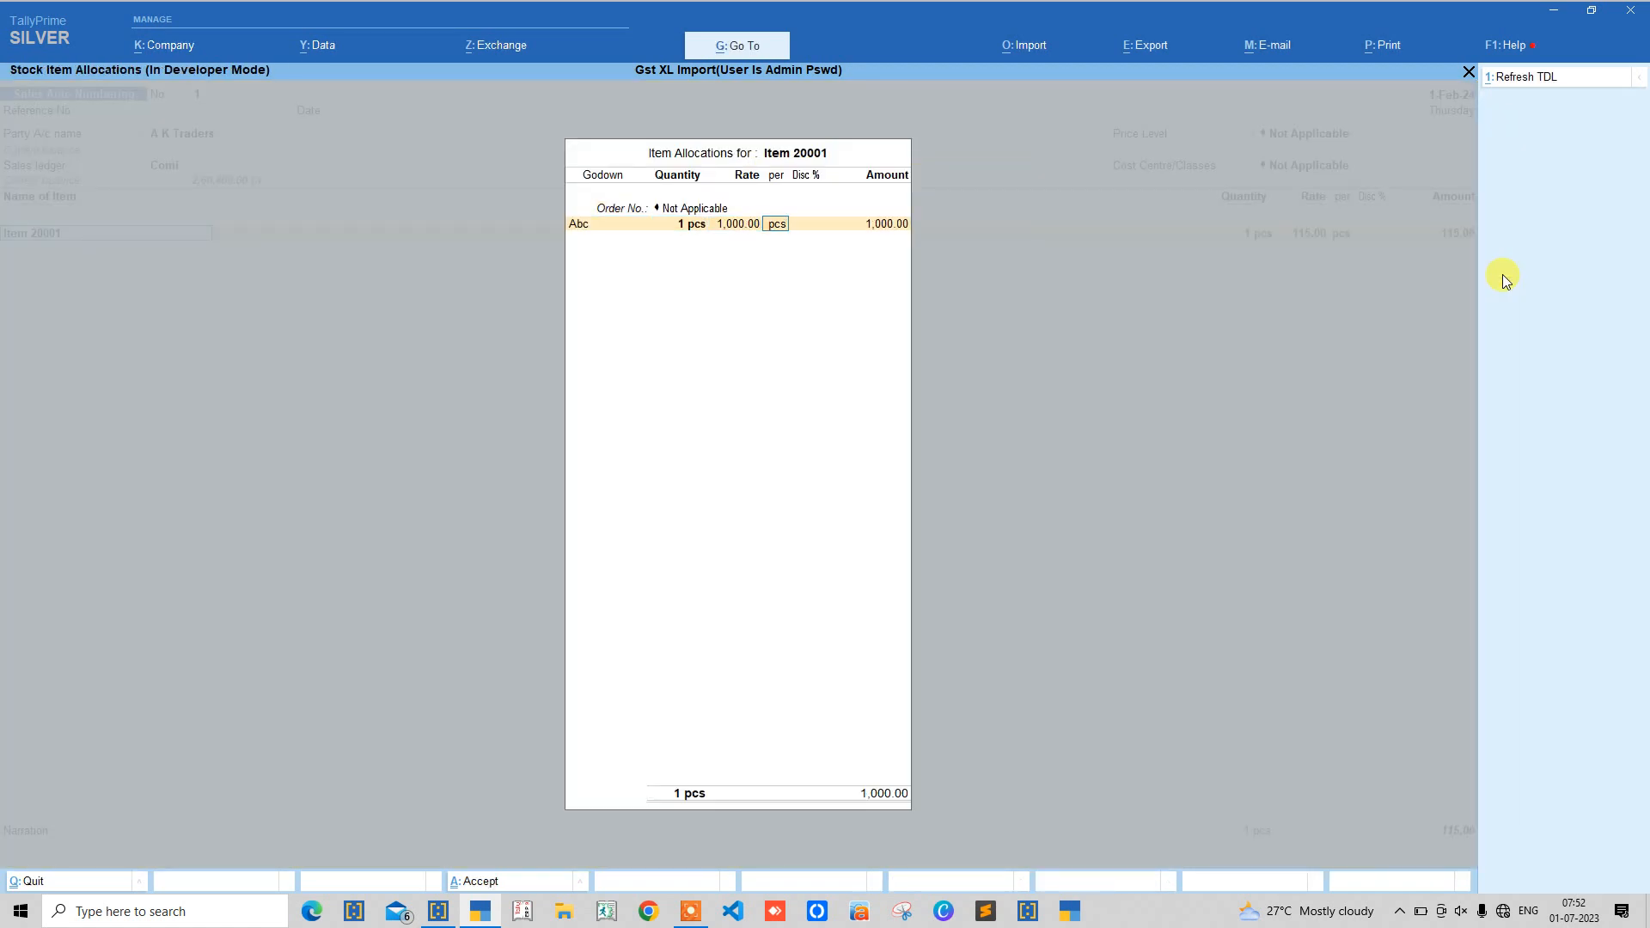
Step: Complete the item allocation and save the sales voucher
{"action": "key", "text": "Return"}
{"action": "key", "text": "Return"}
{"action": "key", "text": "Return"}
{"action": "key", "text": "Return"}
{"action": "key", "text": "ctrl+a"}
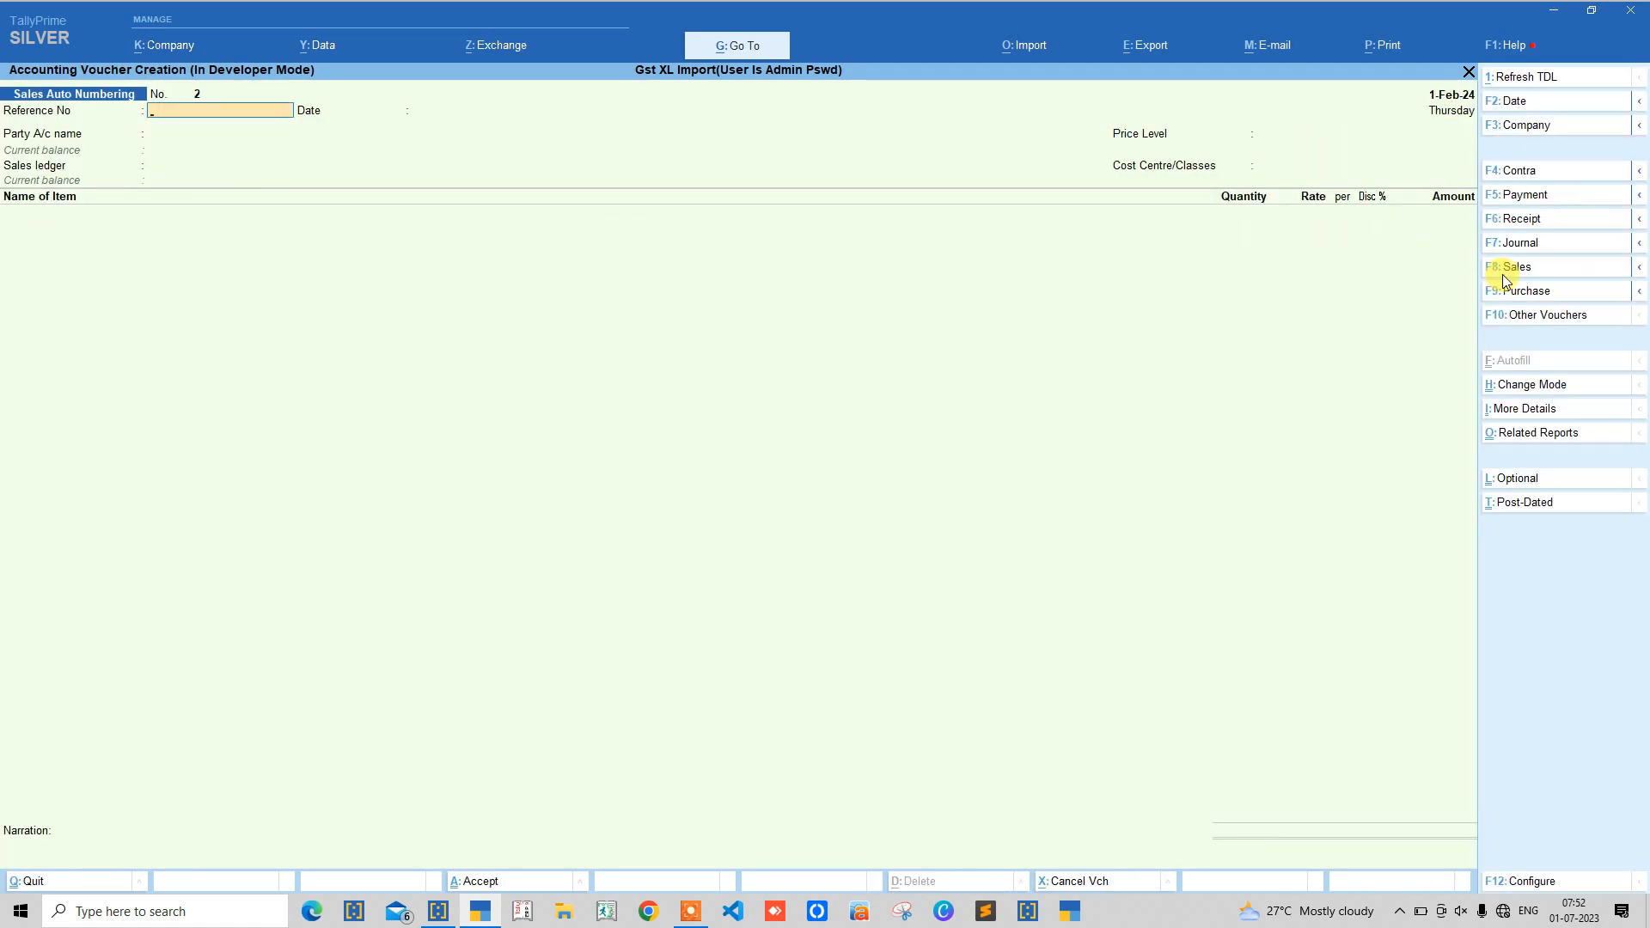
Step: Go to the Day Book, duplicate the A K Traders sales voucher and save the copy
{"action": "key", "text": "Escape"}
{"action": "key", "text": "d"}
{"action": "key", "text": "d"}
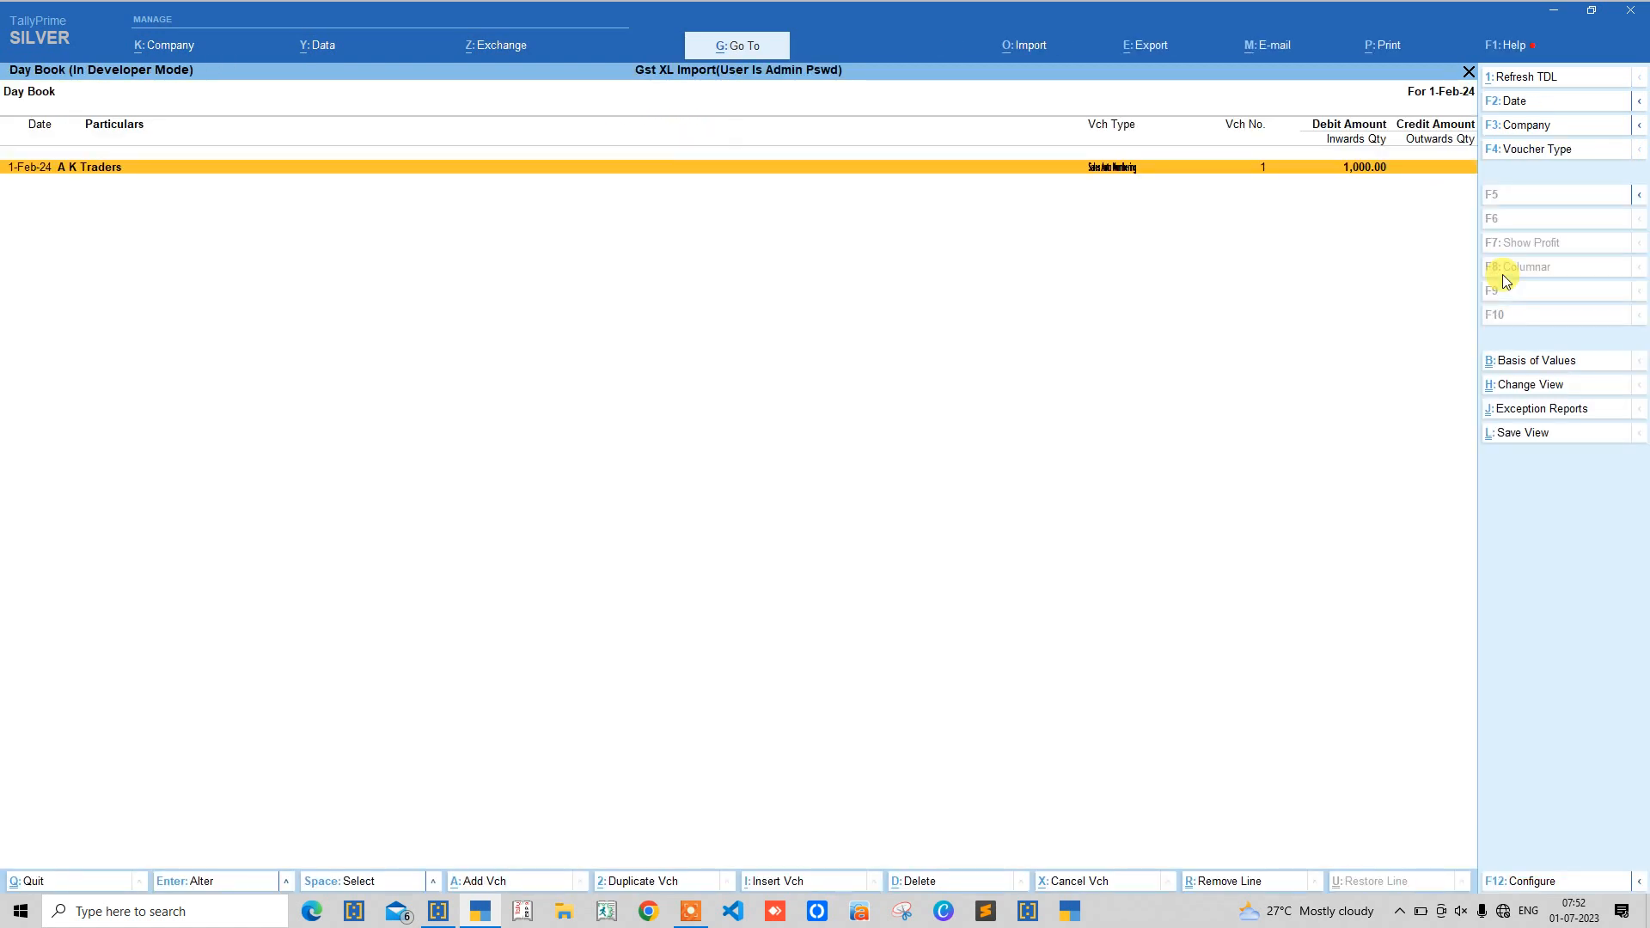
{"action": "key", "text": "alt+2"}
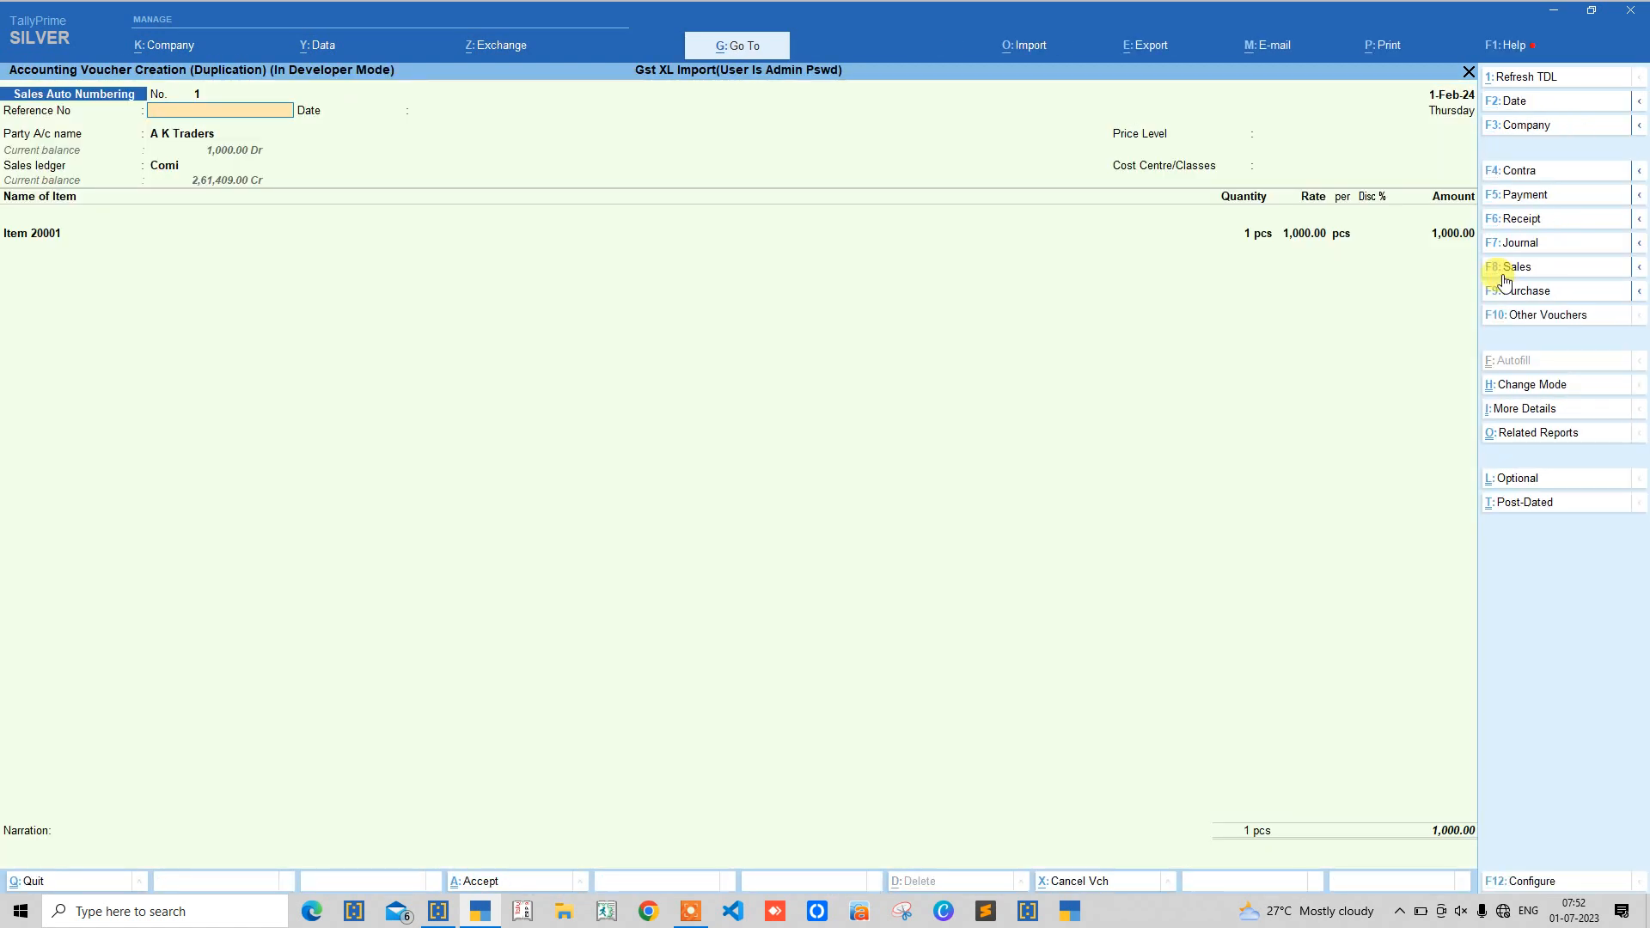
{"action": "key", "text": "Return"}
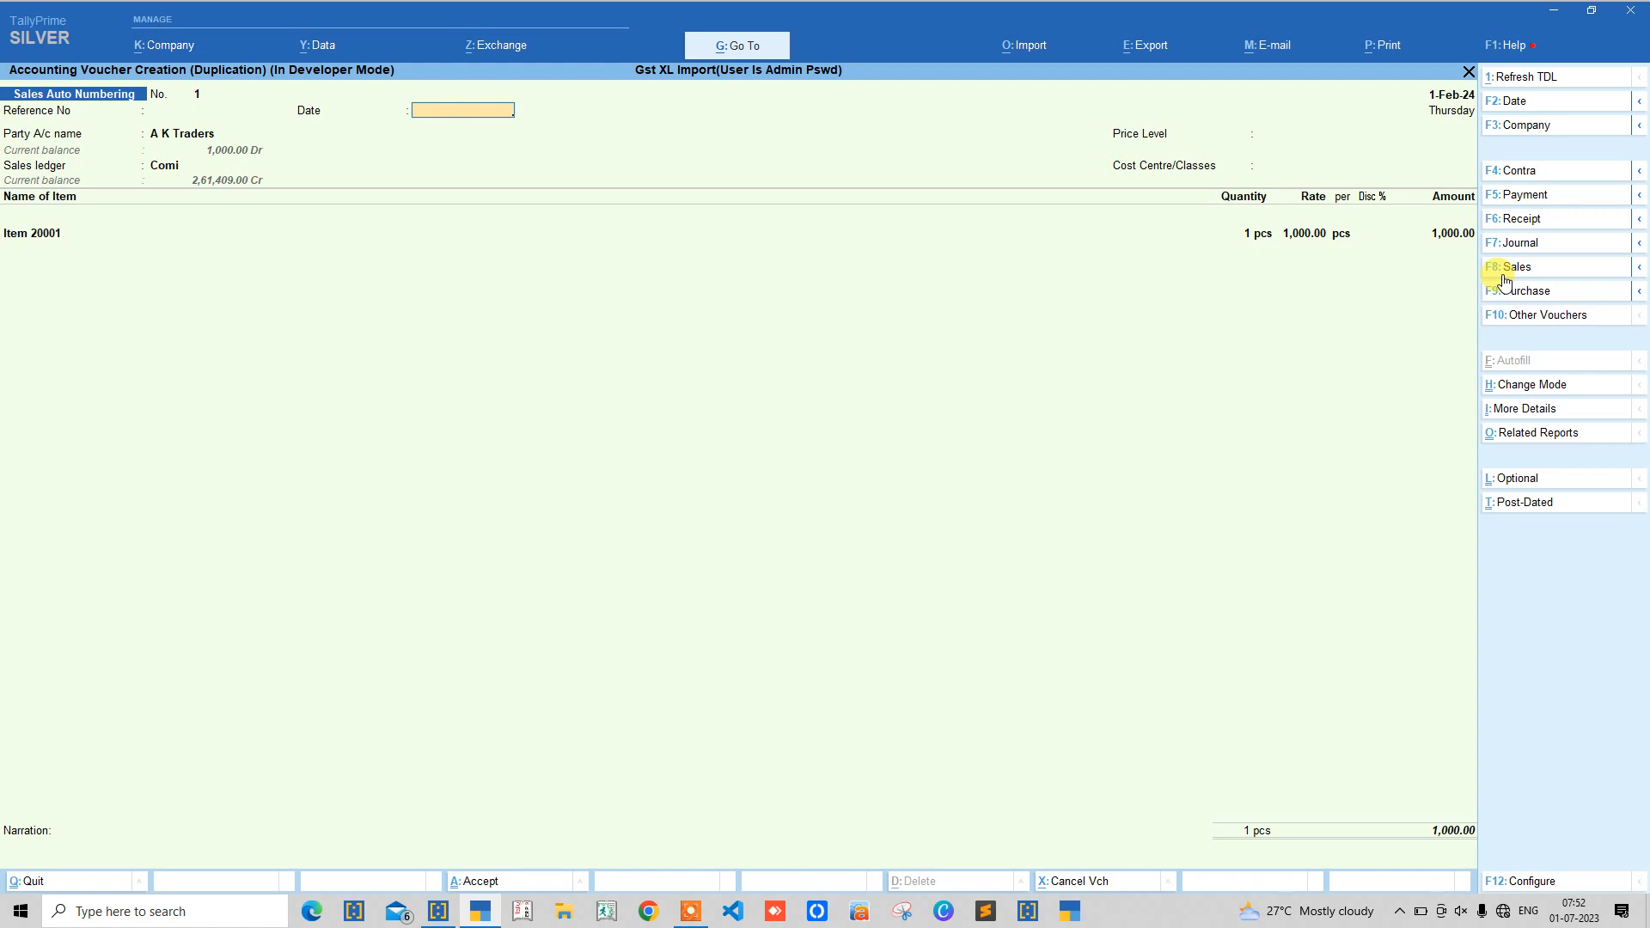
{"action": "key", "text": "ctrl"}
{"action": "key", "text": "ctrl+a"}
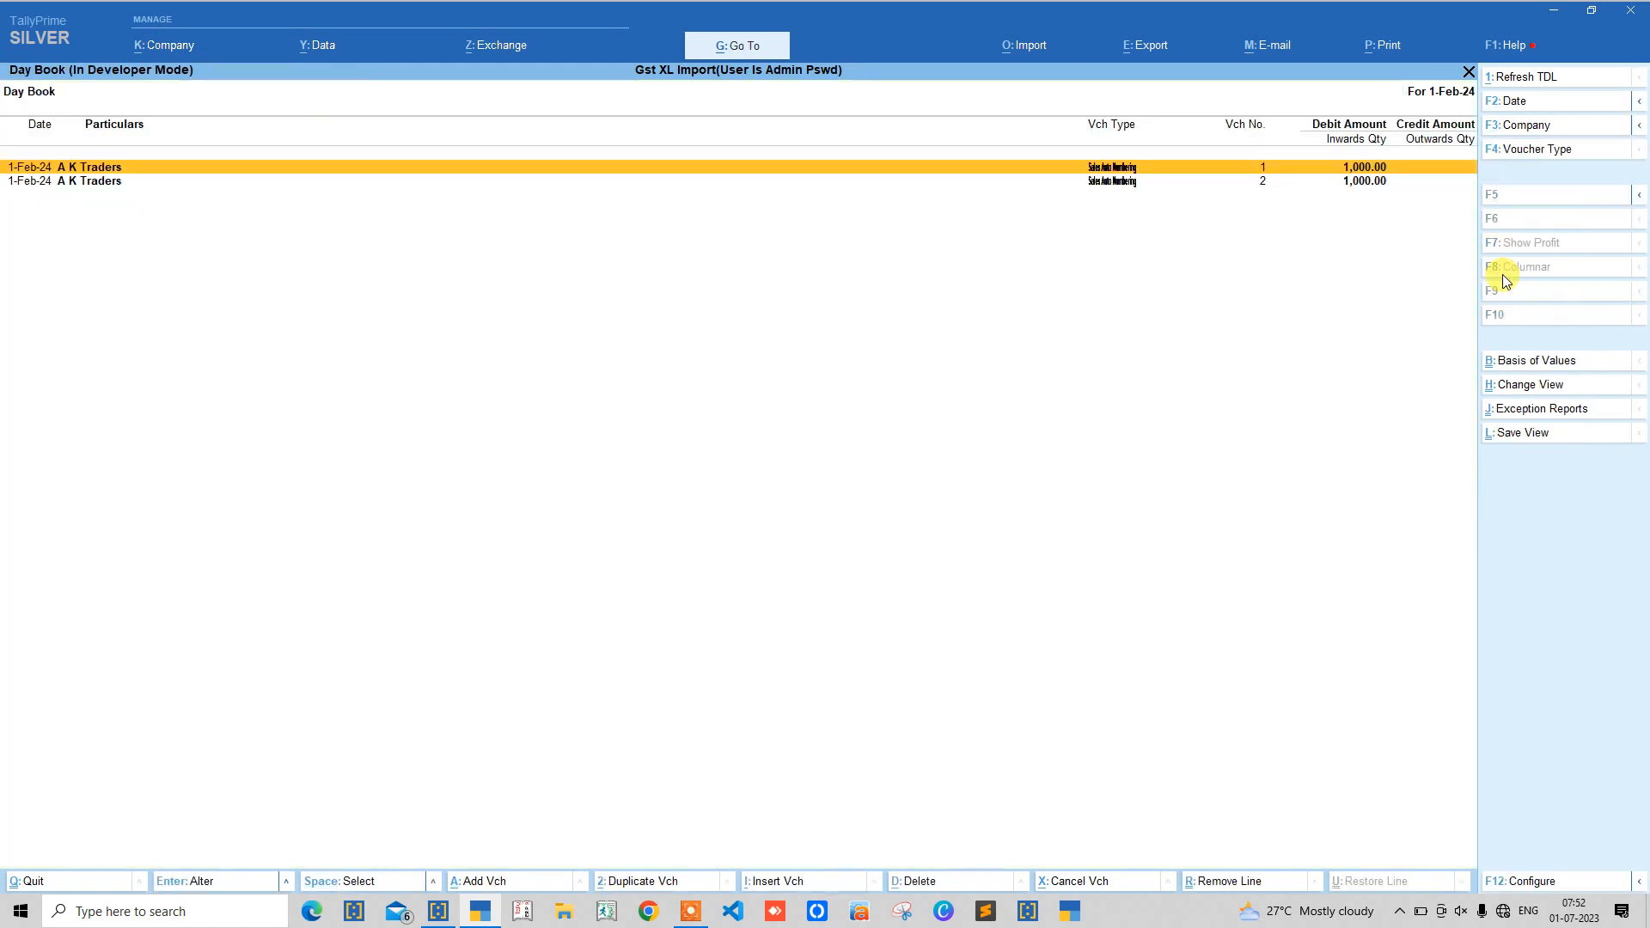
Step: Change the second sales voucher's bill-wise allocation to New Ref 2 and save the voucher
{"action": "key", "text": "Down"}
{"action": "key", "text": "Return"}
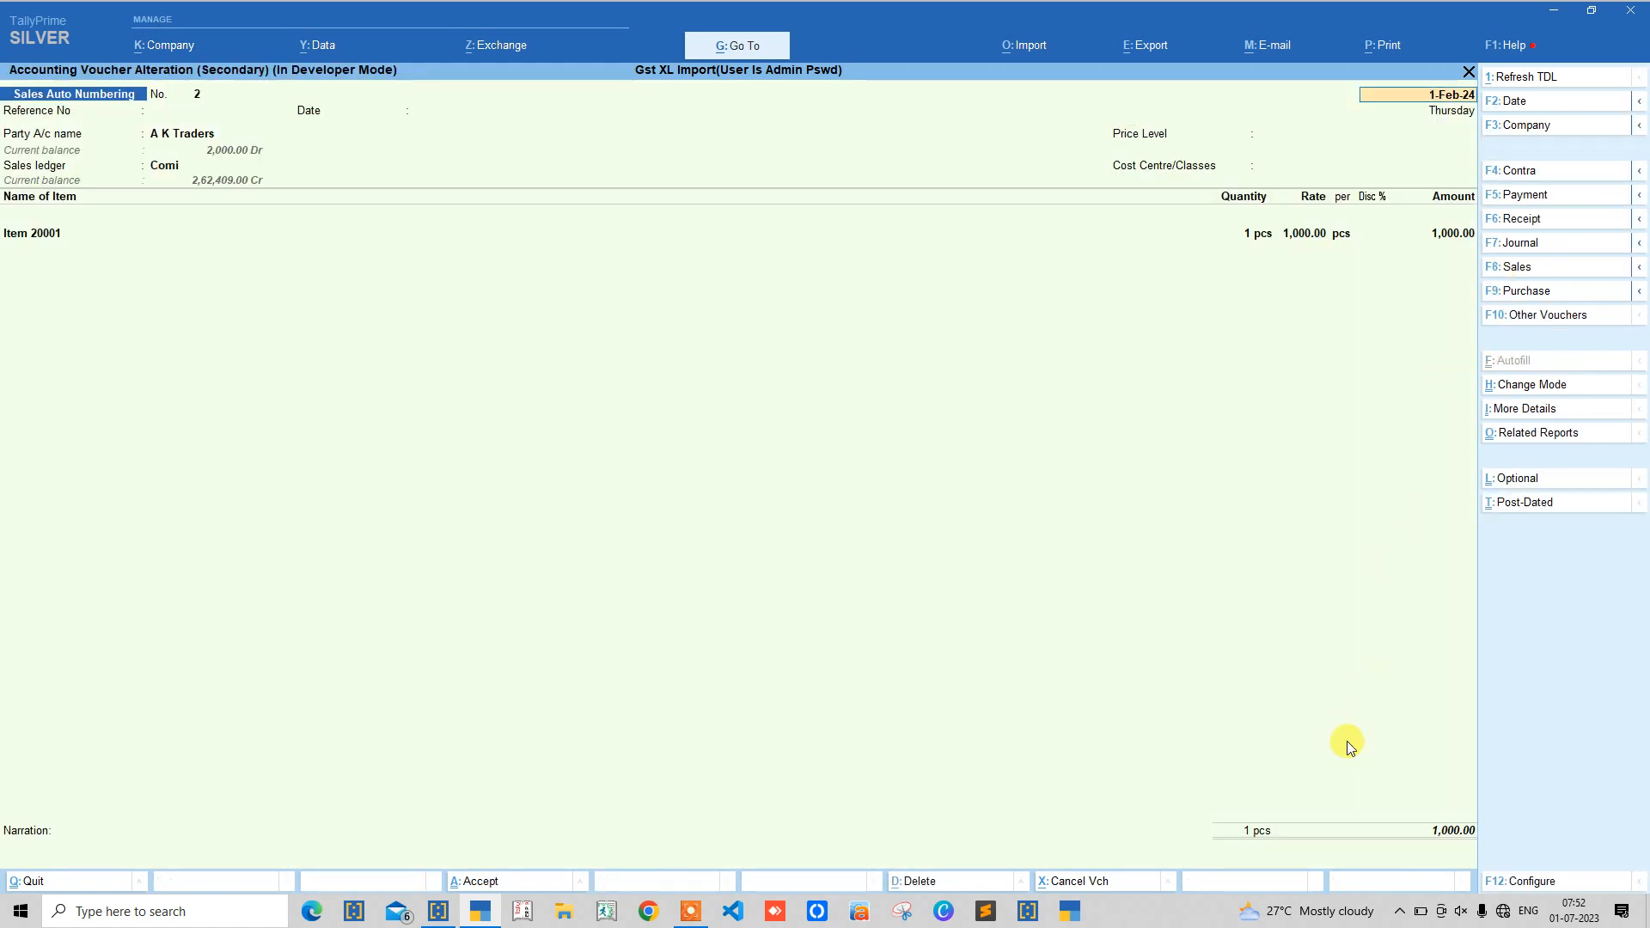
{"action": "key", "text": "ctrl+a"}
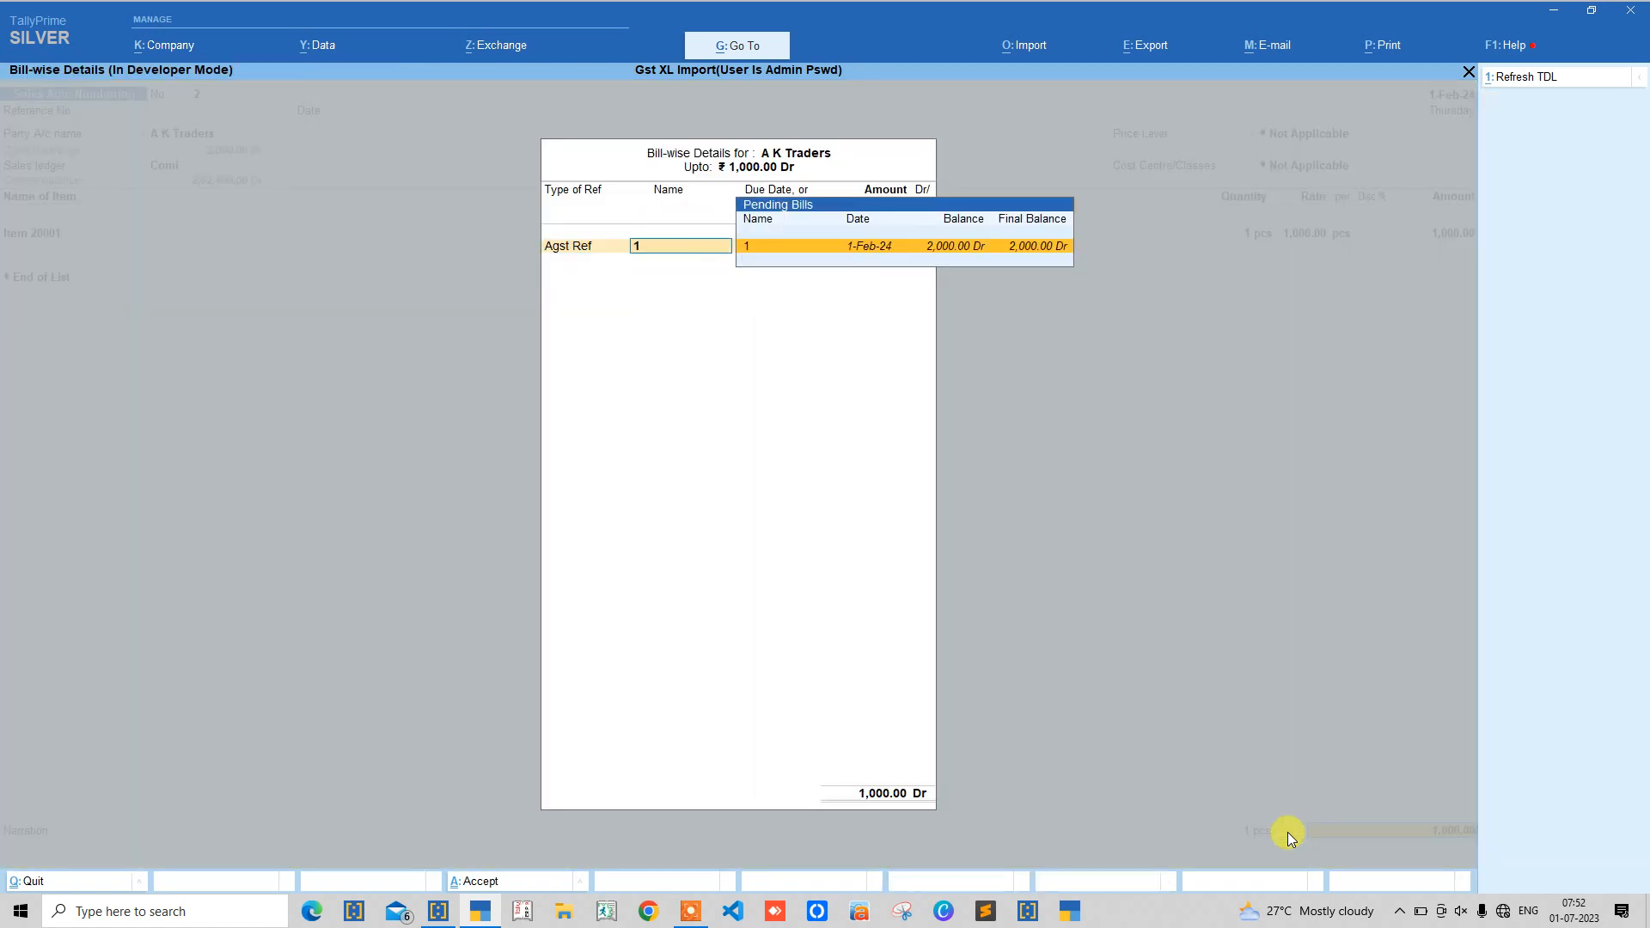
{"action": "key", "text": "BackSpace"}
{"action": "key", "text": "Down"}
{"action": "key", "text": "Return"}
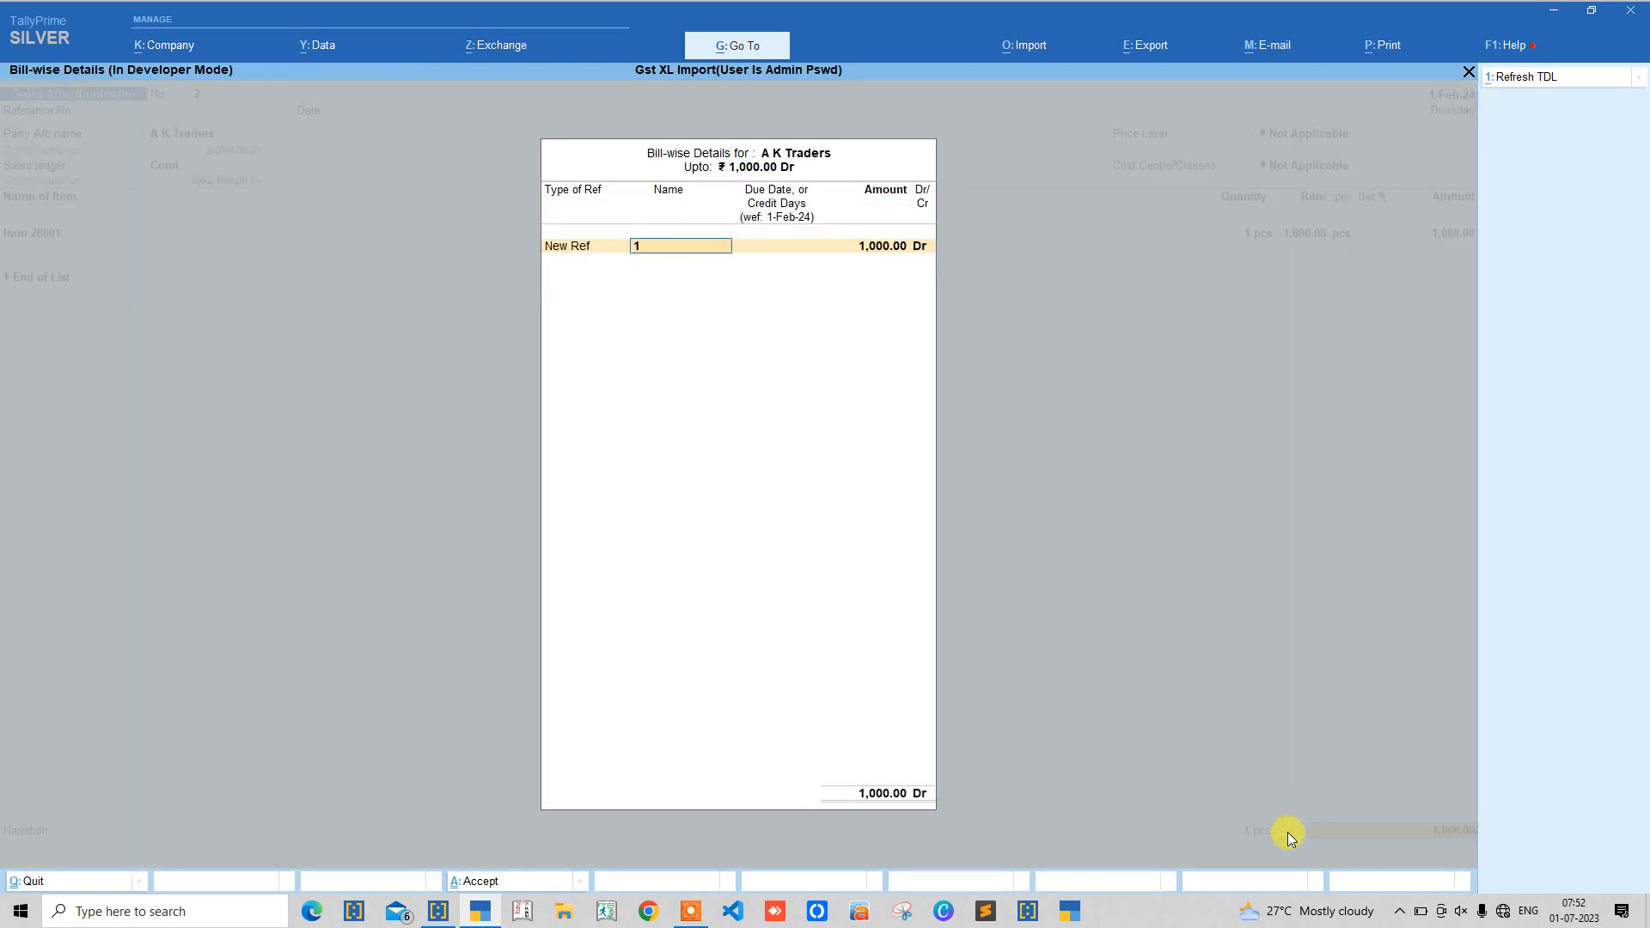
{"action": "key", "text": "Return"}
{"action": "key", "text": "ctrl+a"}
{"action": "key", "text": "ctrl+a"}
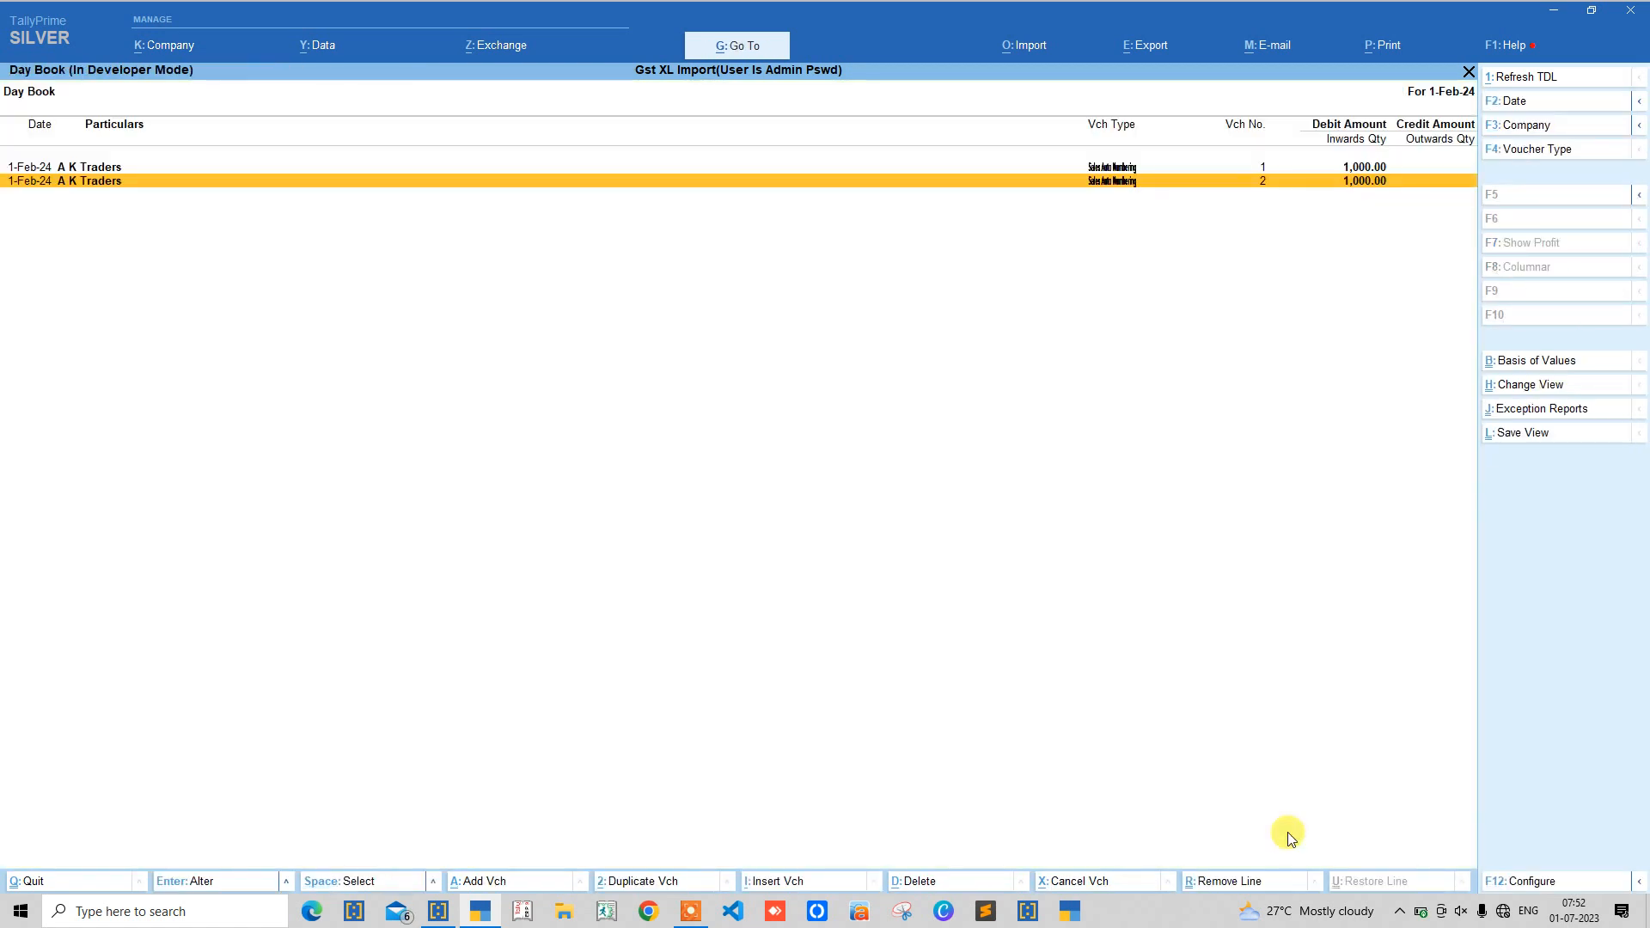
Step: Duplicate the second sales voucher with its bill-wise allocation set to New Ref 3
{"action": "key", "text": "alt+2"}
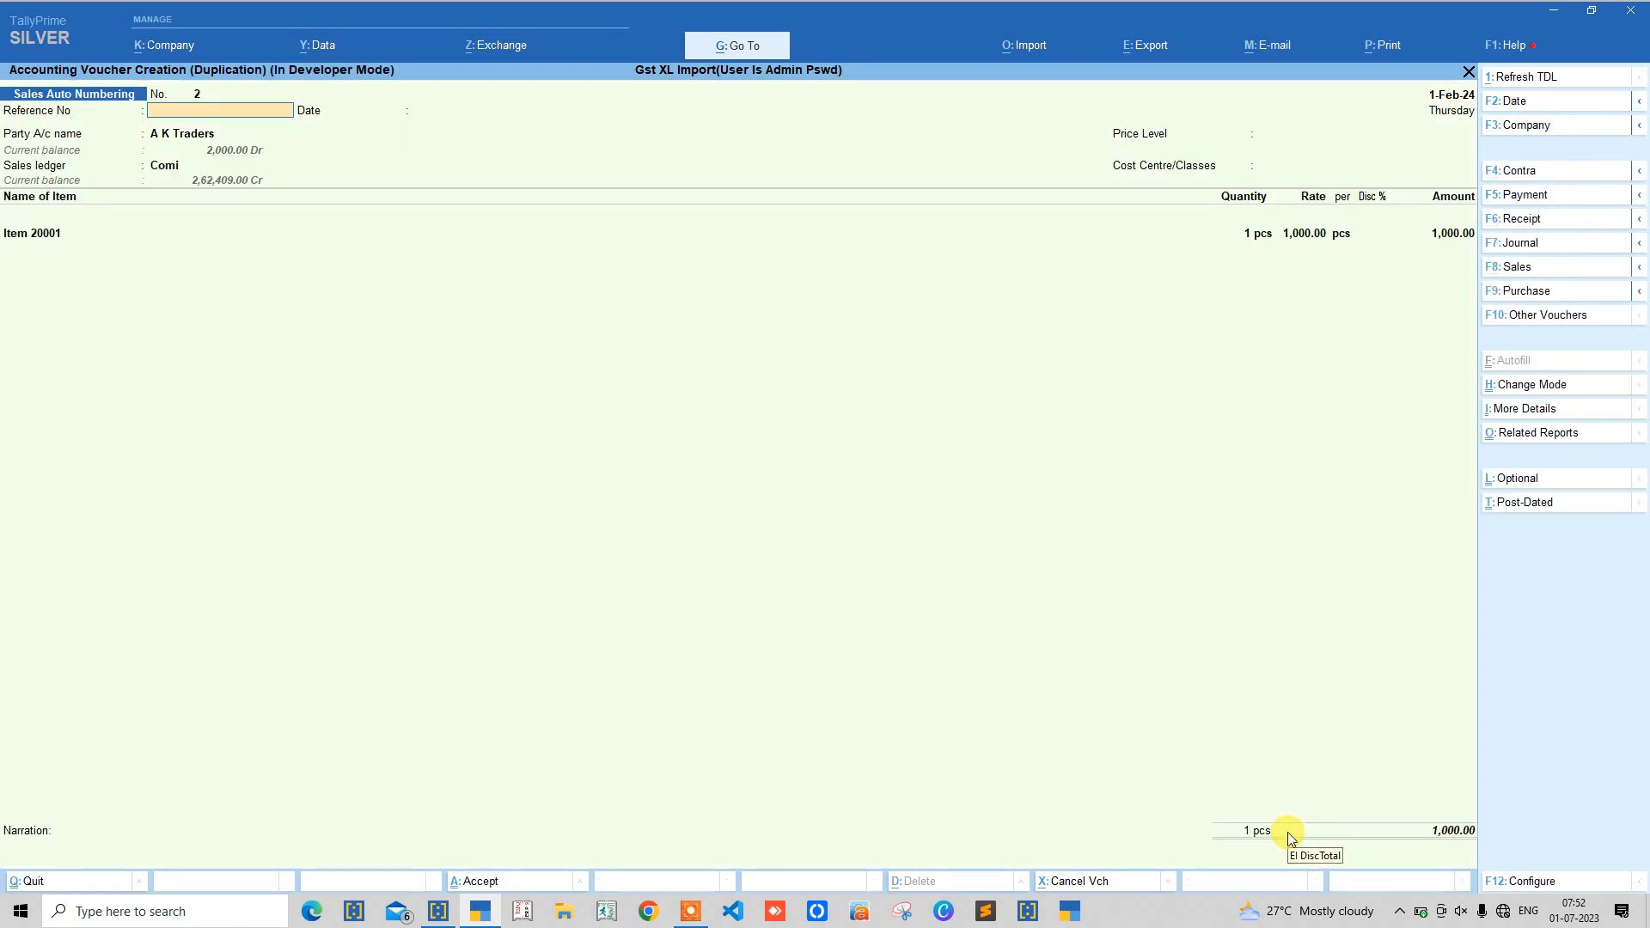
{"action": "key", "text": "ctrl+a"}
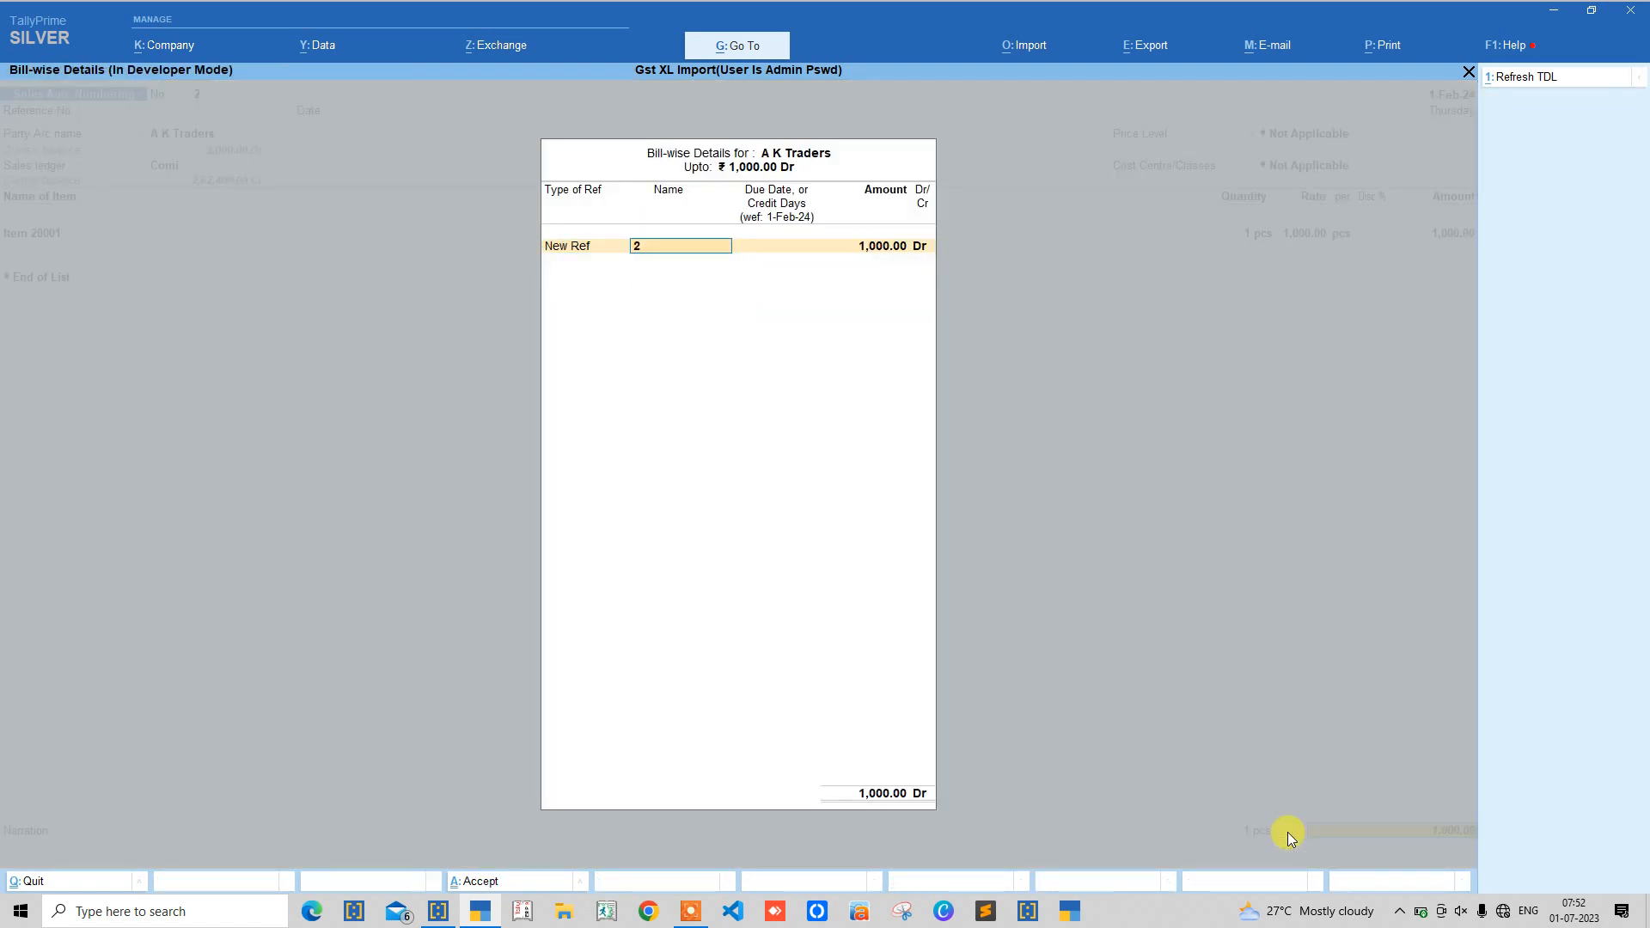
{"action": "key", "text": "Return"}
{"action": "key", "text": "ctrl+a"}
{"action": "key", "text": "ctrl+a"}
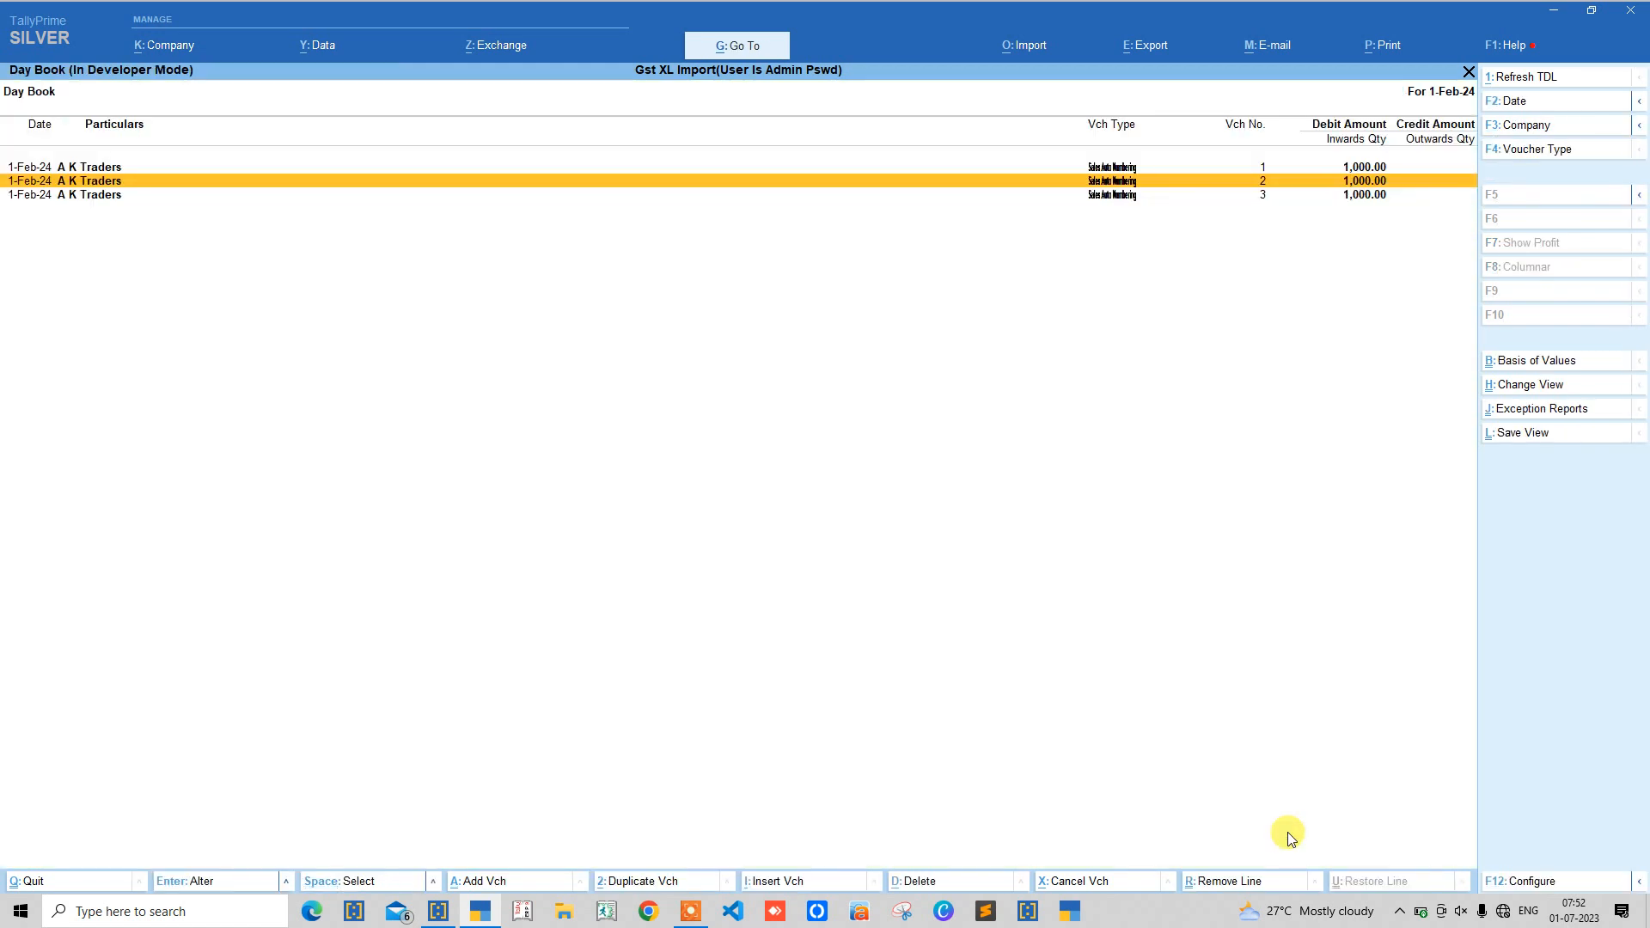
Step: Duplicate the third sales voucher with the quantity of Item 20001 set to 5 pcs, and save it
{"action": "key", "text": "alt+2"}
{"action": "key", "text": "Return"}
{"action": "key", "text": "Return"}
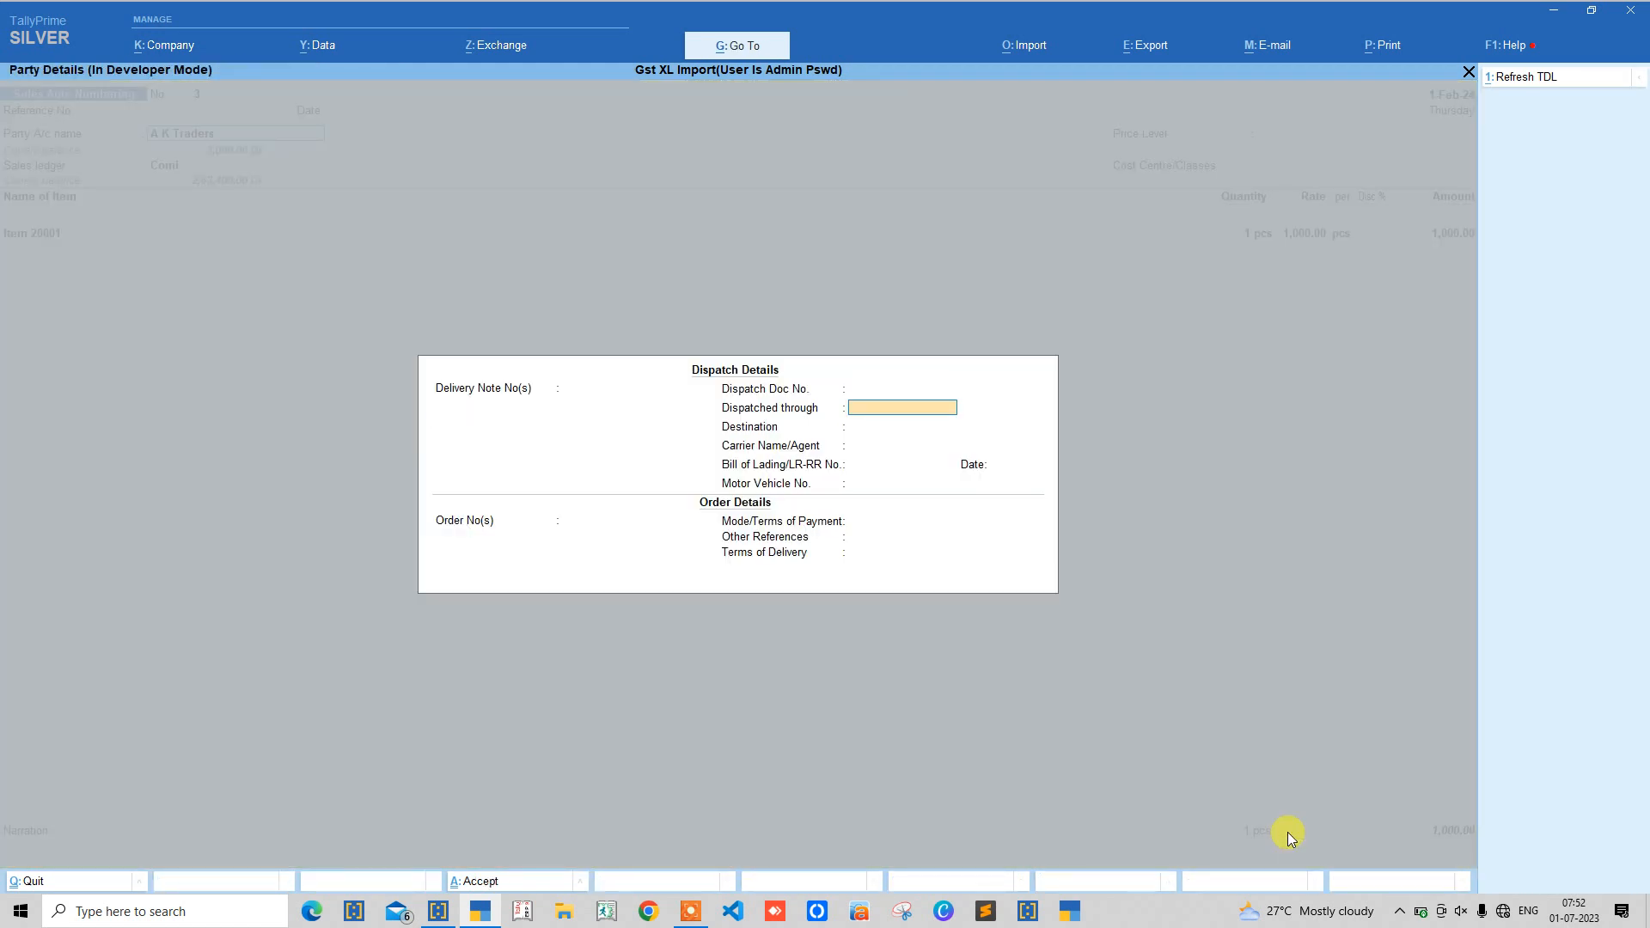
{"action": "key", "text": "ctrl+a"}
{"action": "key", "text": "ctrl+a"}
{"action": "key", "text": "Return"}
{"action": "key", "text": "Return"}
{"action": "key", "text": "Return"}
{"action": "key", "text": "Return"}
{"action": "key", "text": "Return"}
{"action": "key", "text": "Return"}
{"action": "key", "text": "Return"}
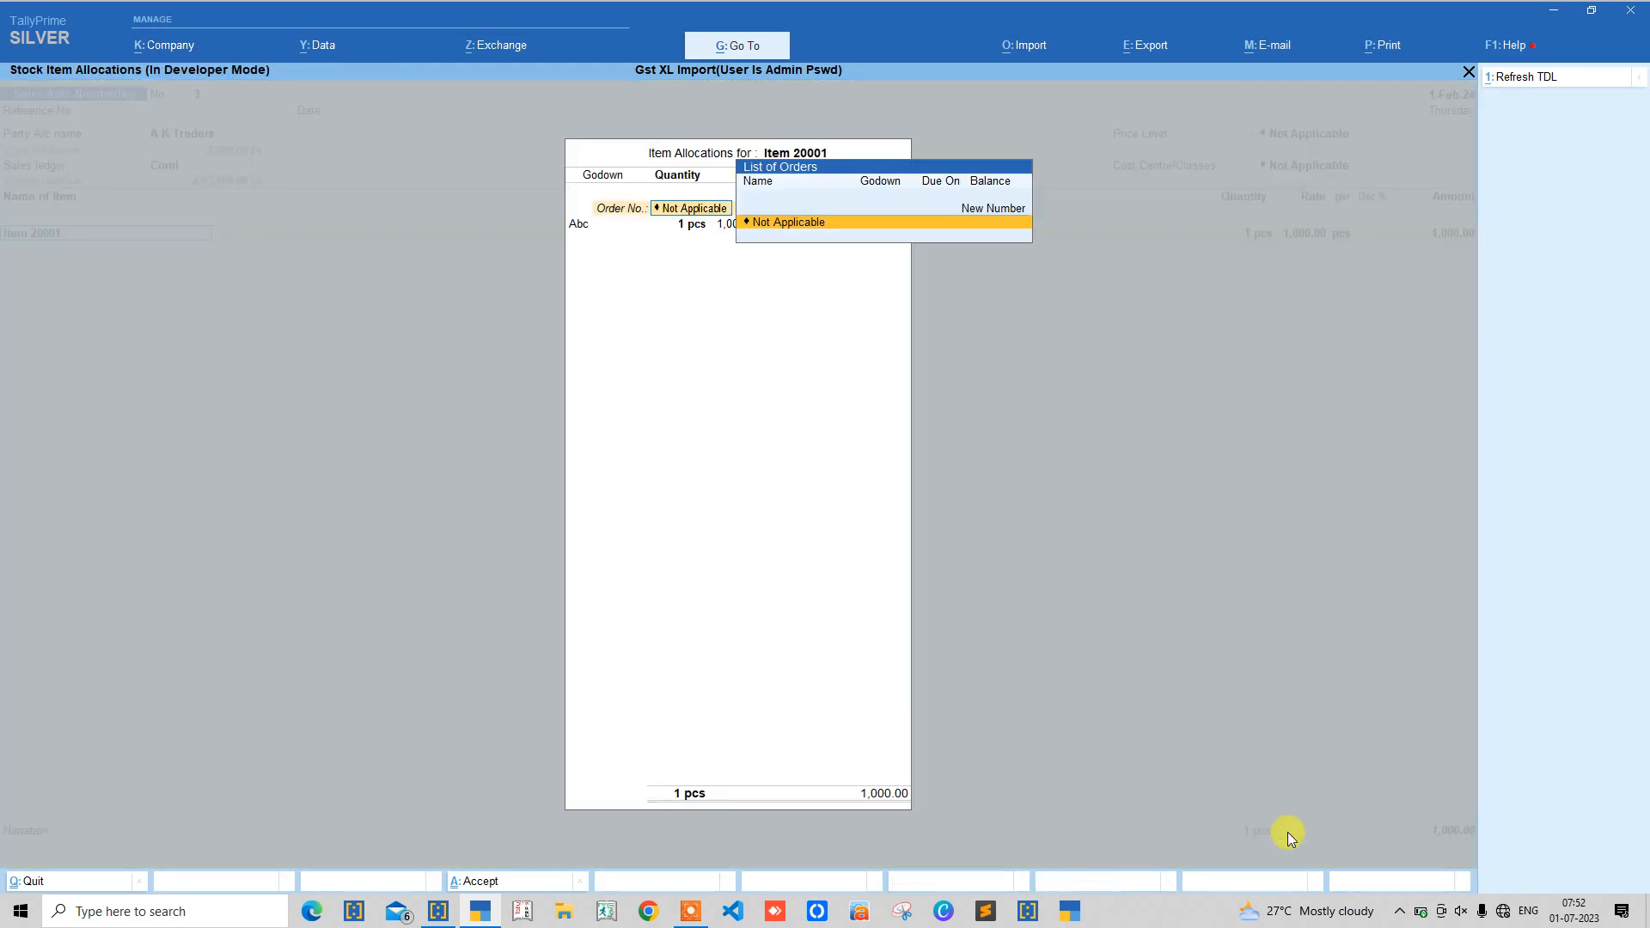
{"action": "type", "text": "5"}
{"action": "key", "text": "Return"}
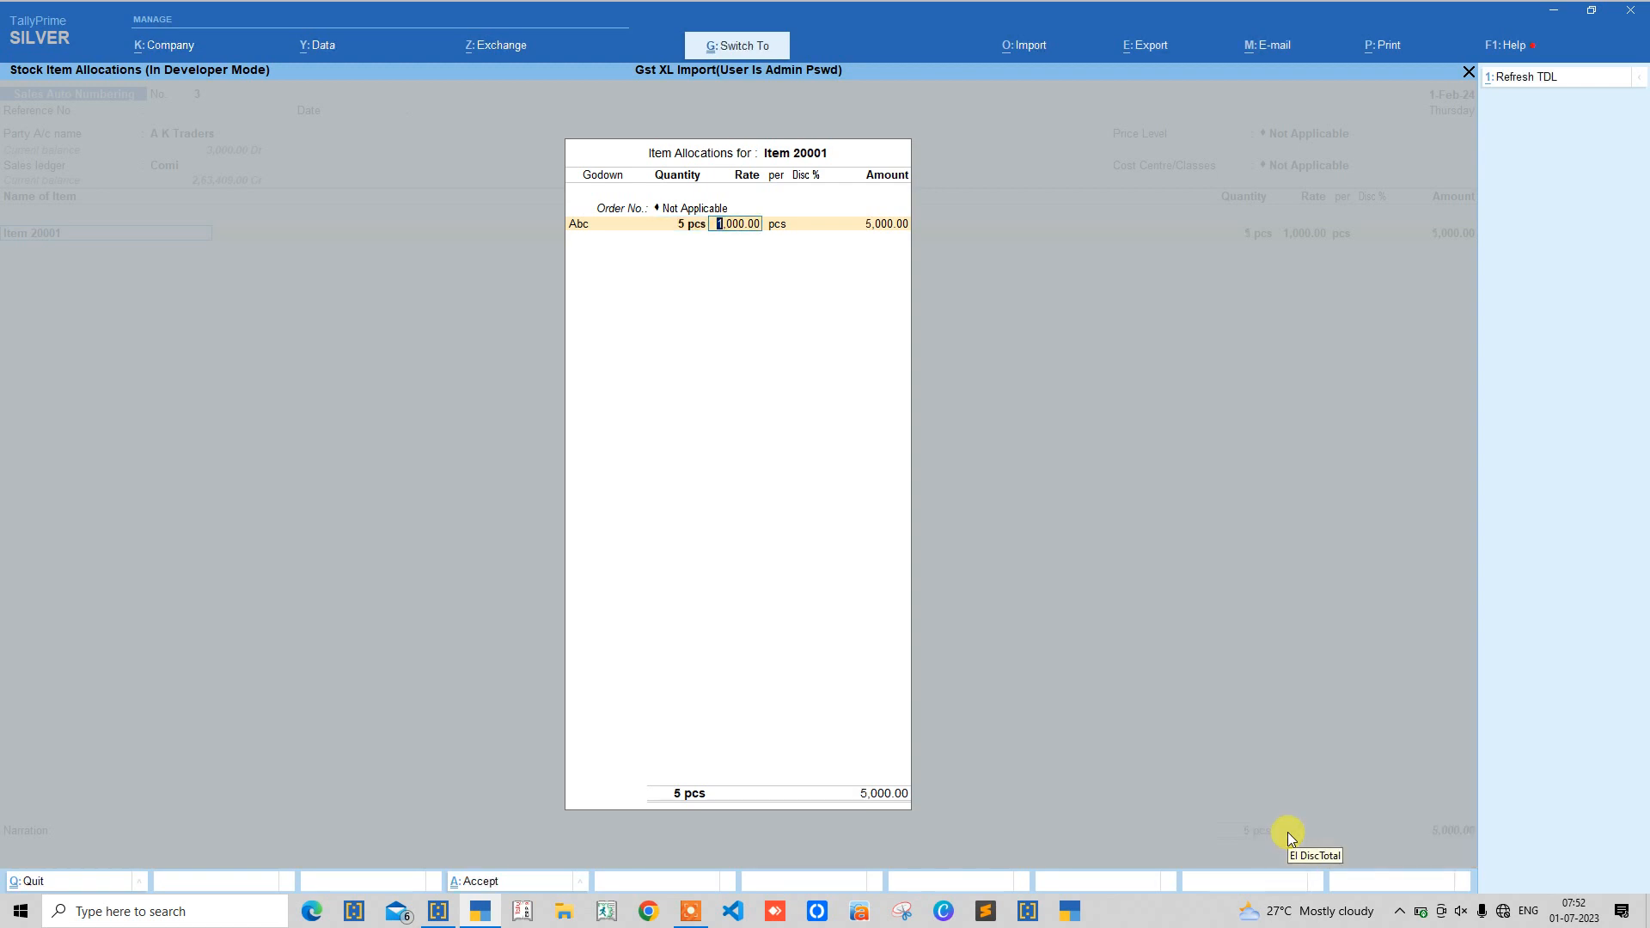
{"action": "key", "text": "ctrl+a"}
{"action": "key", "text": "ctrl+a"}
Step: Change the fourth sales voucher's bill-wise allocation to New Ref 4 and save the voucher
{"action": "key", "text": "Down"}
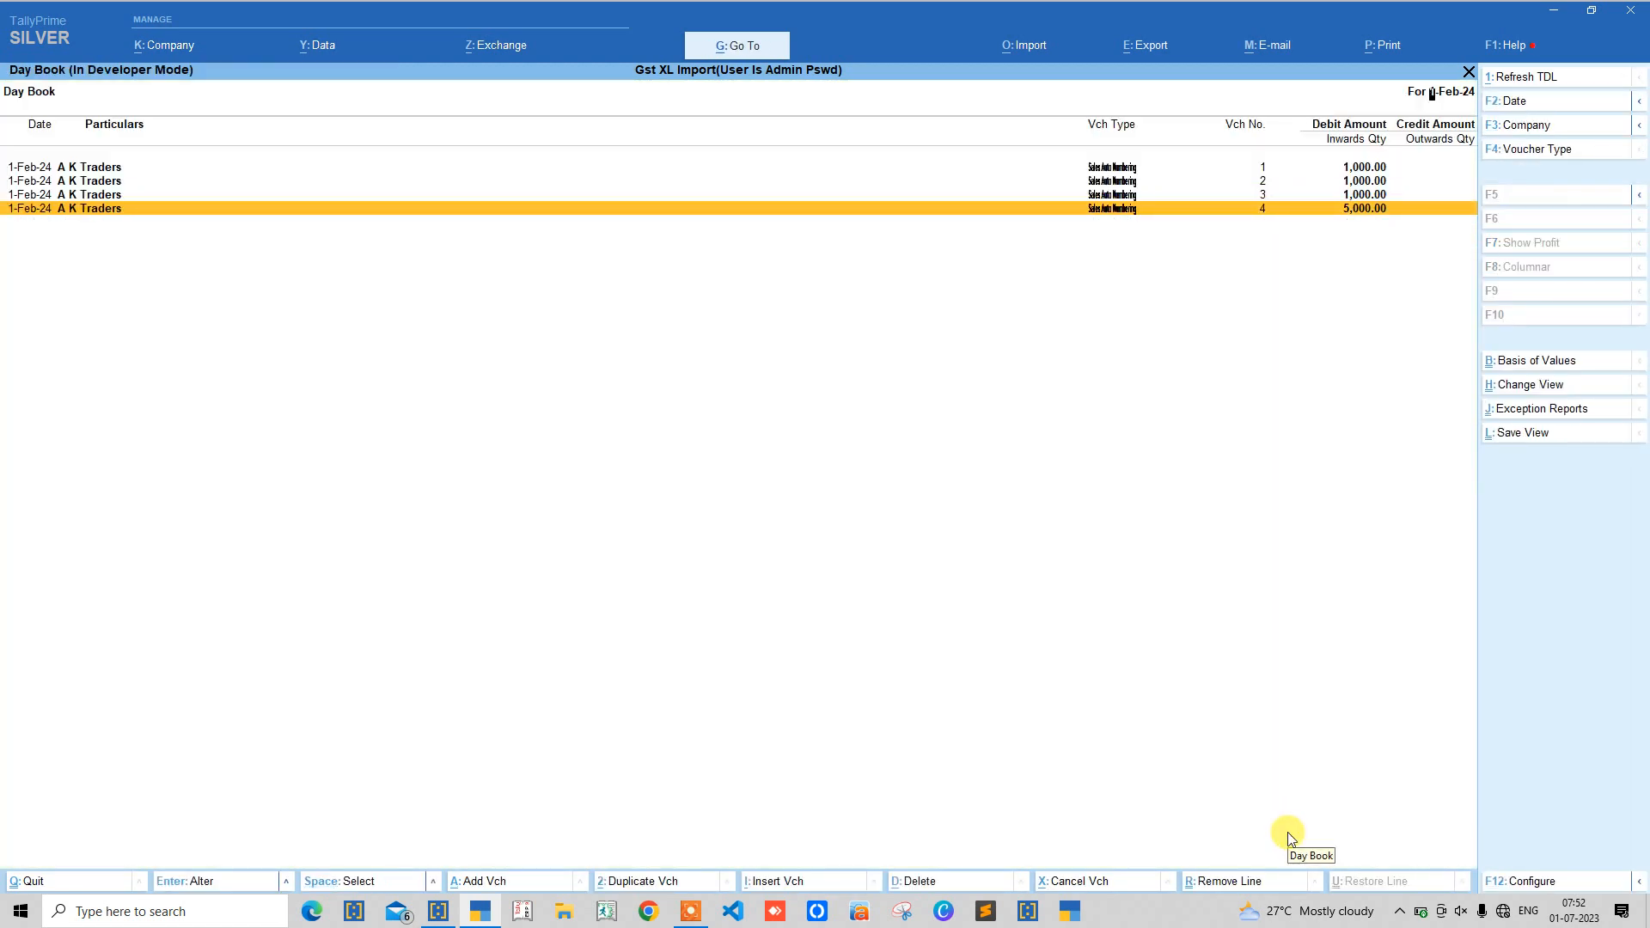
{"action": "key", "text": "Return"}
{"action": "key", "text": "ctrl+a"}
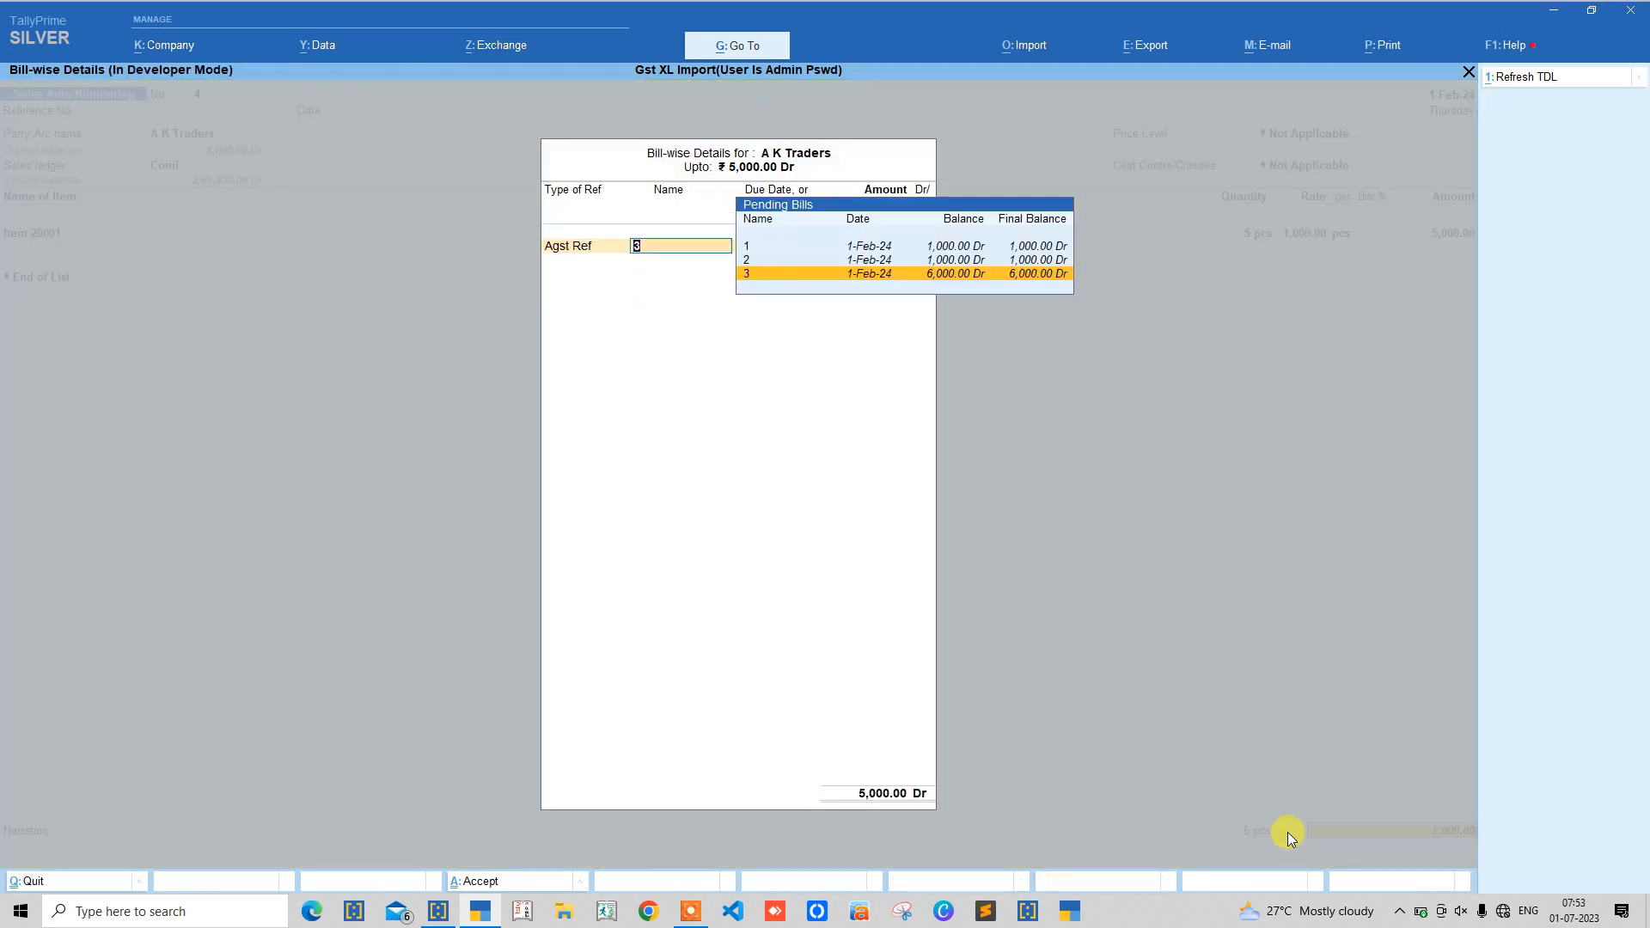
{"action": "key", "text": "BackSpace"}
{"action": "key", "text": "Down"}
{"action": "key", "text": "Return"}
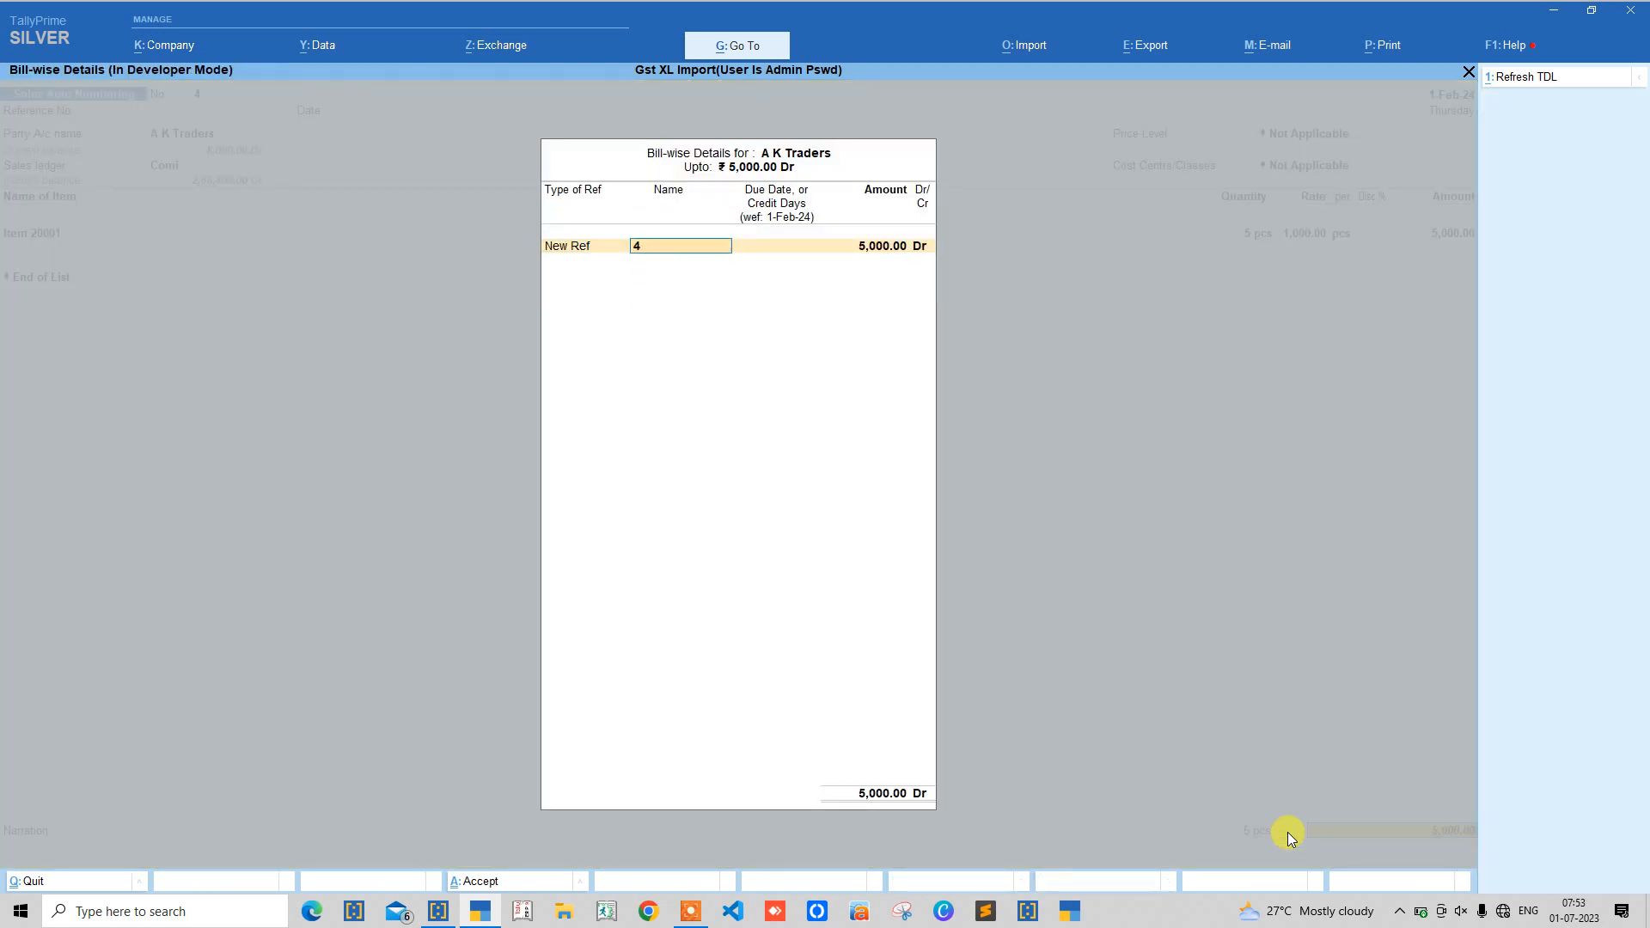
{"action": "key", "text": "ctrl+a"}
{"action": "key", "text": "ctrl+a"}
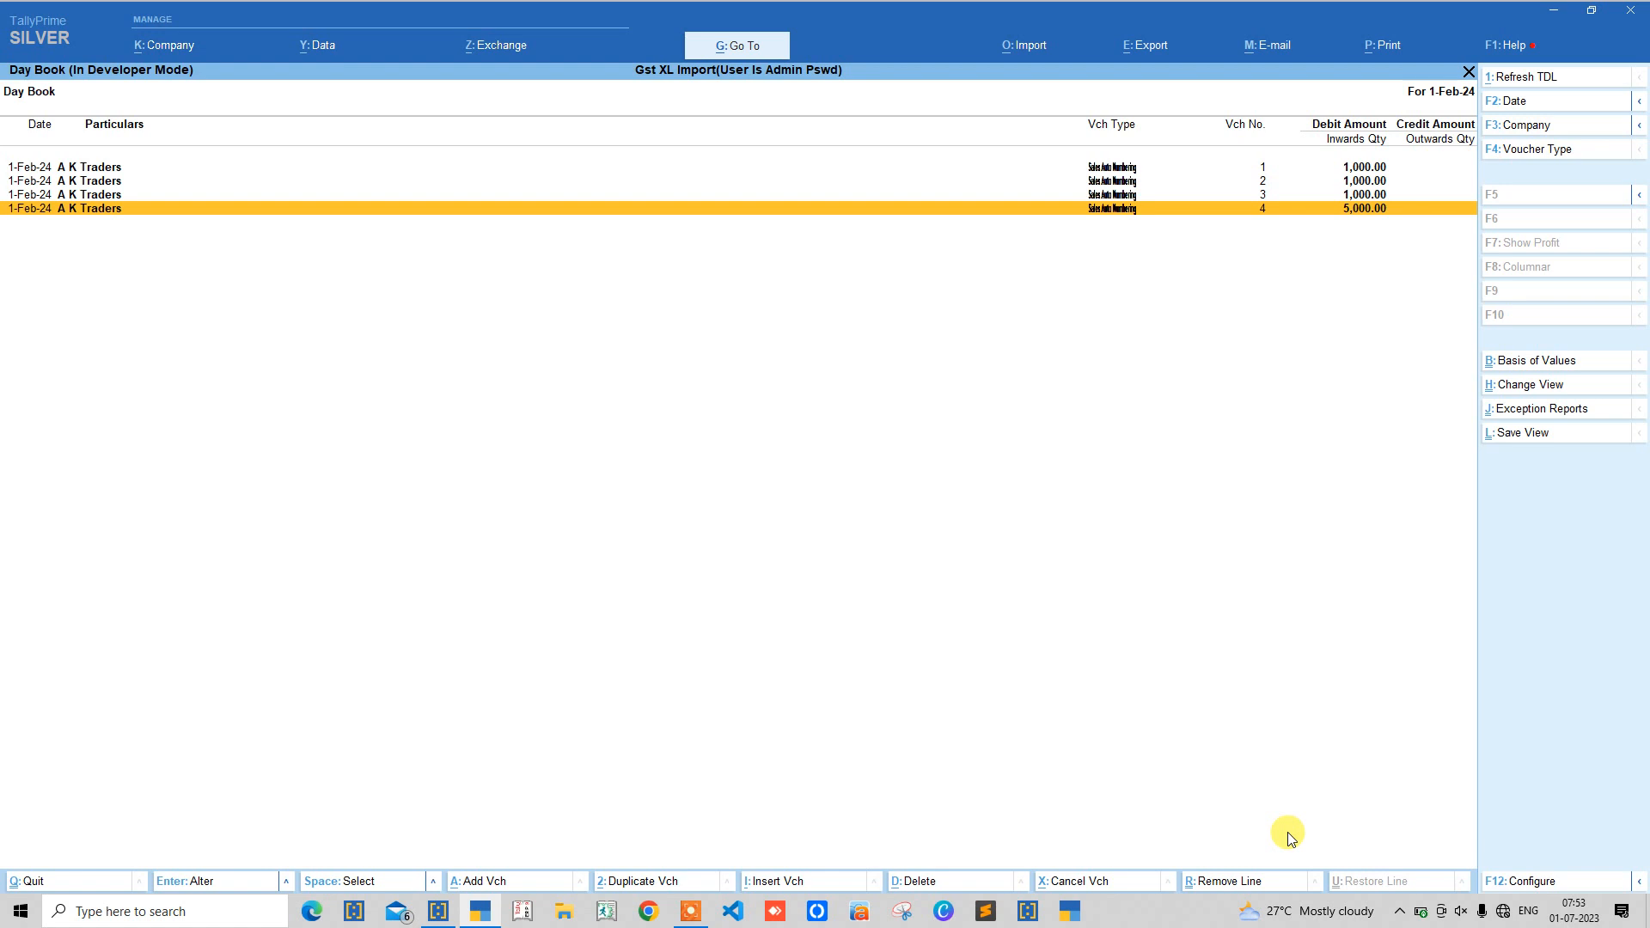
Step: Duplicate the fourth sales voucher with its bill-wise allocation set to New Ref 5
{"action": "key", "text": "alt+2"}
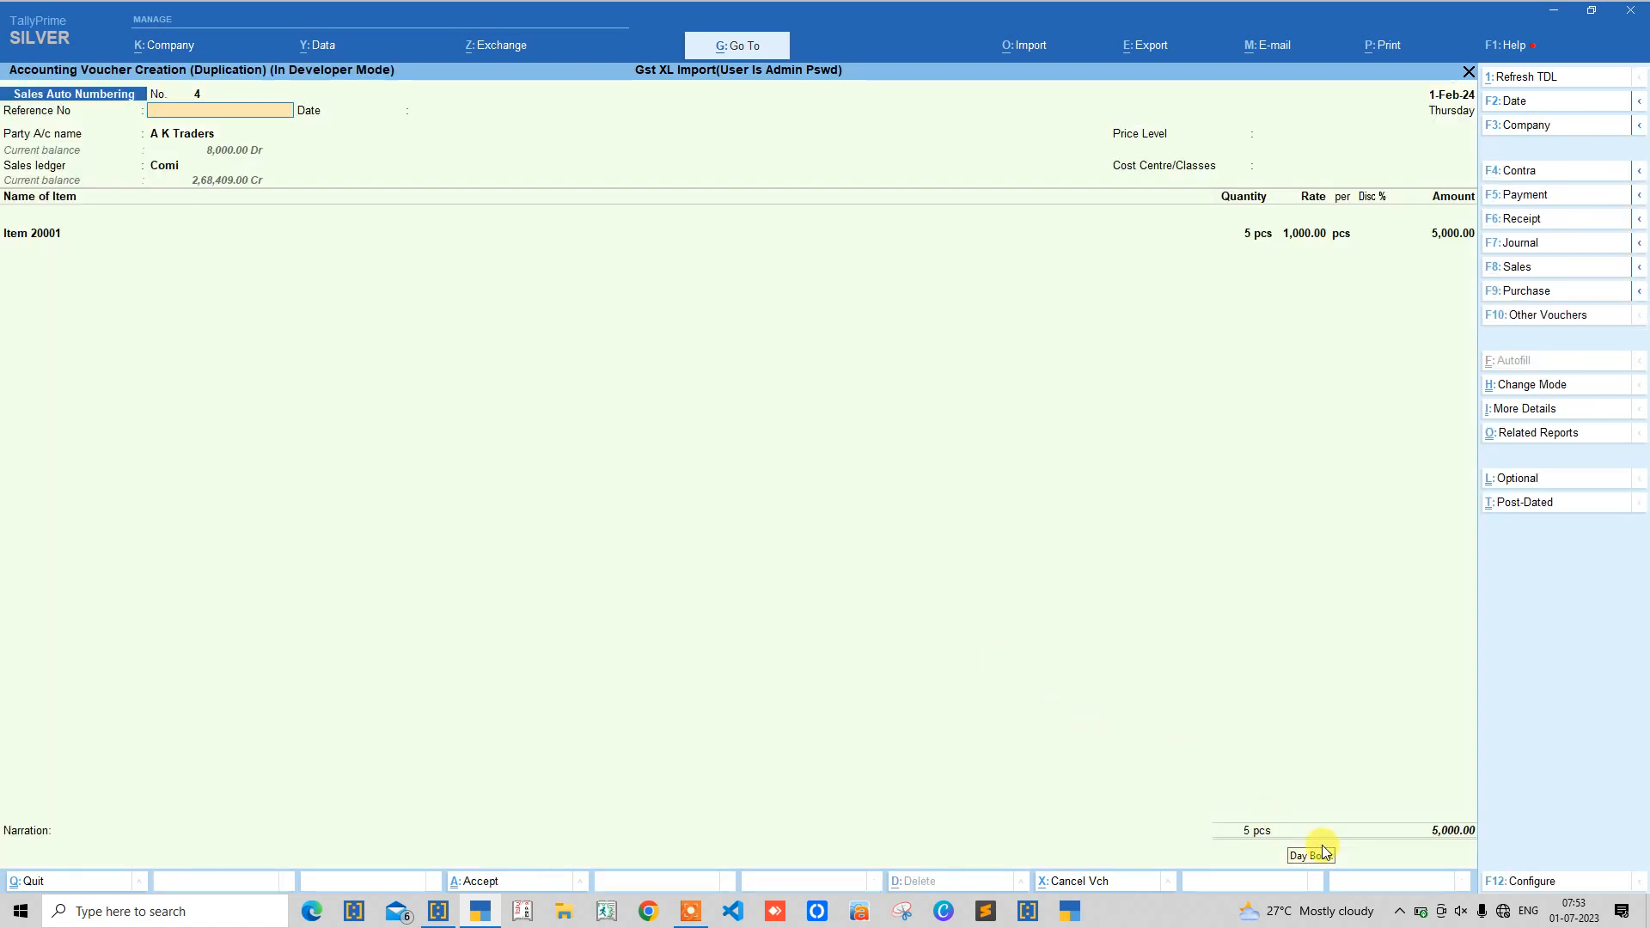
{"action": "key", "text": "ctrl+a"}
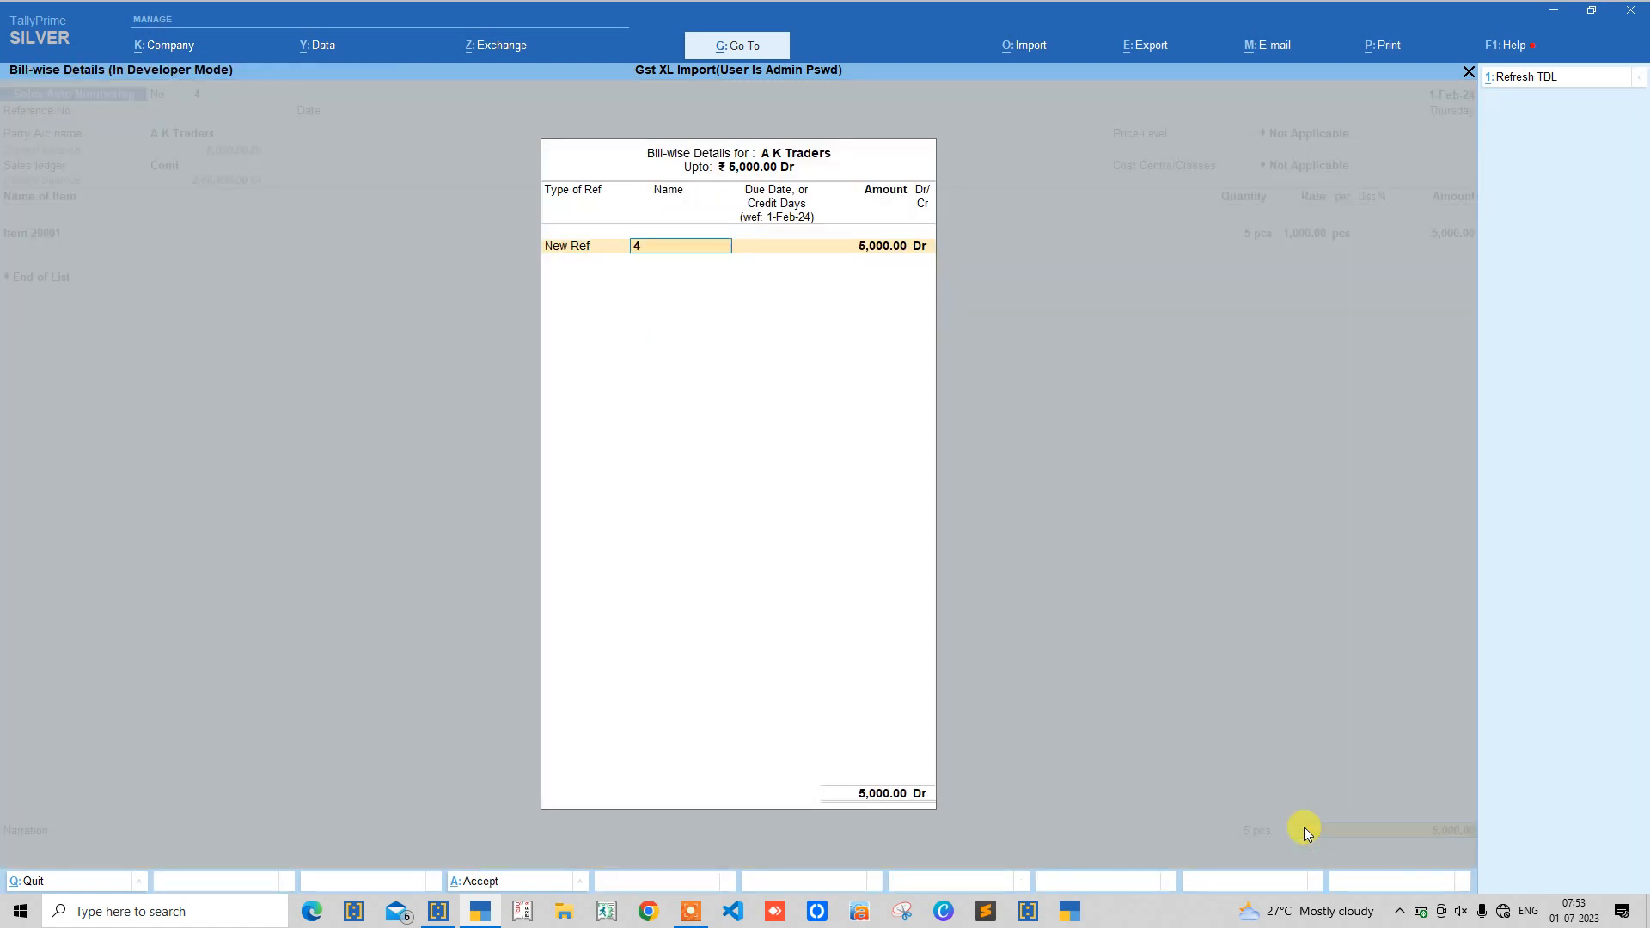
{"action": "type", "text": "5"}
{"action": "key", "text": "Return"}
{"action": "key", "text": "Return"}
{"action": "key", "text": "ctrl+a"}
{"action": "key", "text": "ctrl+a"}
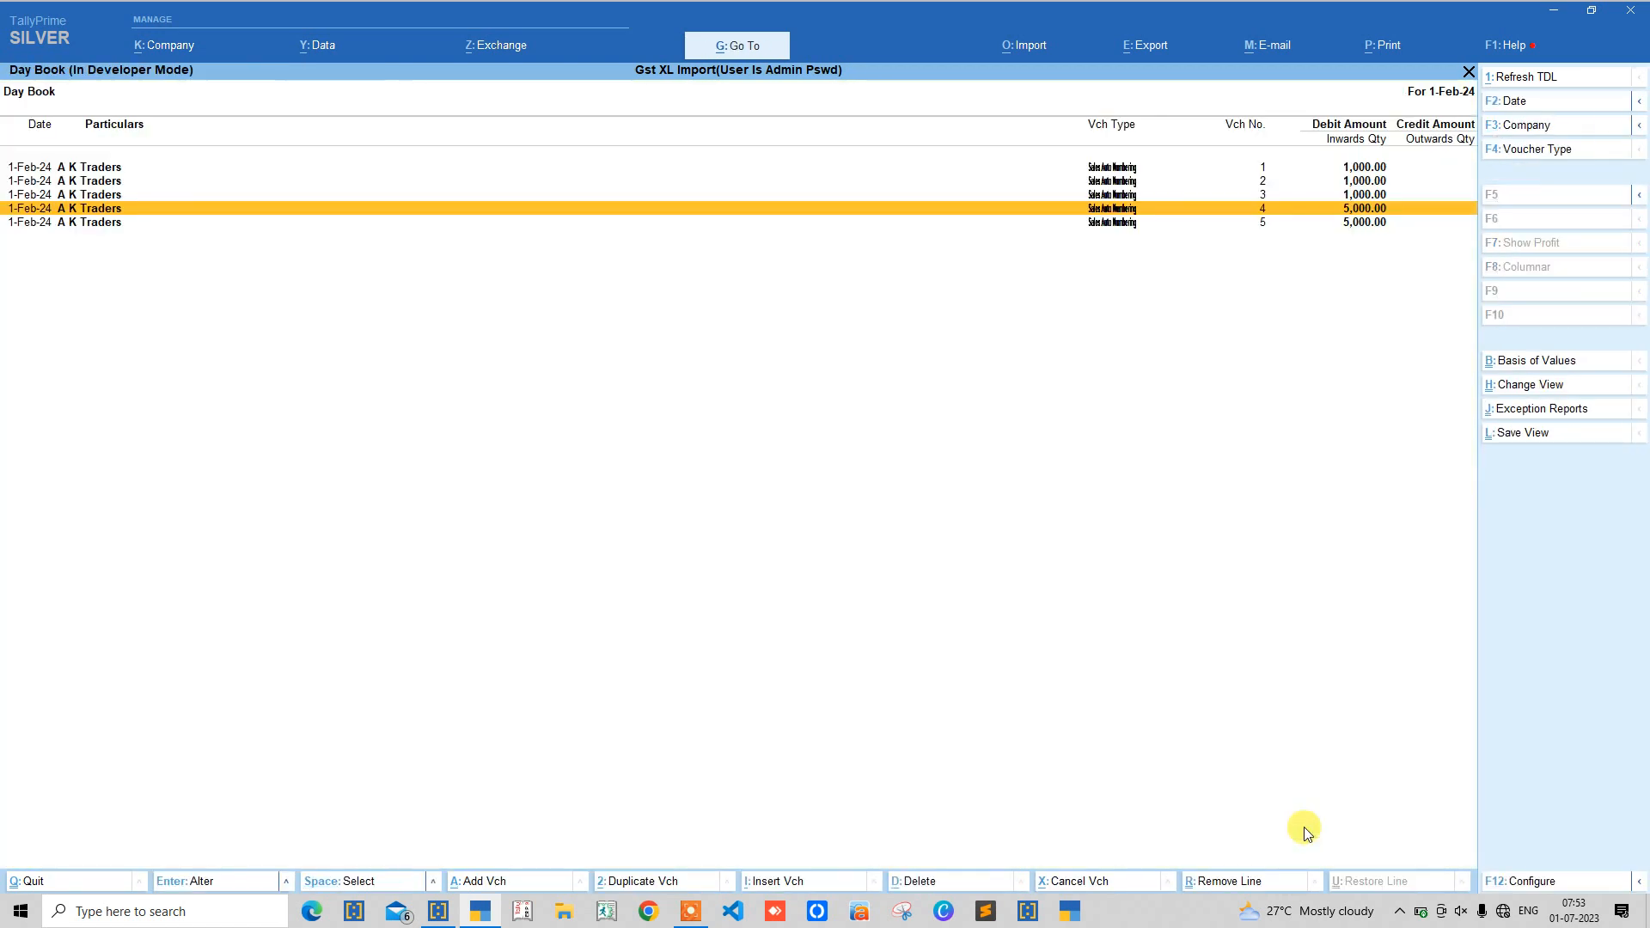
Step: Create a new accounting voucher and change its voucher type to Receipt
{"action": "key", "text": "Escape"}
{"action": "key", "text": "Escape"}
{"action": "key", "text": "v"}
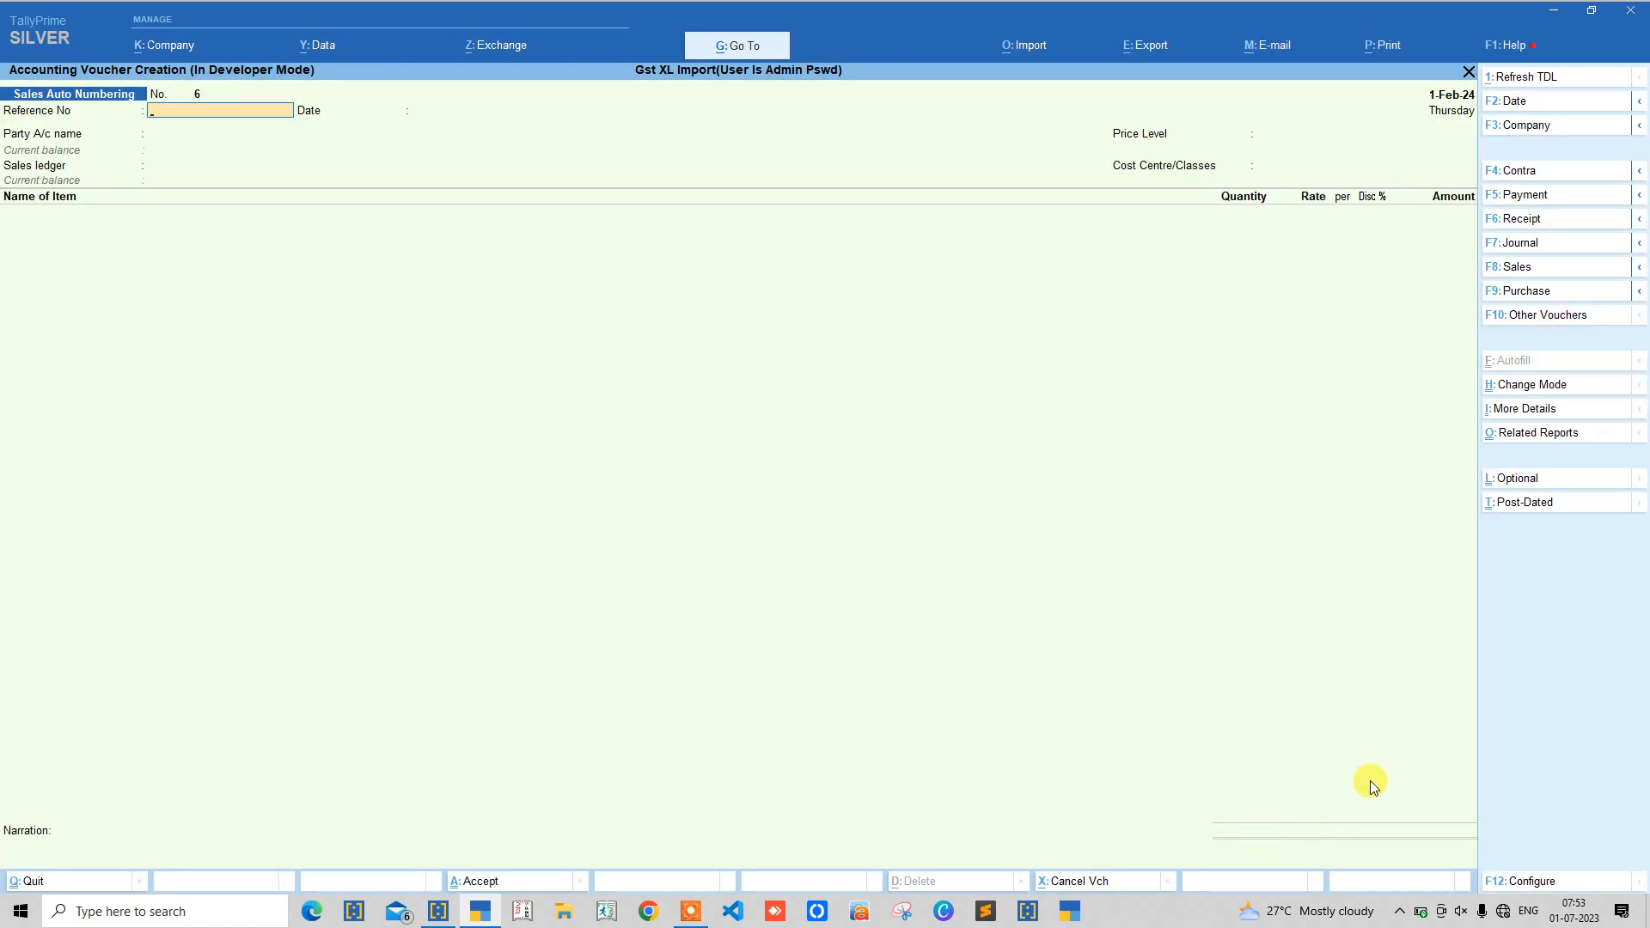
{"action": "left_click", "coordinate": [1516, 220]}
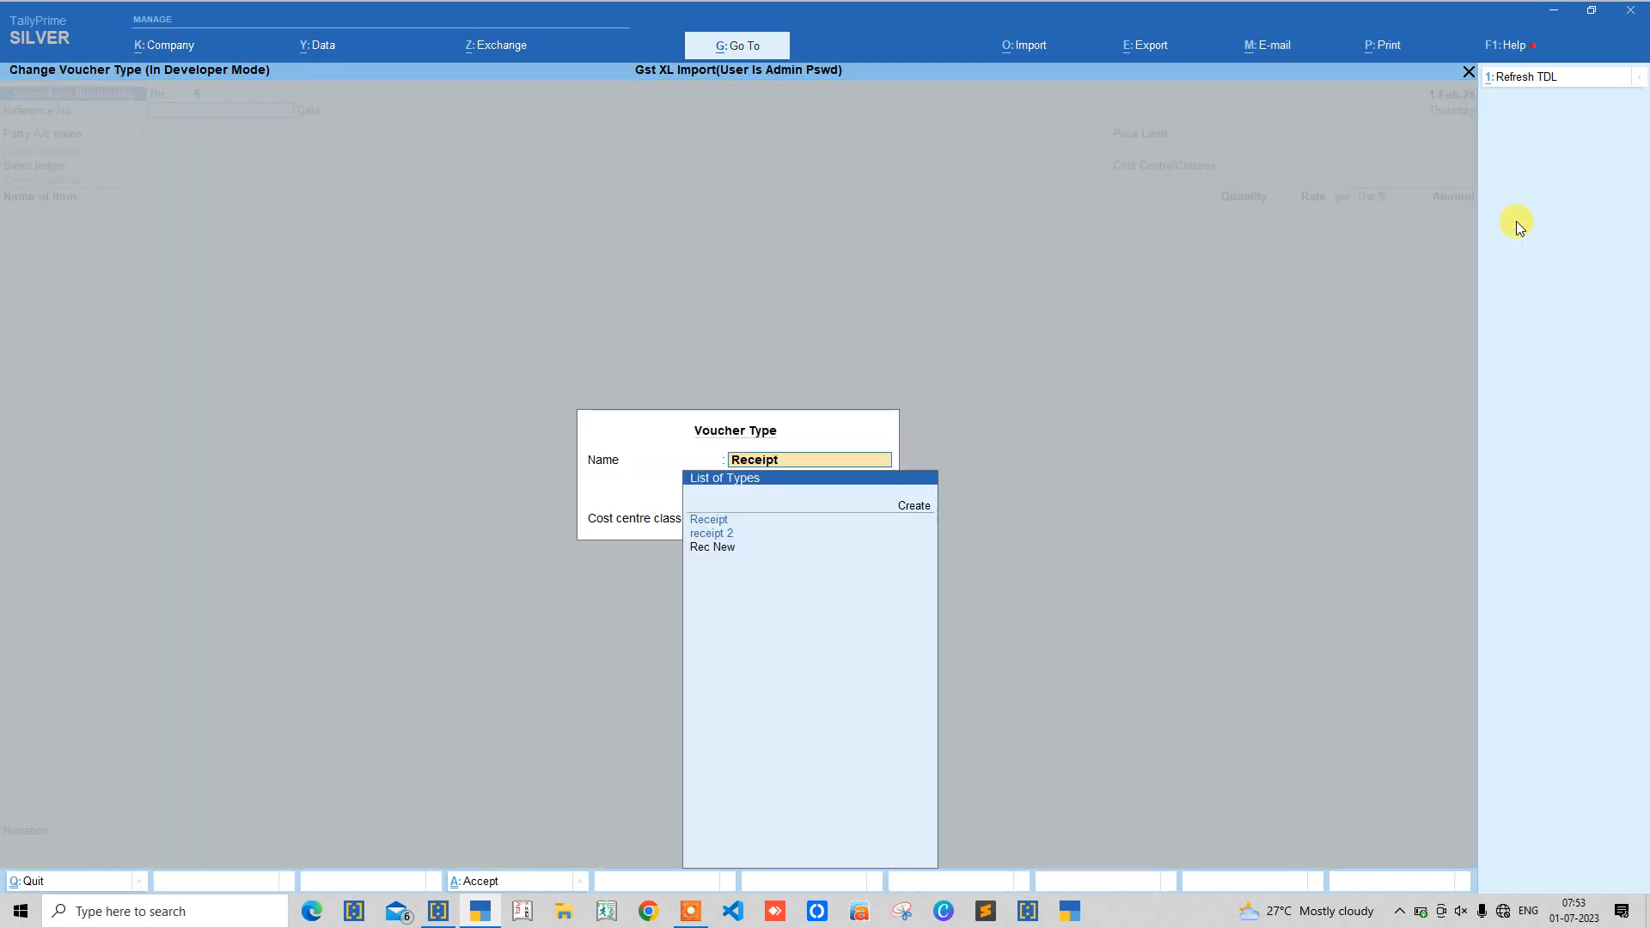
{"action": "key", "text": "Return"}
{"action": "key", "text": "Return"}
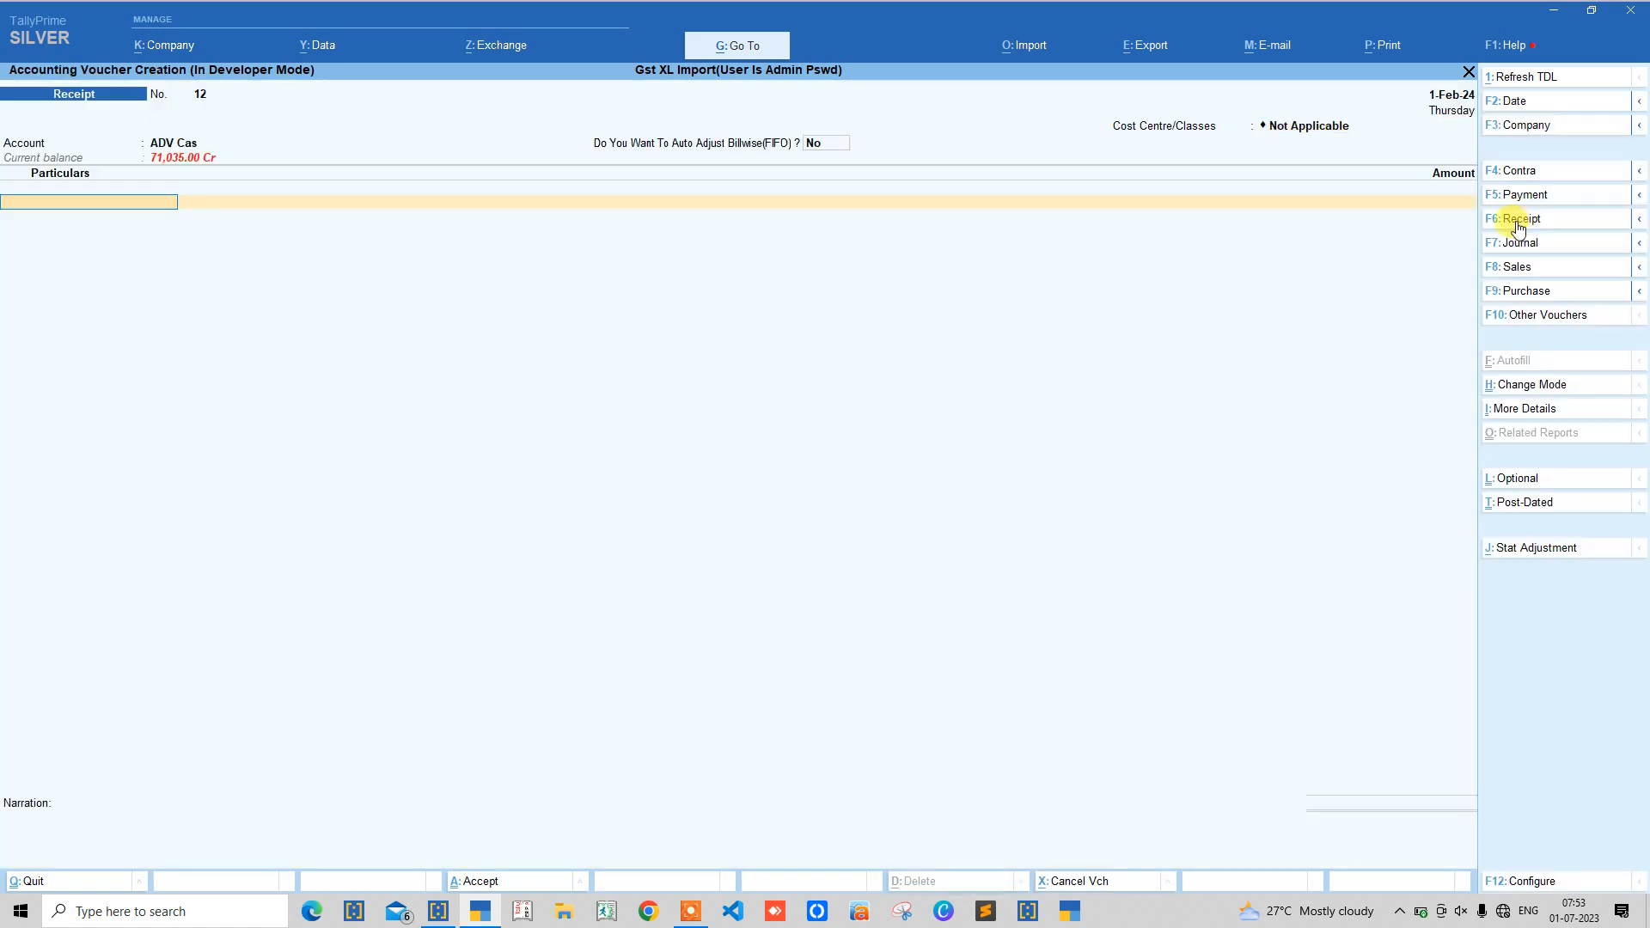
Step: Set automatic FIFO bill-wise adjustment to Yes and enter A K Traders in the receipt with an amount of 5,000
{"action": "key", "text": "BackSpace"}
{"action": "key", "text": "Down"}
{"action": "key", "text": "Return"}
{"action": "type", "text": "A"}
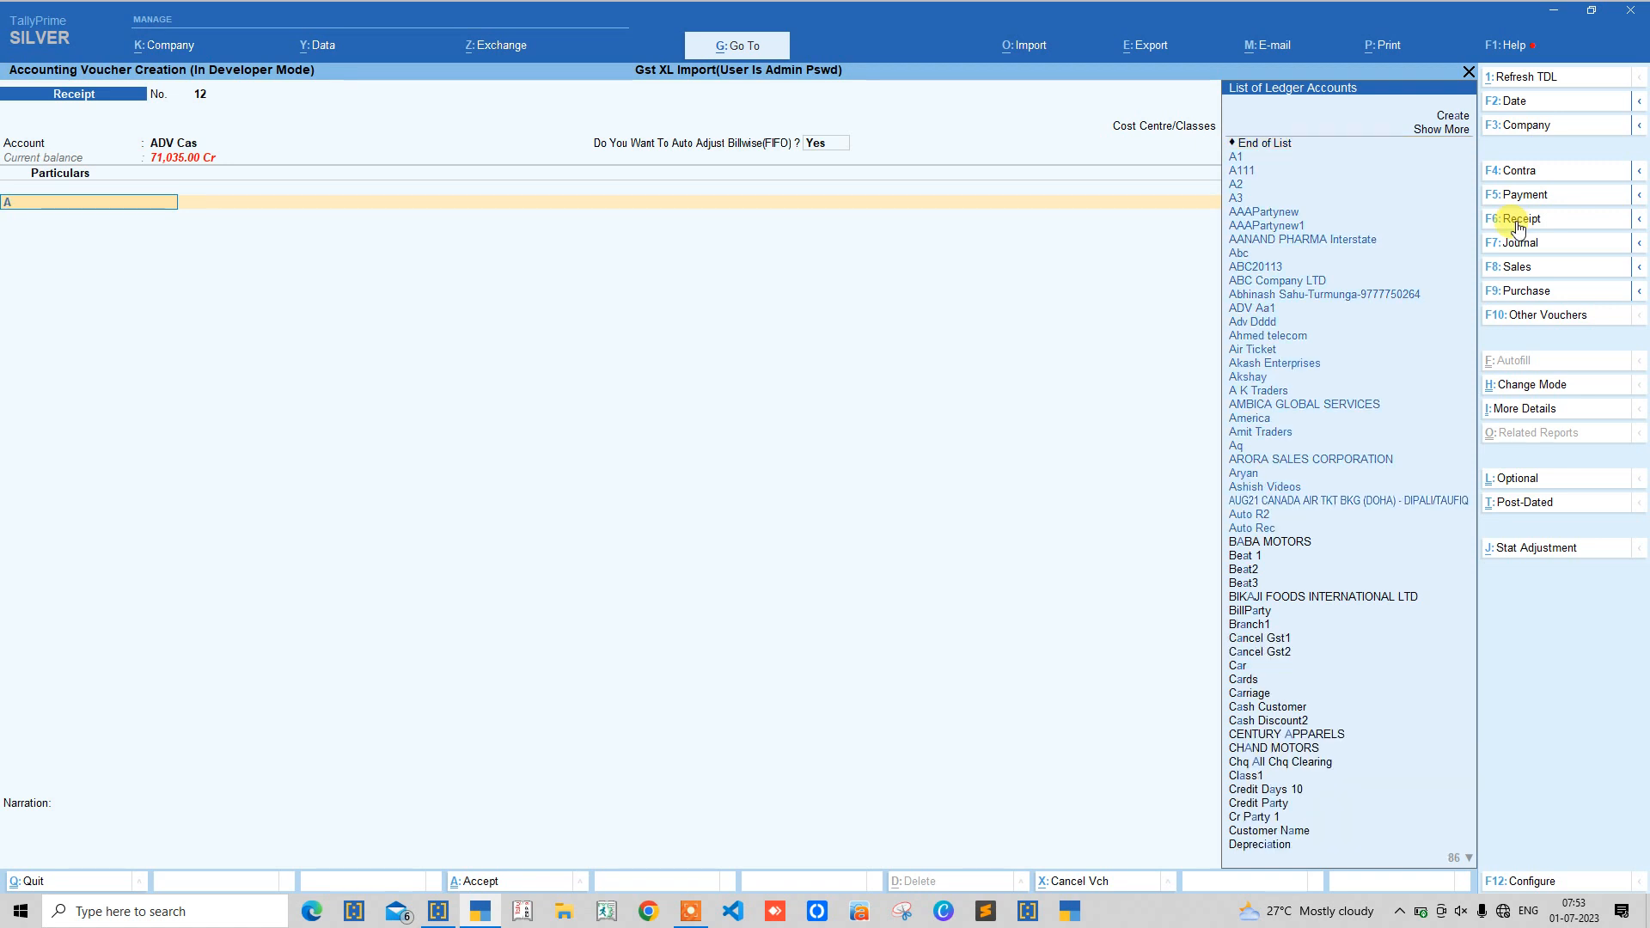
{"action": "type", "text": "kt"}
{"action": "key", "text": "Return"}
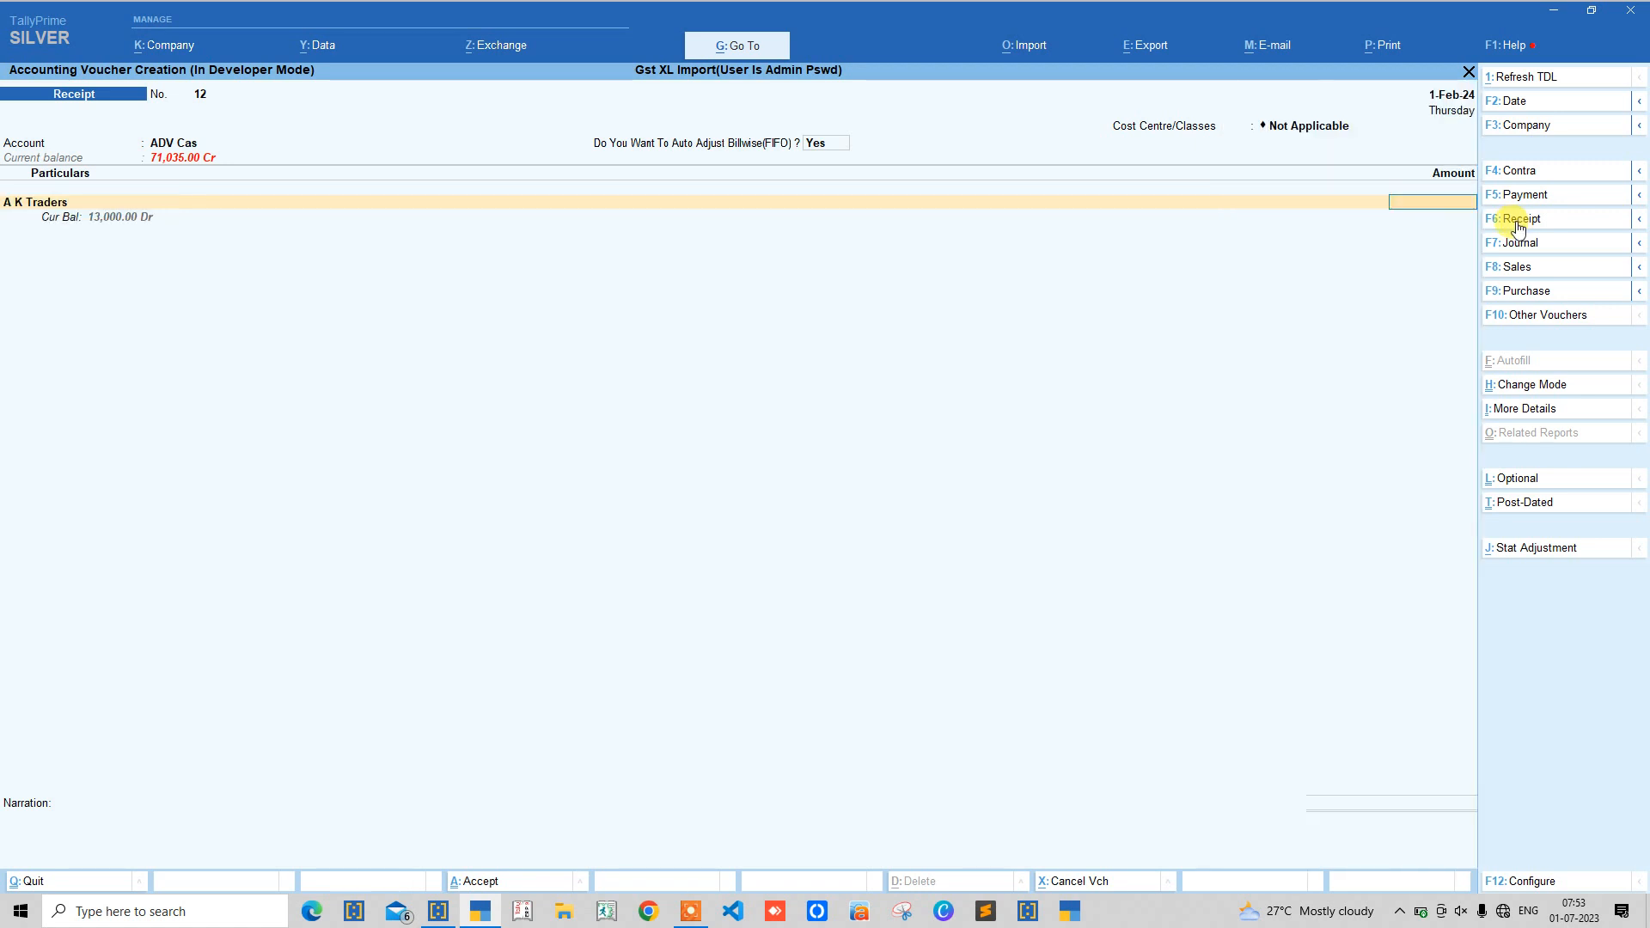
{"action": "type", "text": "5000"}
{"action": "key", "text": "Return"}
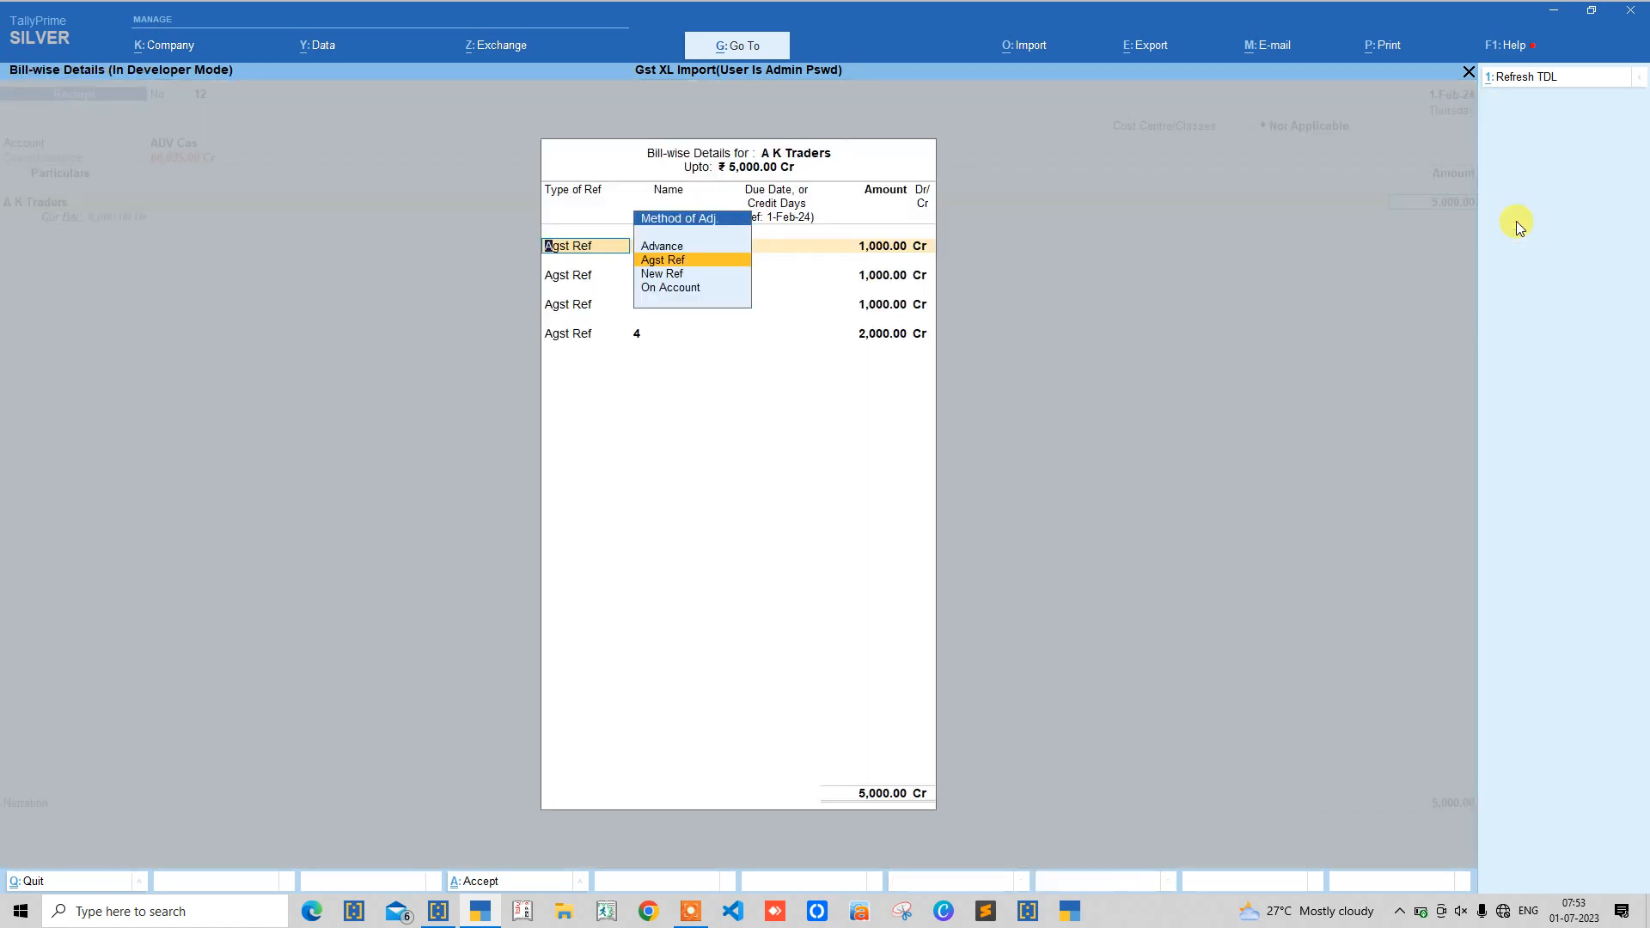
Step: Review and accept A K Traders' Agst Ref allocations for the 5,000 receipt, and leave the voucher without saving
{"action": "key", "text": "Return"}
{"action": "key", "text": "Return"}
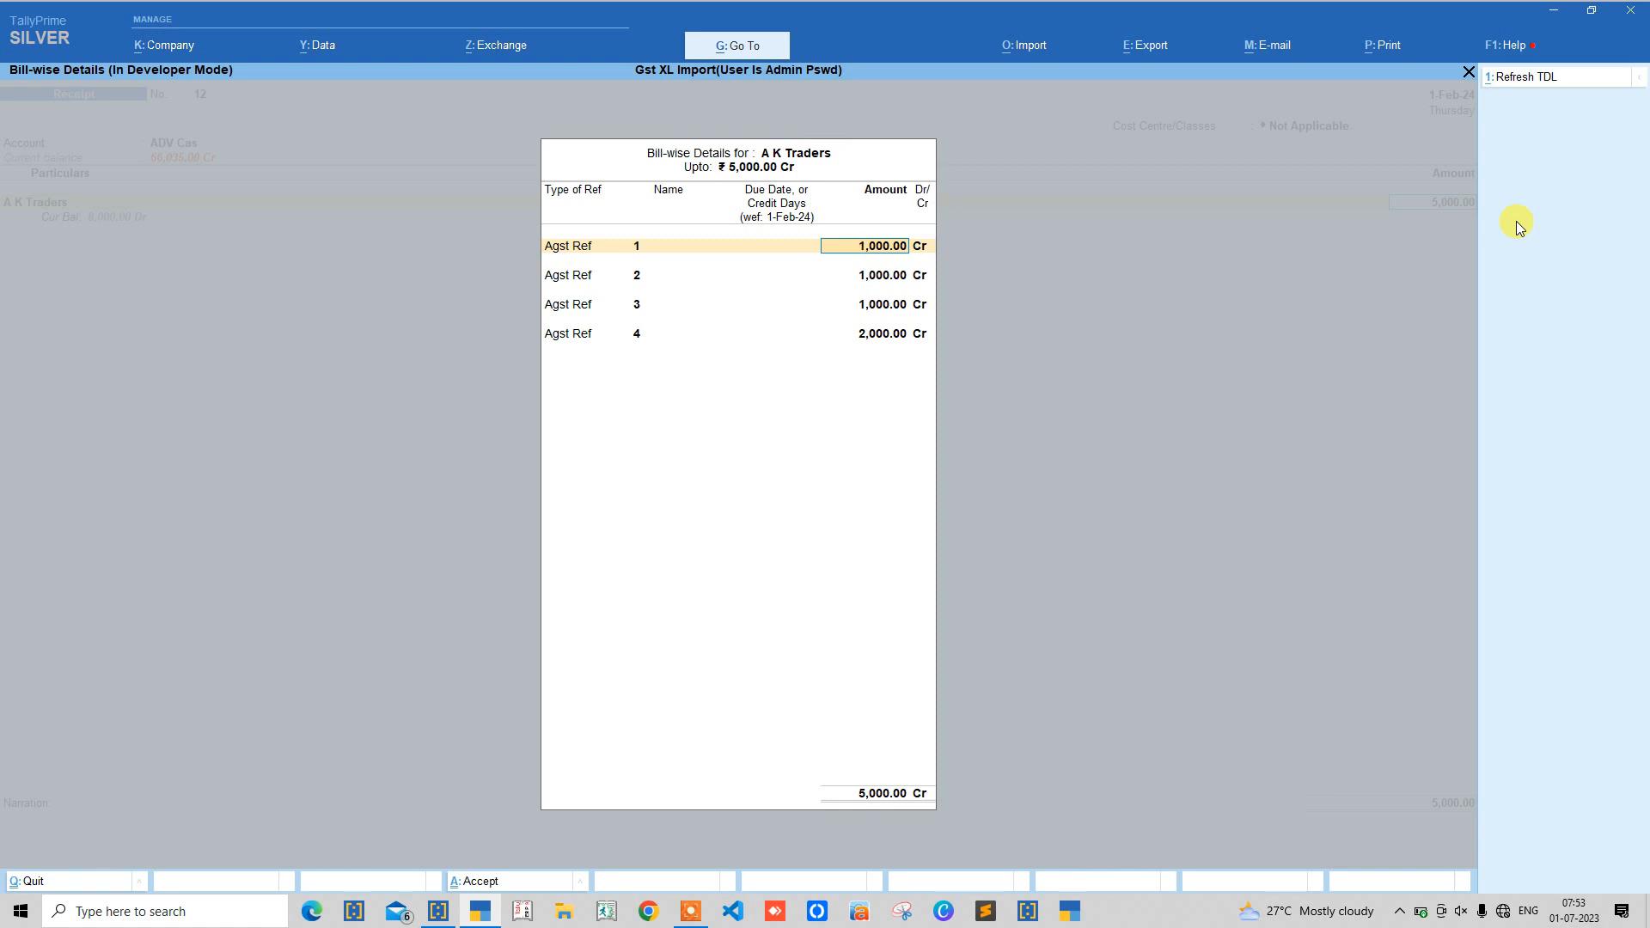
{"action": "key", "text": "BackSpace"}
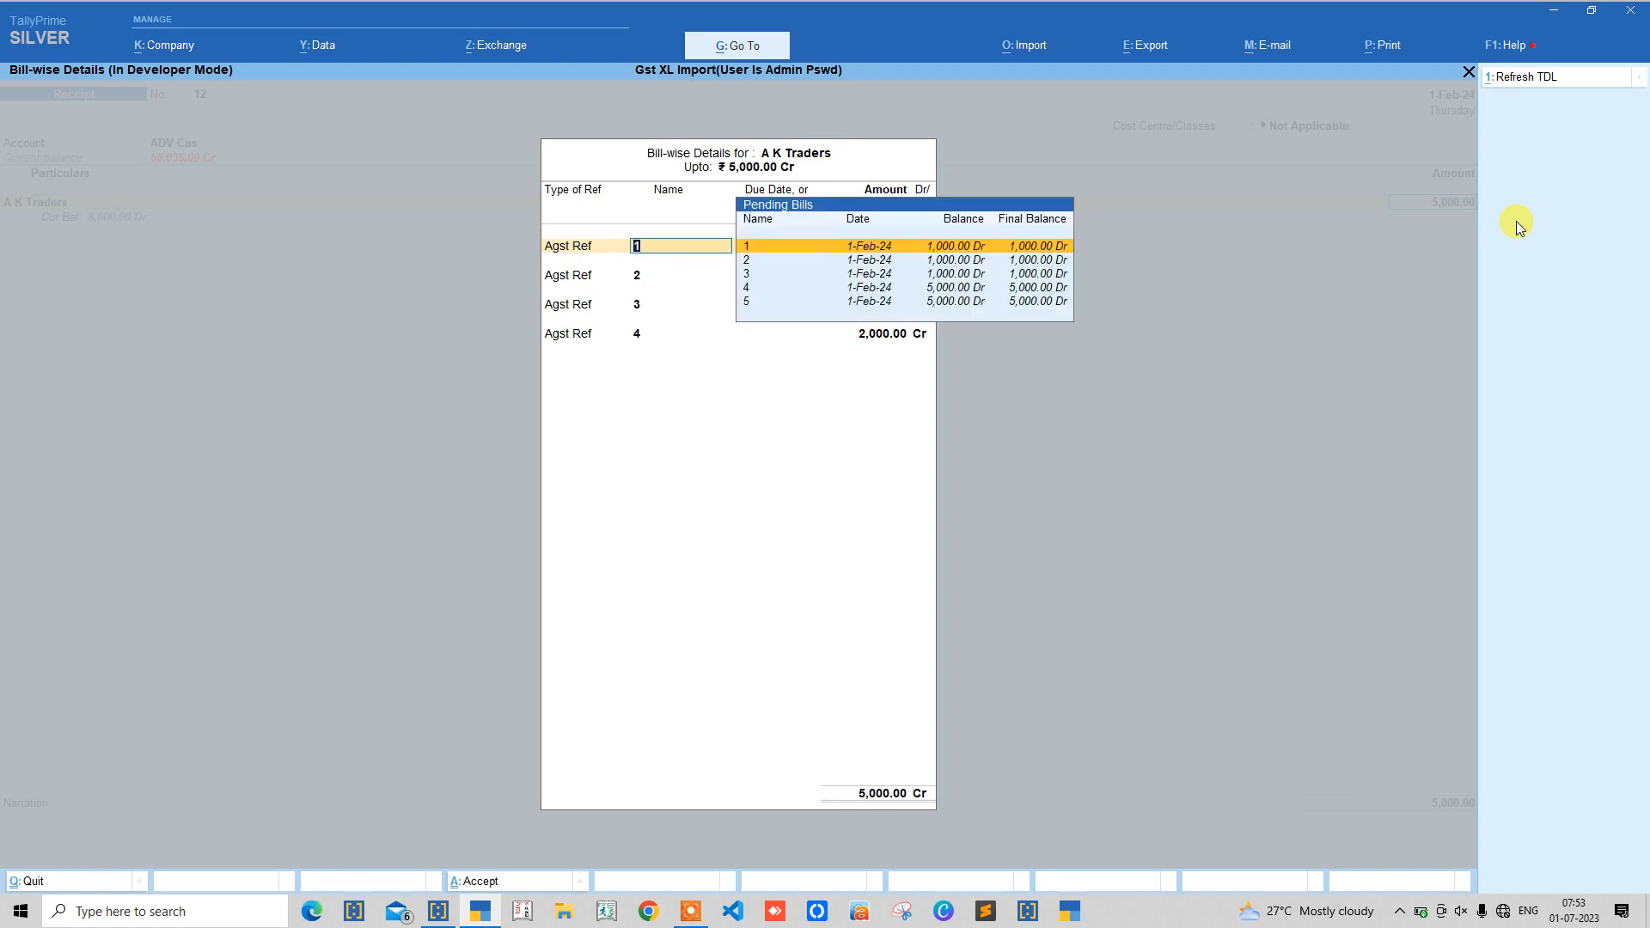
{"action": "key", "text": "Return"}
{"action": "key", "text": "Return"}
{"action": "key", "text": "Return"}
{"action": "key", "text": "Return"}
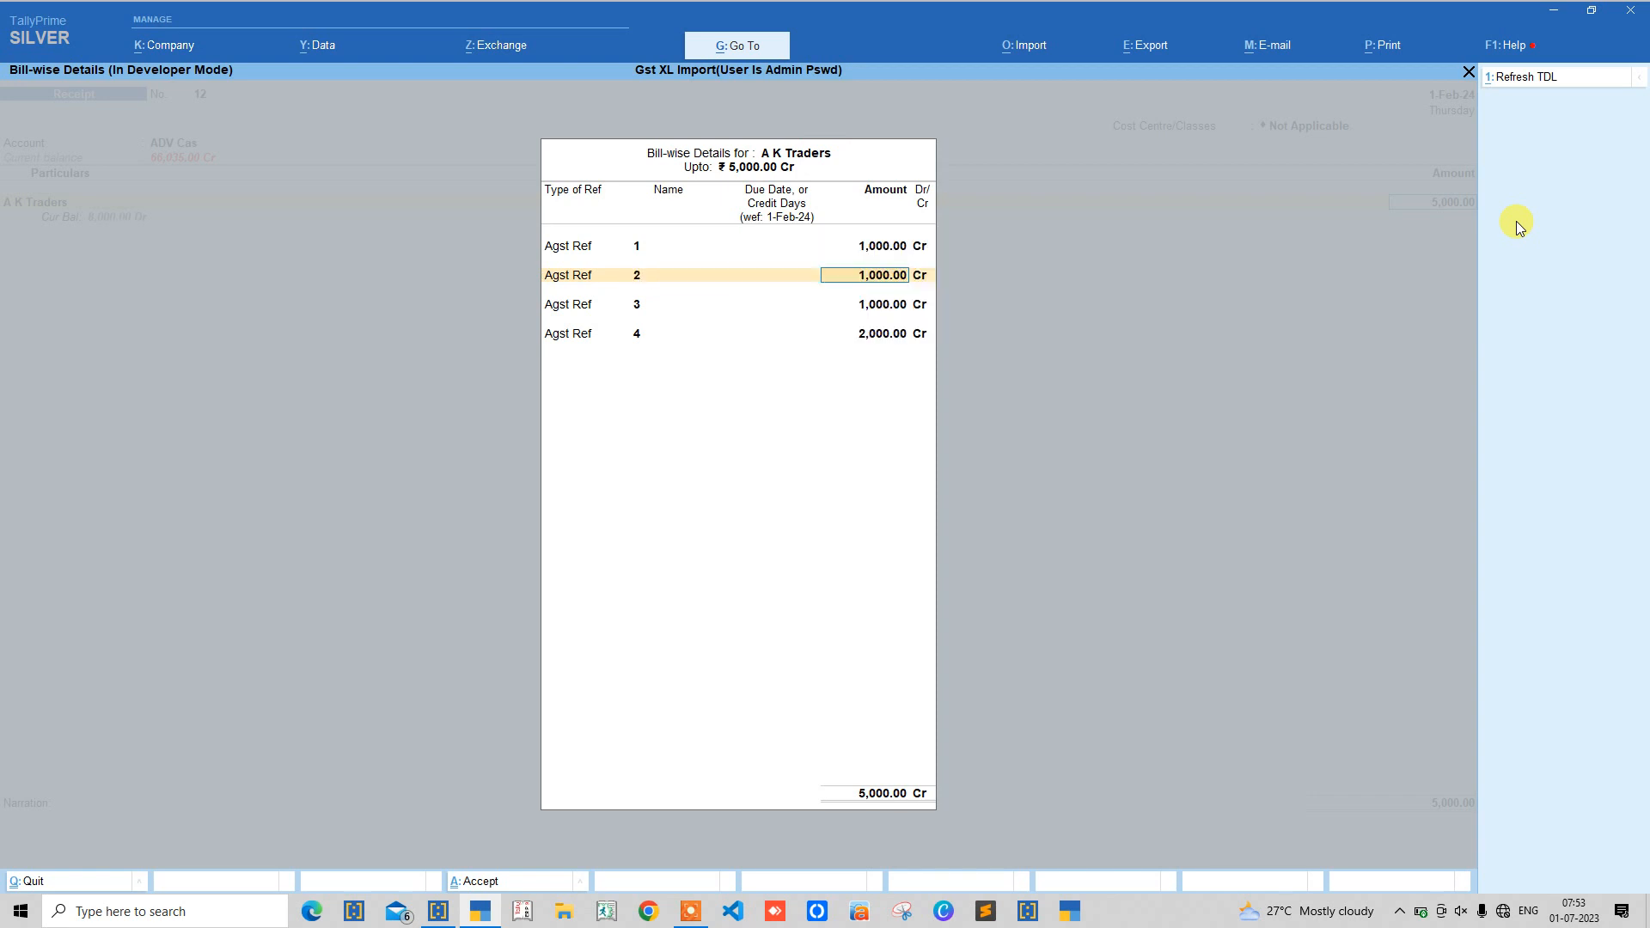
{"action": "key", "text": "Return"}
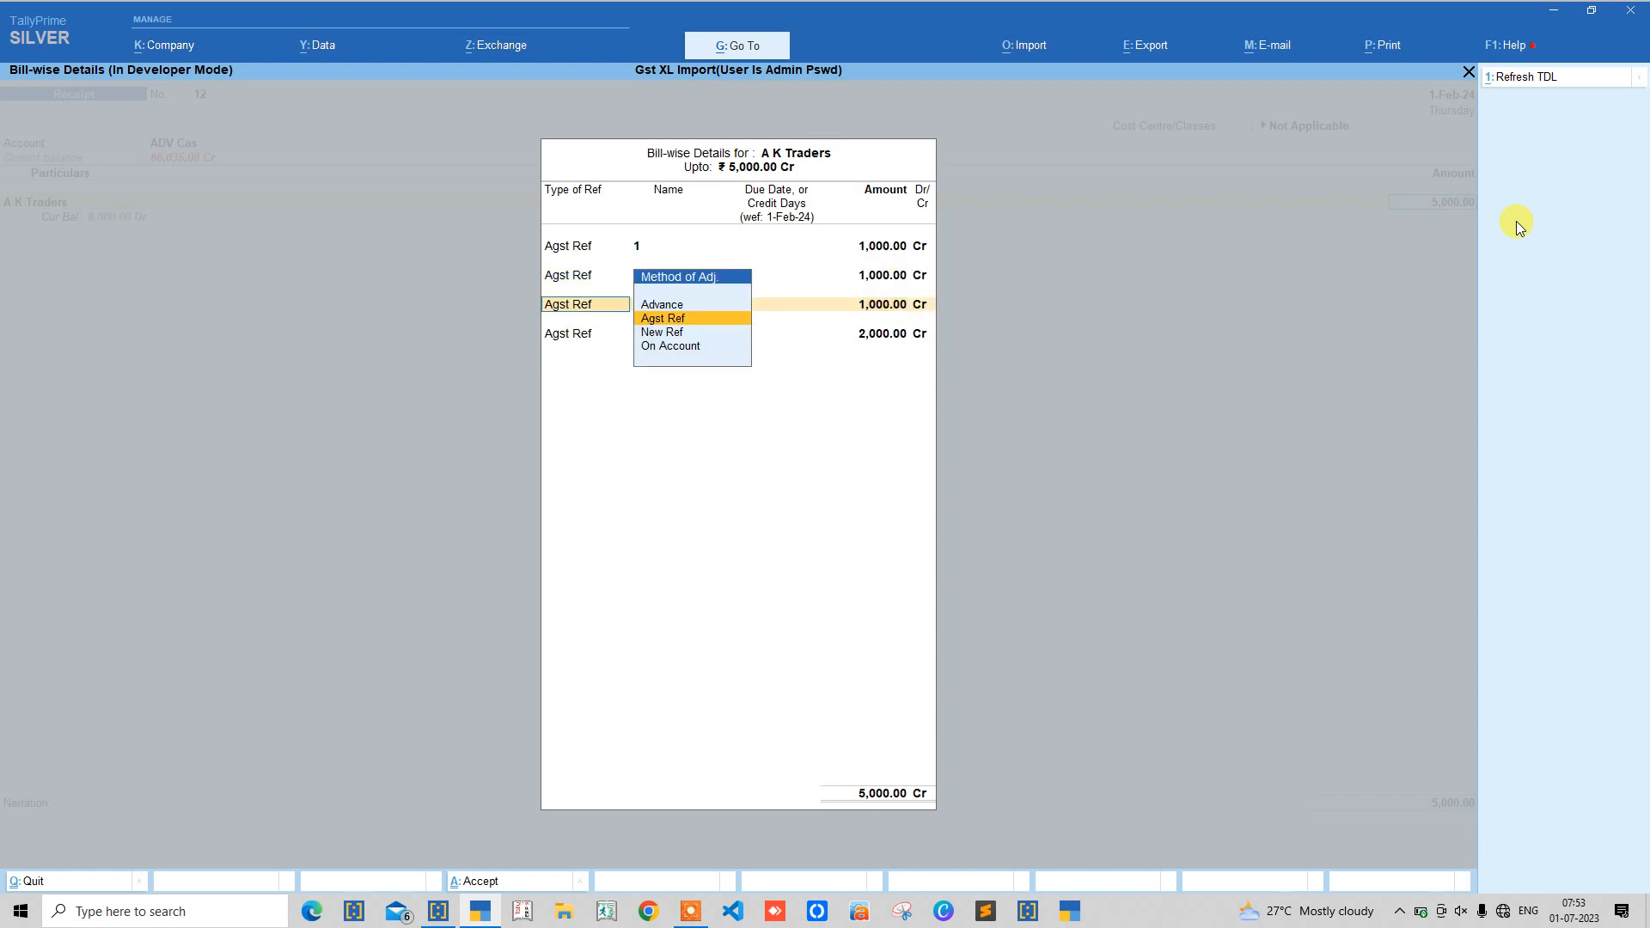
{"action": "key", "text": "Return"}
{"action": "key", "text": "Return"}
{"action": "key", "text": "Return"}
{"action": "key", "text": "Return"}
{"action": "key", "text": "Return"}
{"action": "key", "text": "Return"}
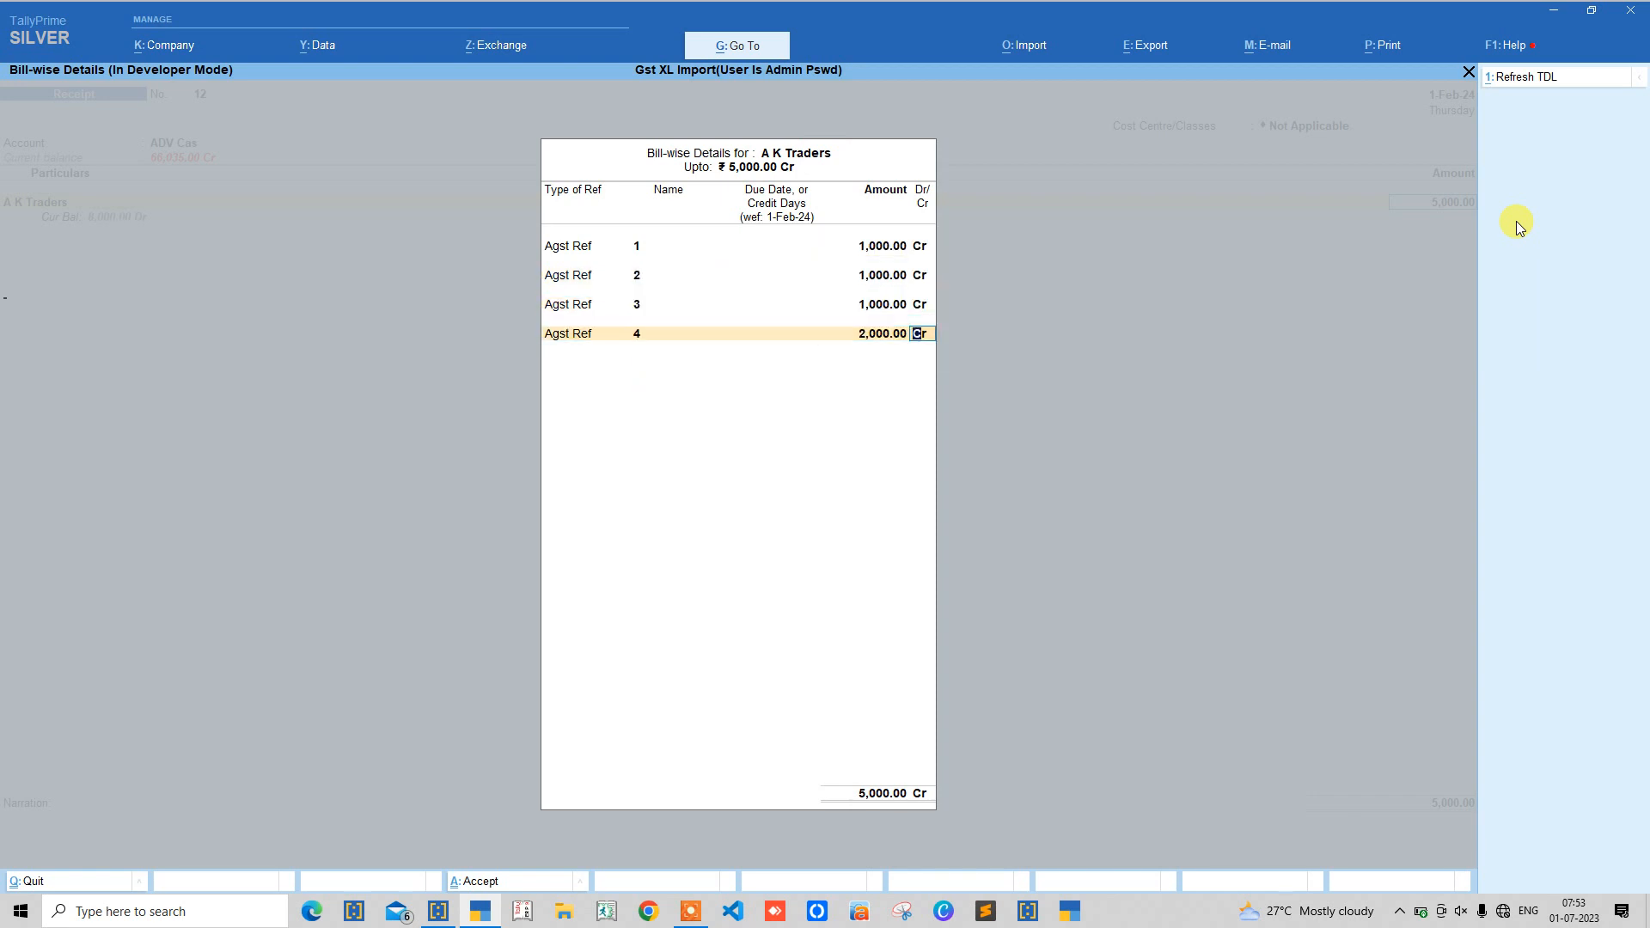
{"action": "key", "text": "Return"}
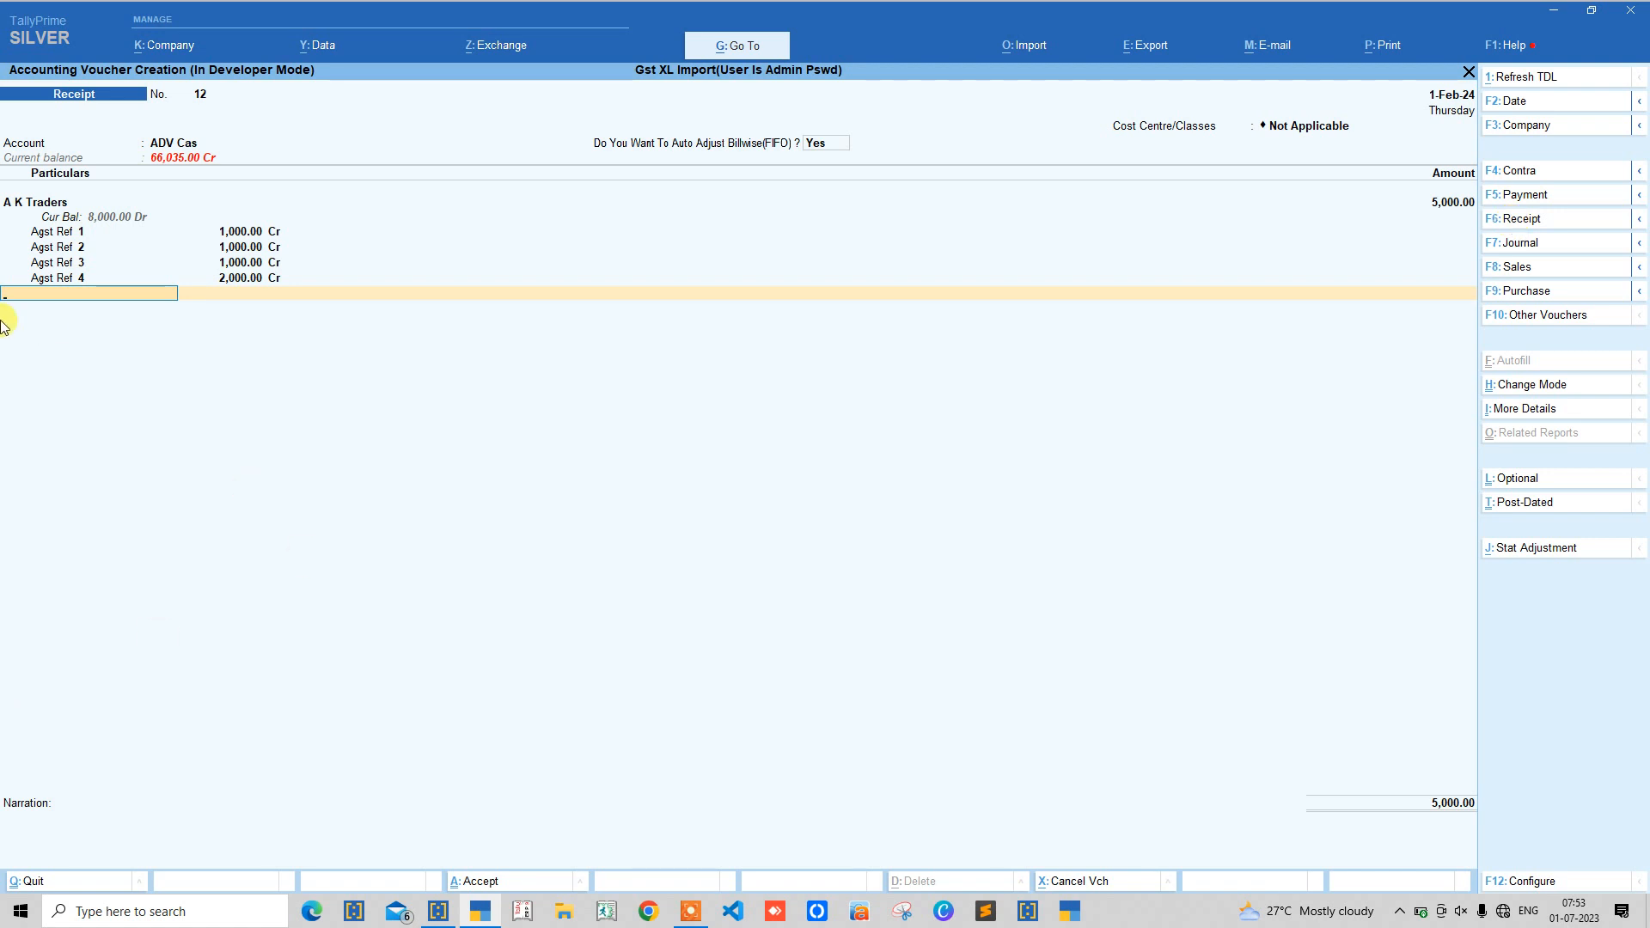
{"action": "key", "text": "Escape"}
Step: Examine the pending bills of A K Traders in the Ledger Outstandings report and close the report
{"action": "type", "text": "dso"}
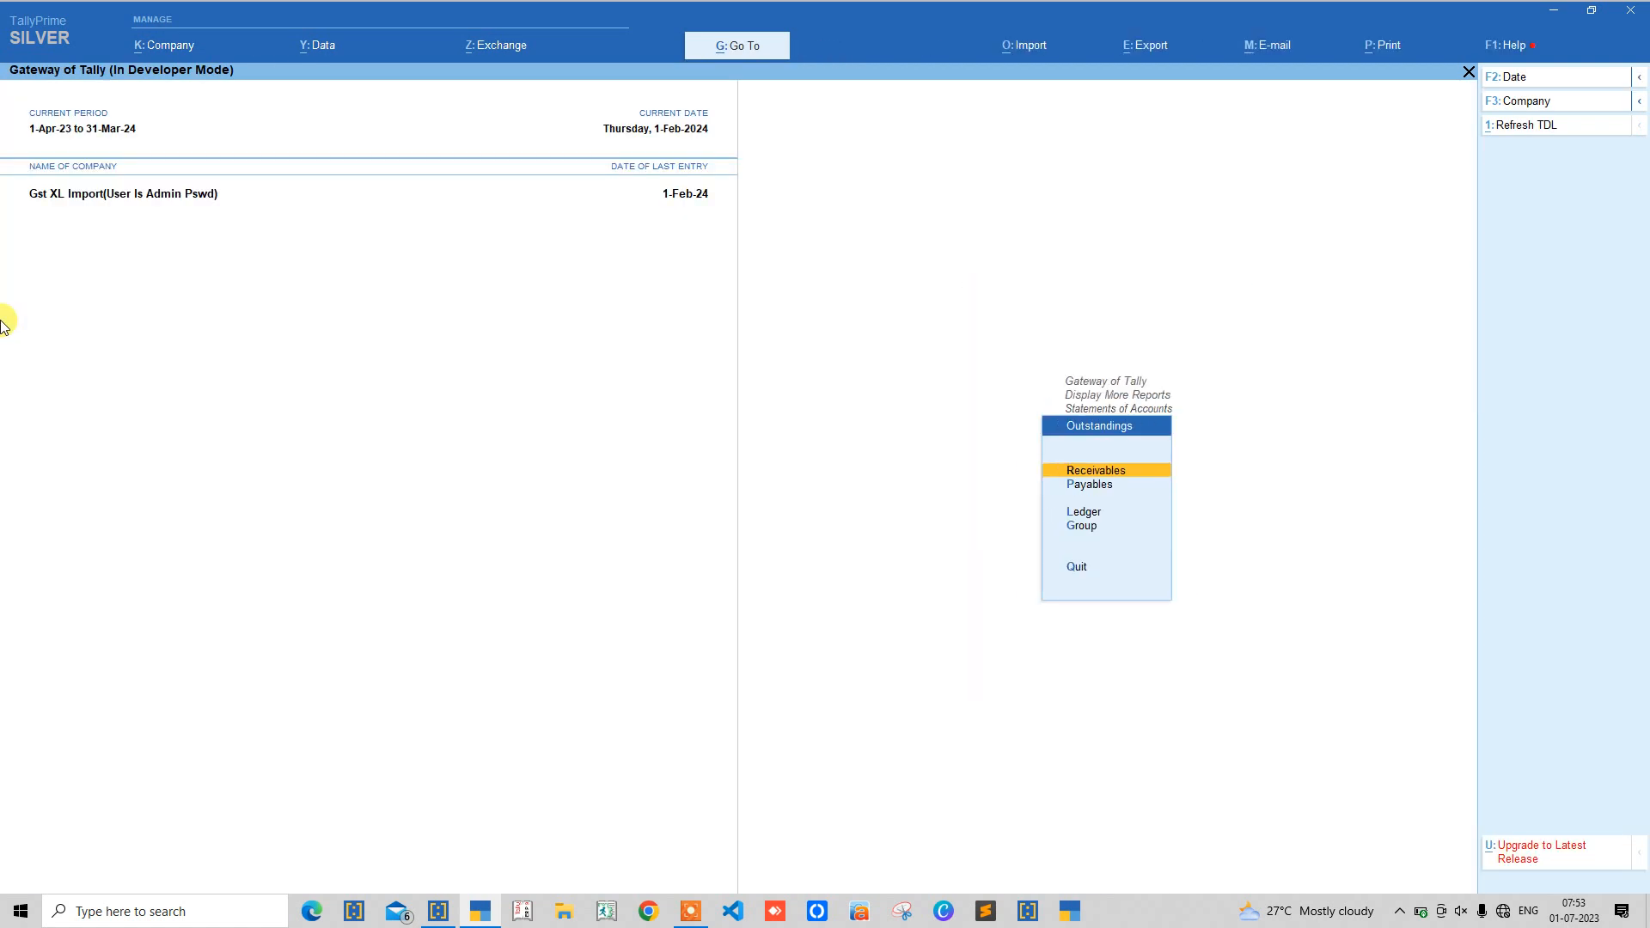
{"action": "type", "text": "l"}
{"action": "type", "text": "Ak"}
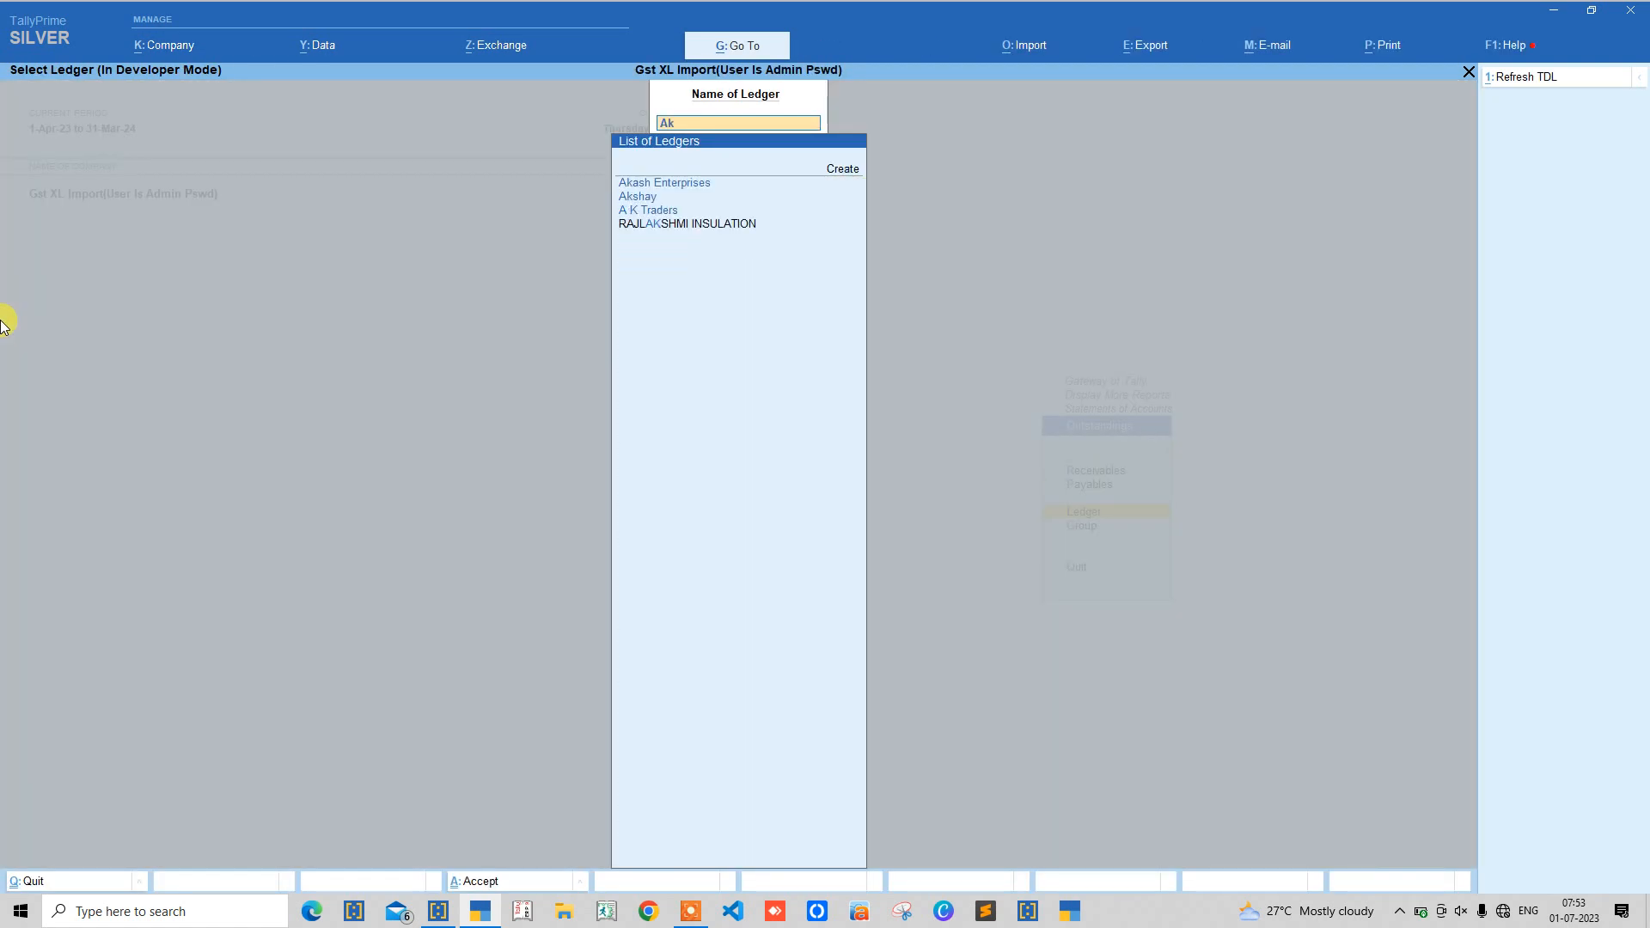
{"action": "key", "text": "Down"}
{"action": "key", "text": "Down"}
{"action": "key", "text": "Return"}
{"action": "key", "text": "Down"}
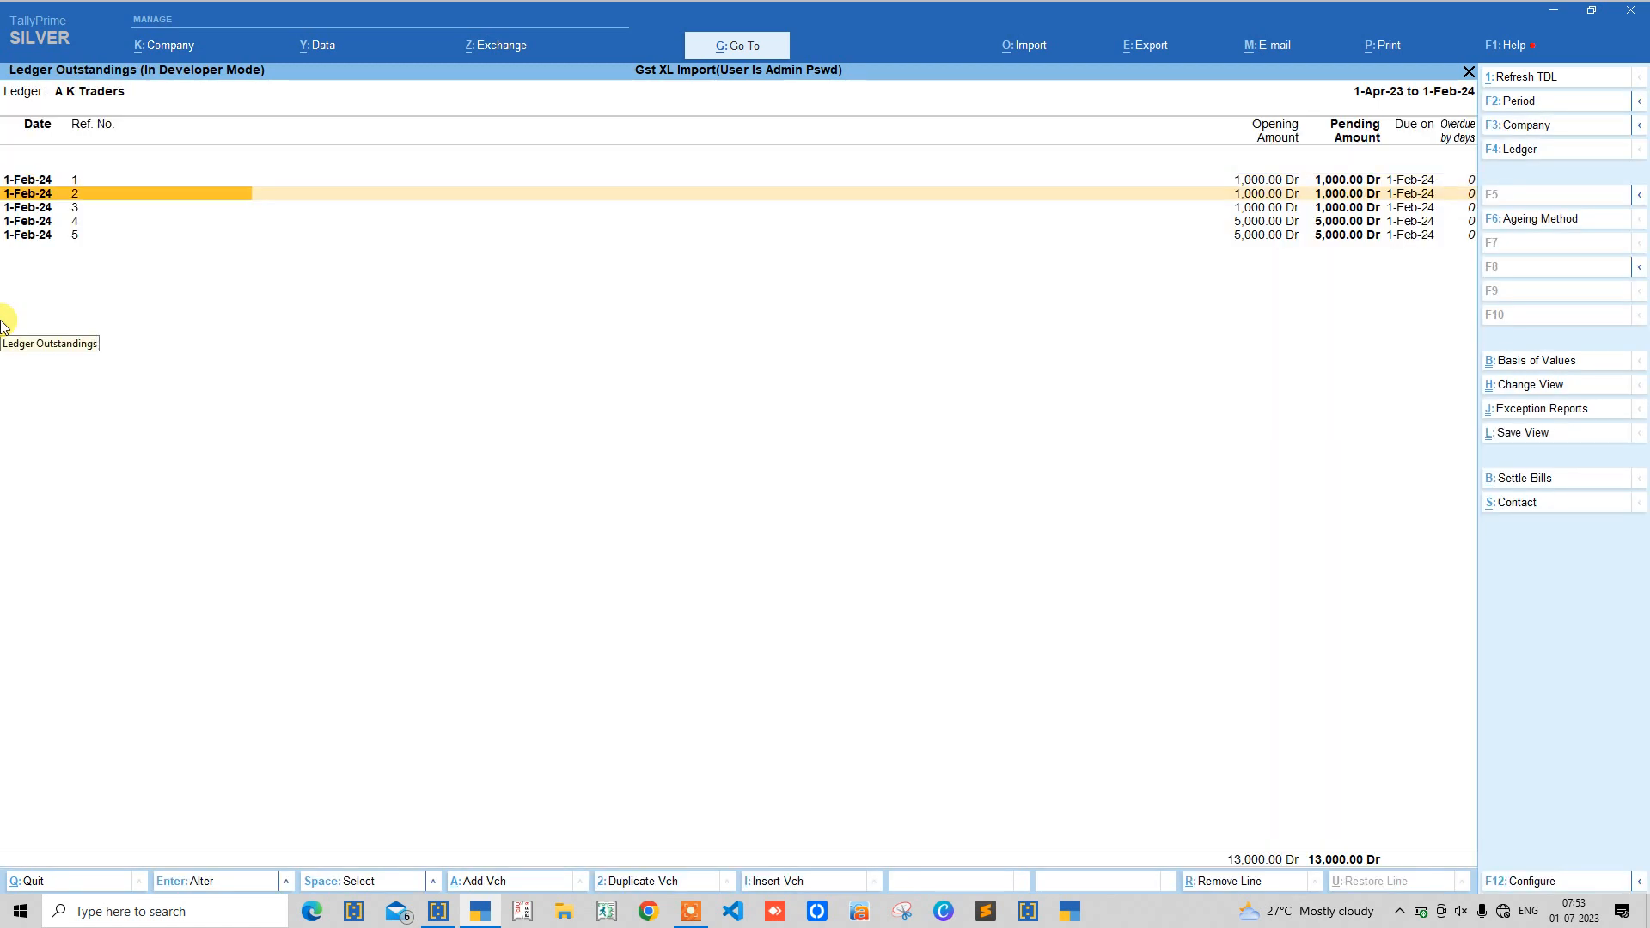
{"action": "key", "text": "Down"}
{"action": "key", "text": "Down"}
{"action": "key", "text": "Down"}
{"action": "key", "text": "Up"}
{"action": "key", "text": "Up"}
{"action": "key", "text": "Up"}
{"action": "key", "text": "Up"}
{"action": "key", "text": "Down"}
{"action": "key", "text": "Down"}
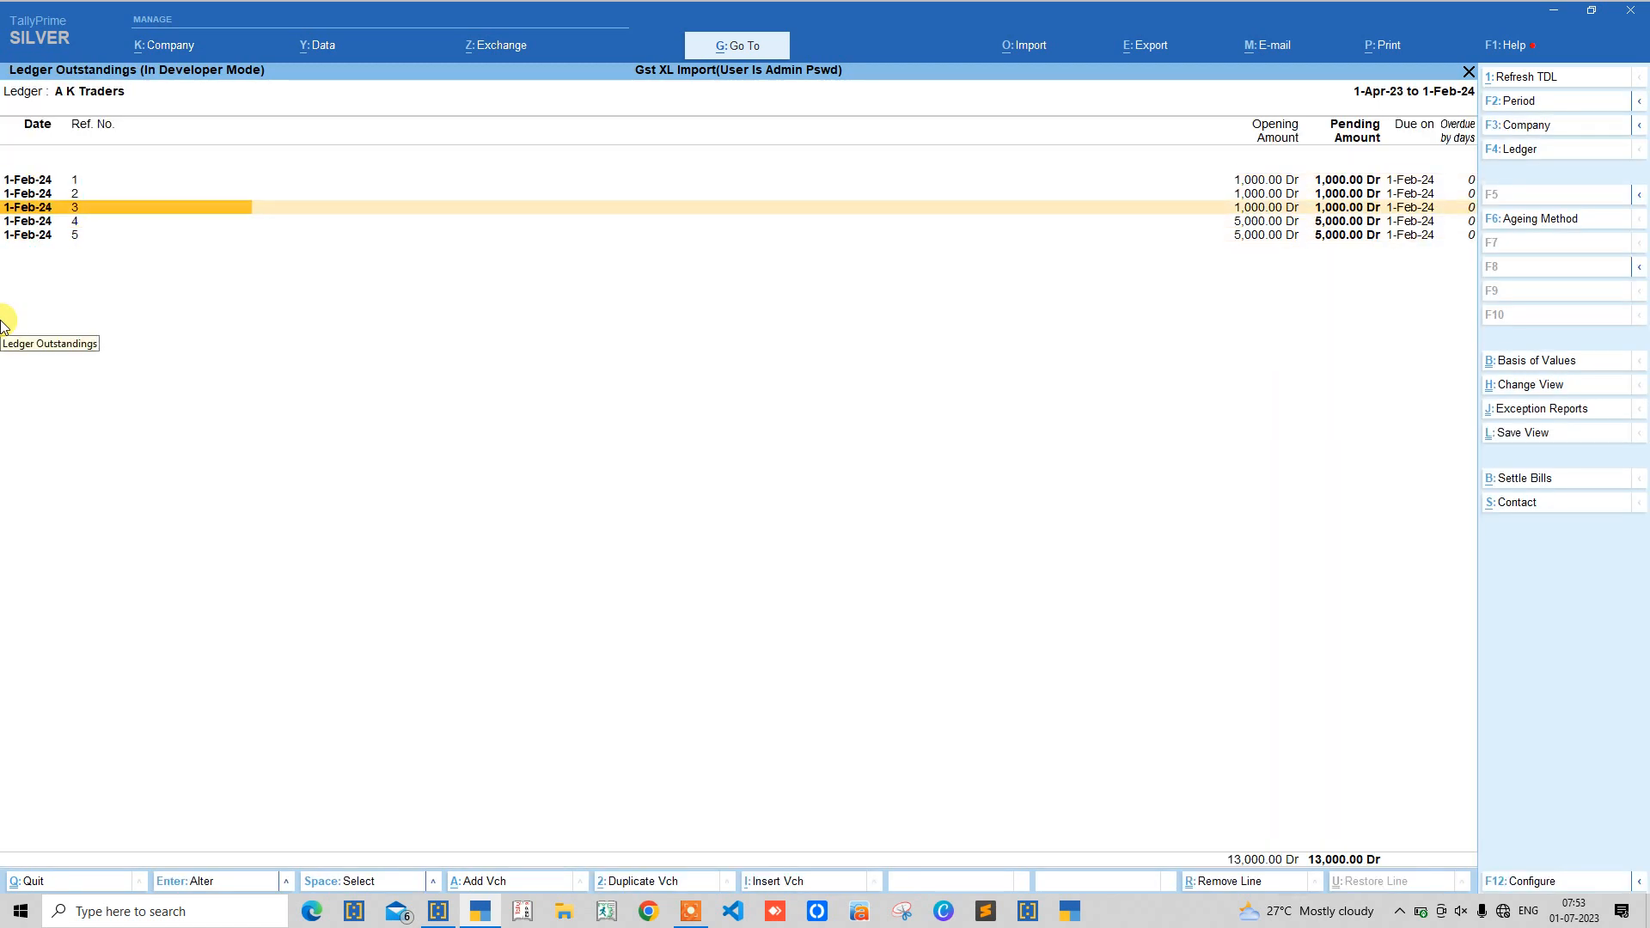
{"action": "key", "text": "Escape"}
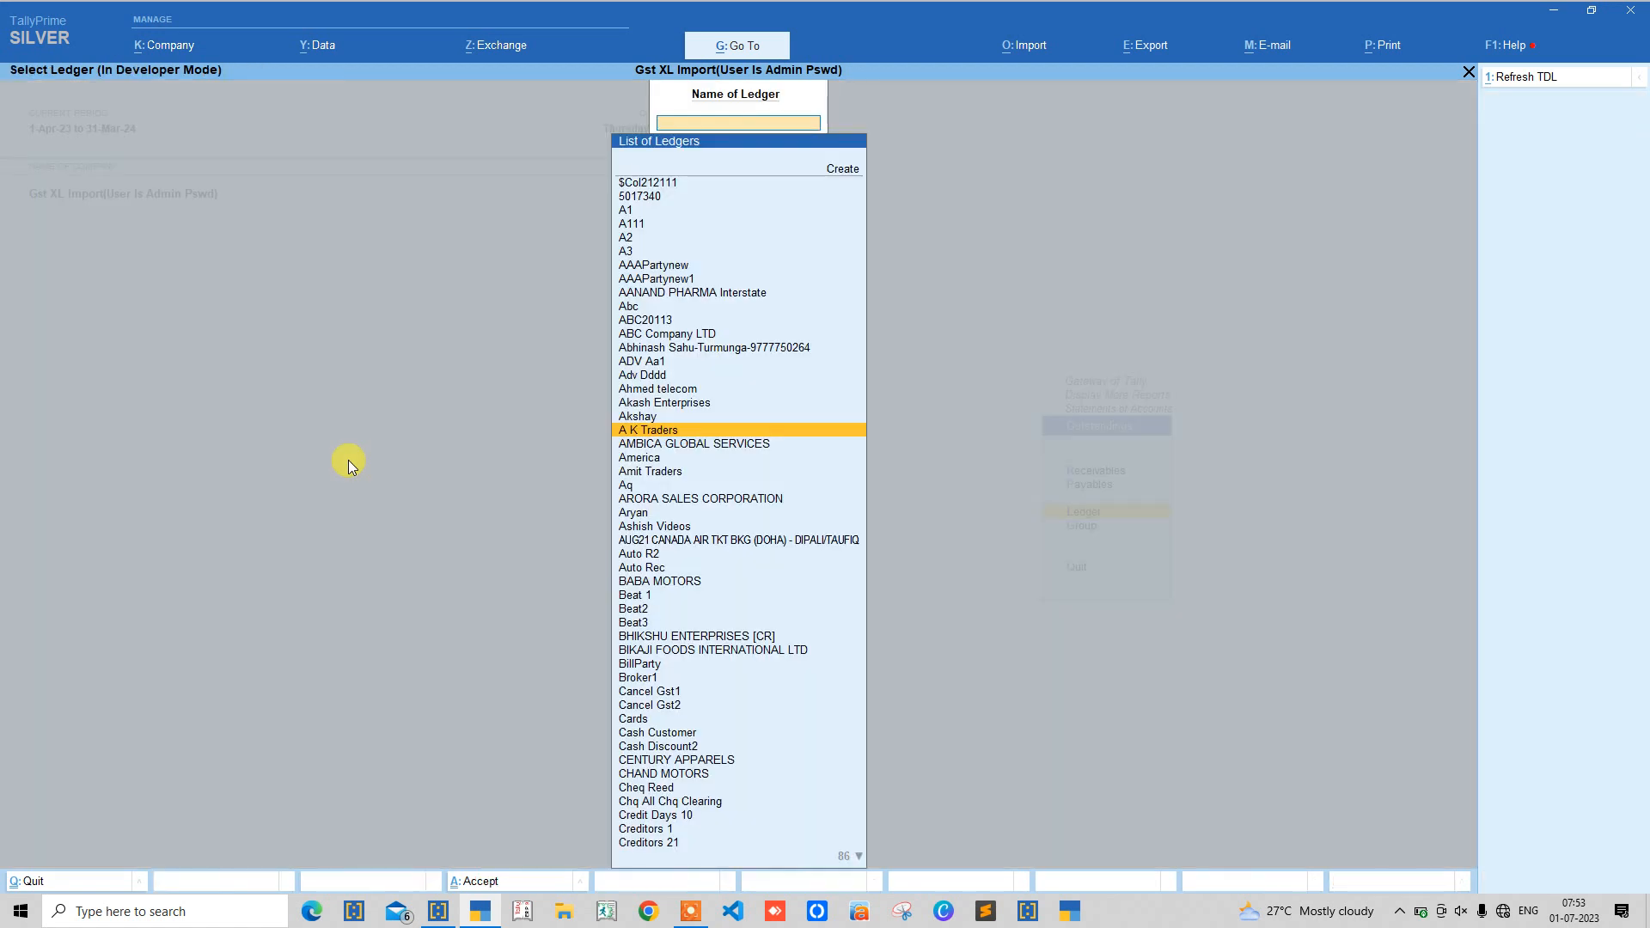
{"action": "key", "text": "Escape"}
{"action": "key", "text": "Escape"}
{"action": "key", "text": "Escape"}
Step: Start another receipt for A K Traders with automatic FIFO bill-wise adjustment set to Yes
{"action": "key", "text": "v"}
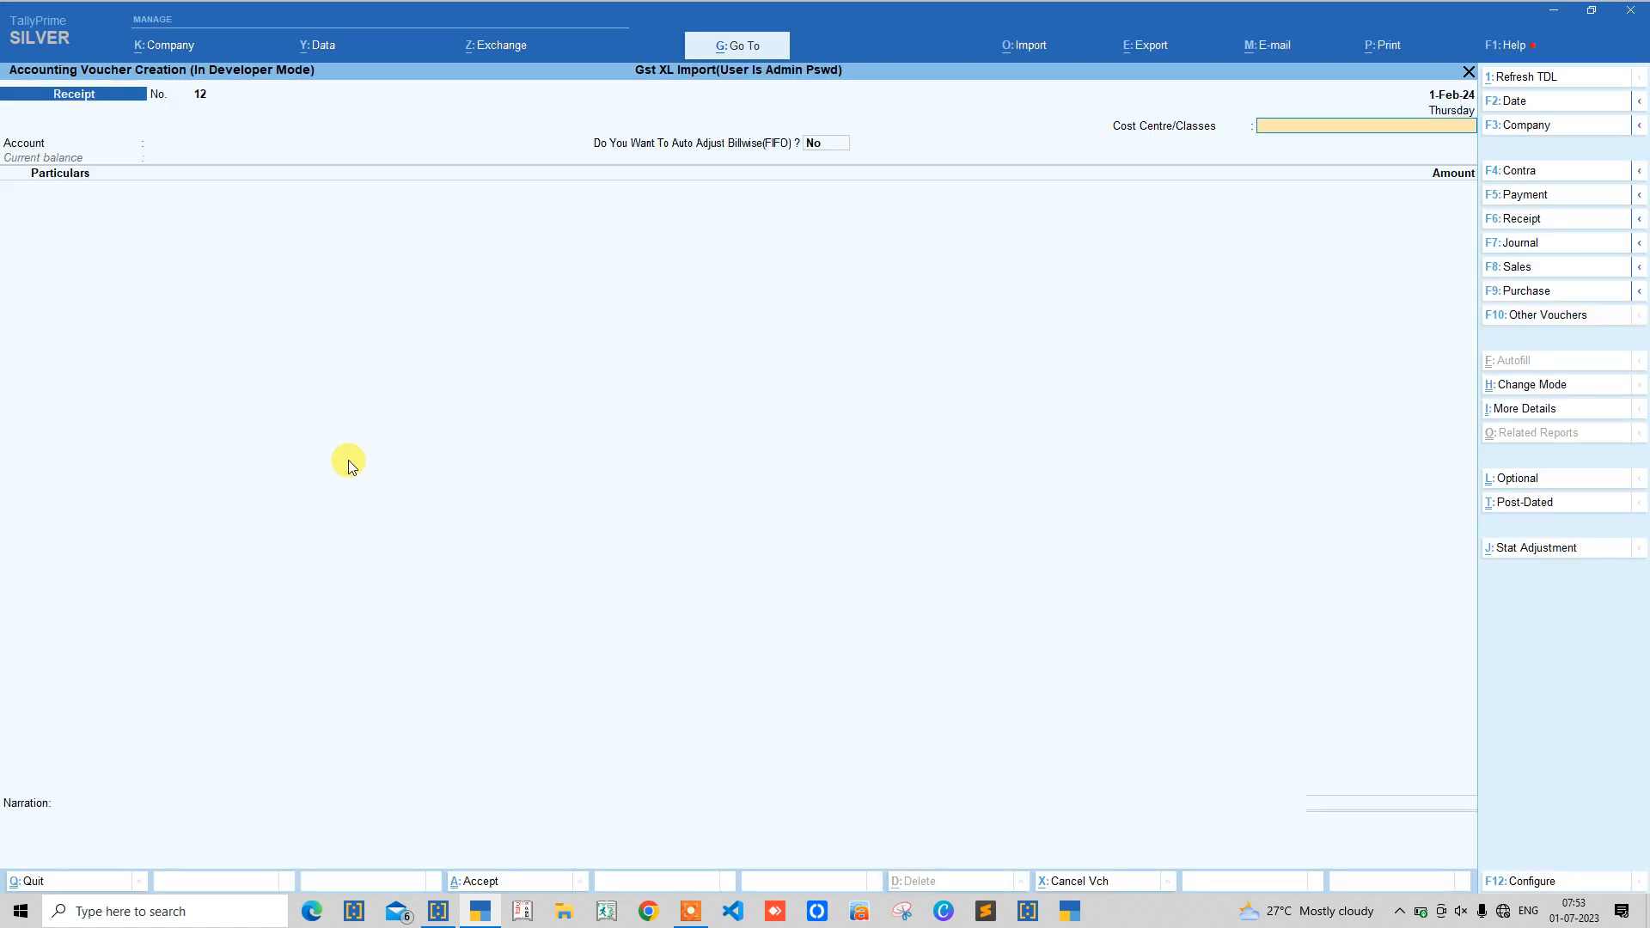
{"action": "key", "text": "BackSpace"}
{"action": "key", "text": "Down"}
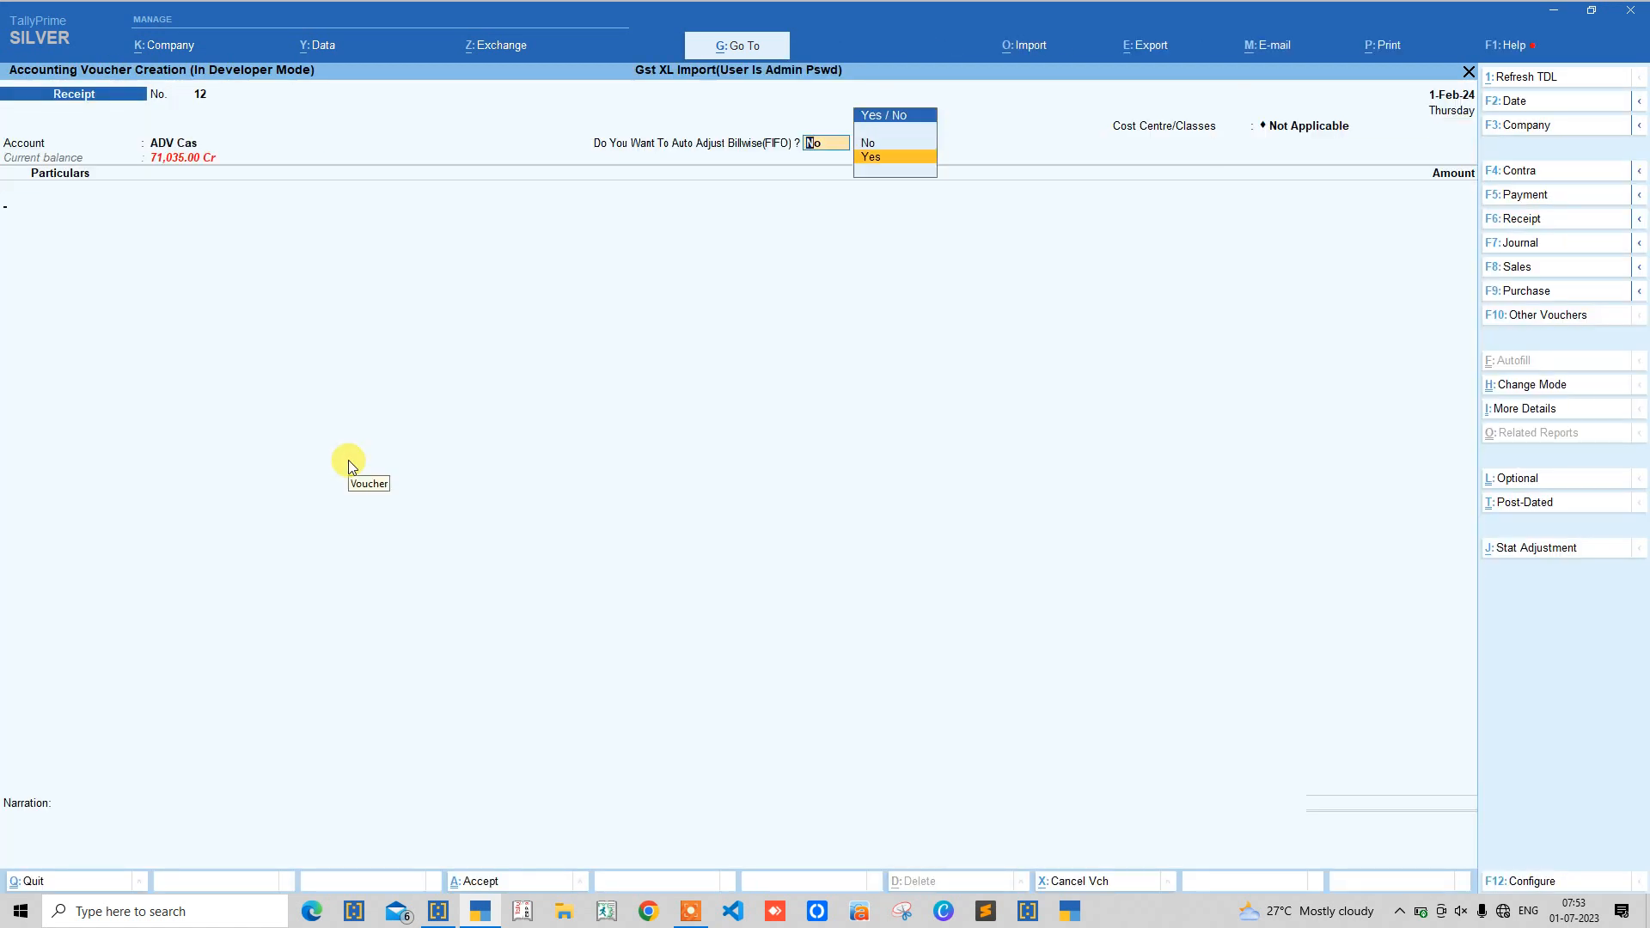
{"action": "key", "text": "Return"}
{"action": "type", "text": "Akt"}
{"action": "key", "text": "Return"}
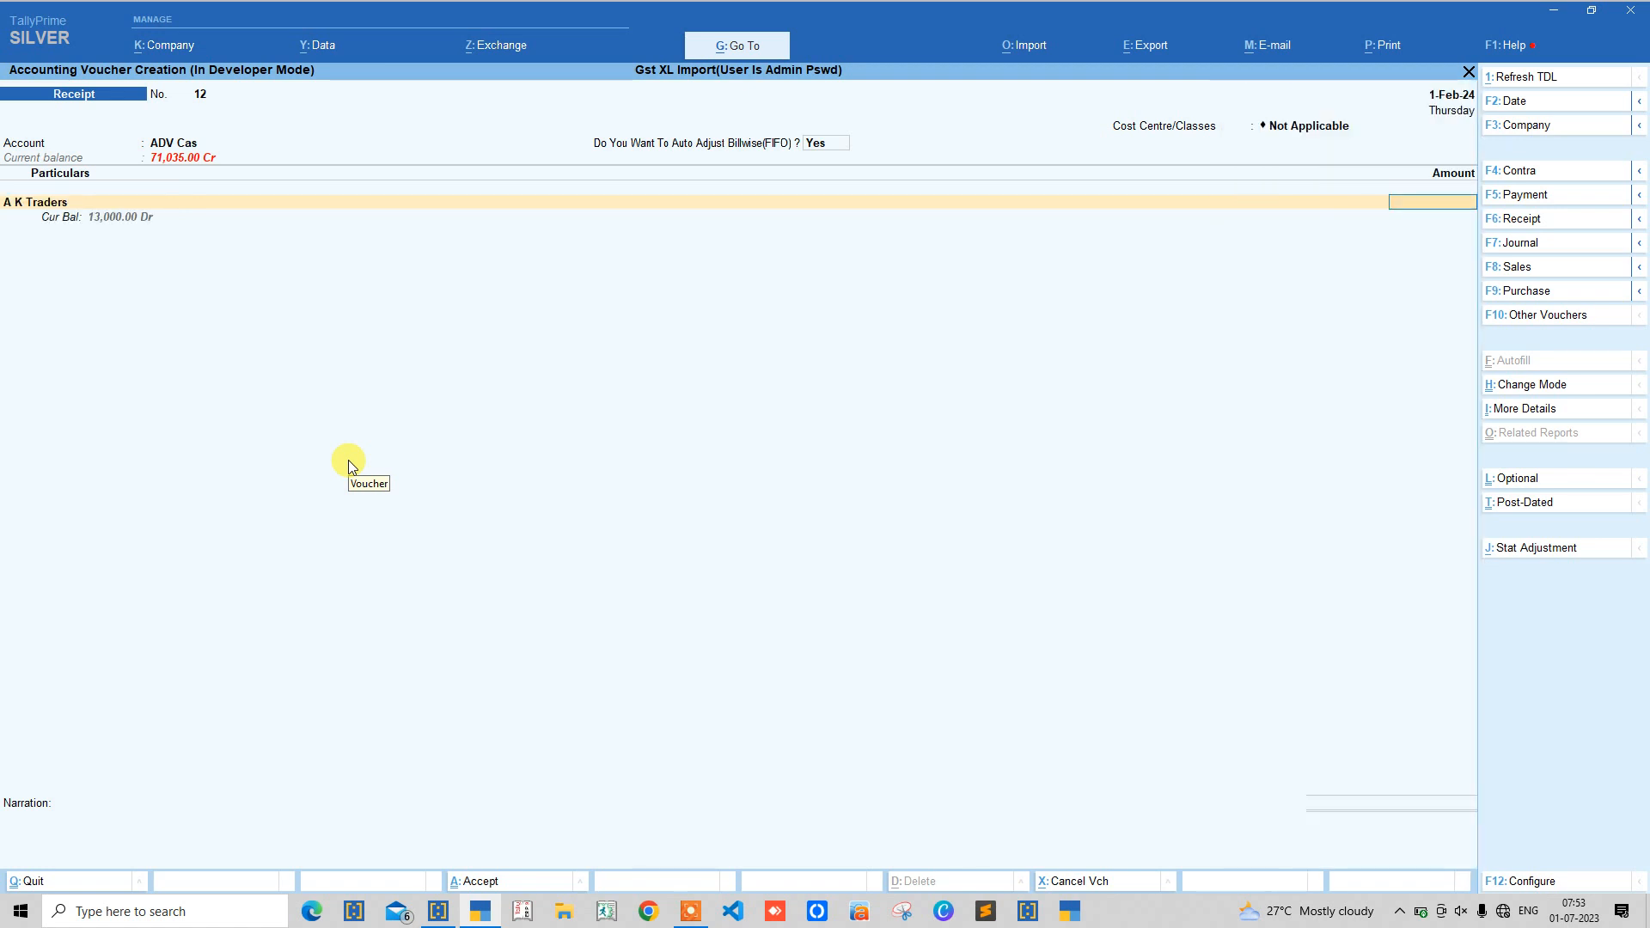
Step: Enter 2,500 as the A K Traders receipt amount, review the FIFO bill-wise details, and abandon the voucher
{"action": "type", "text": "2,500"}
{"action": "key", "text": "Return"}
{"action": "key", "text": "Return"}
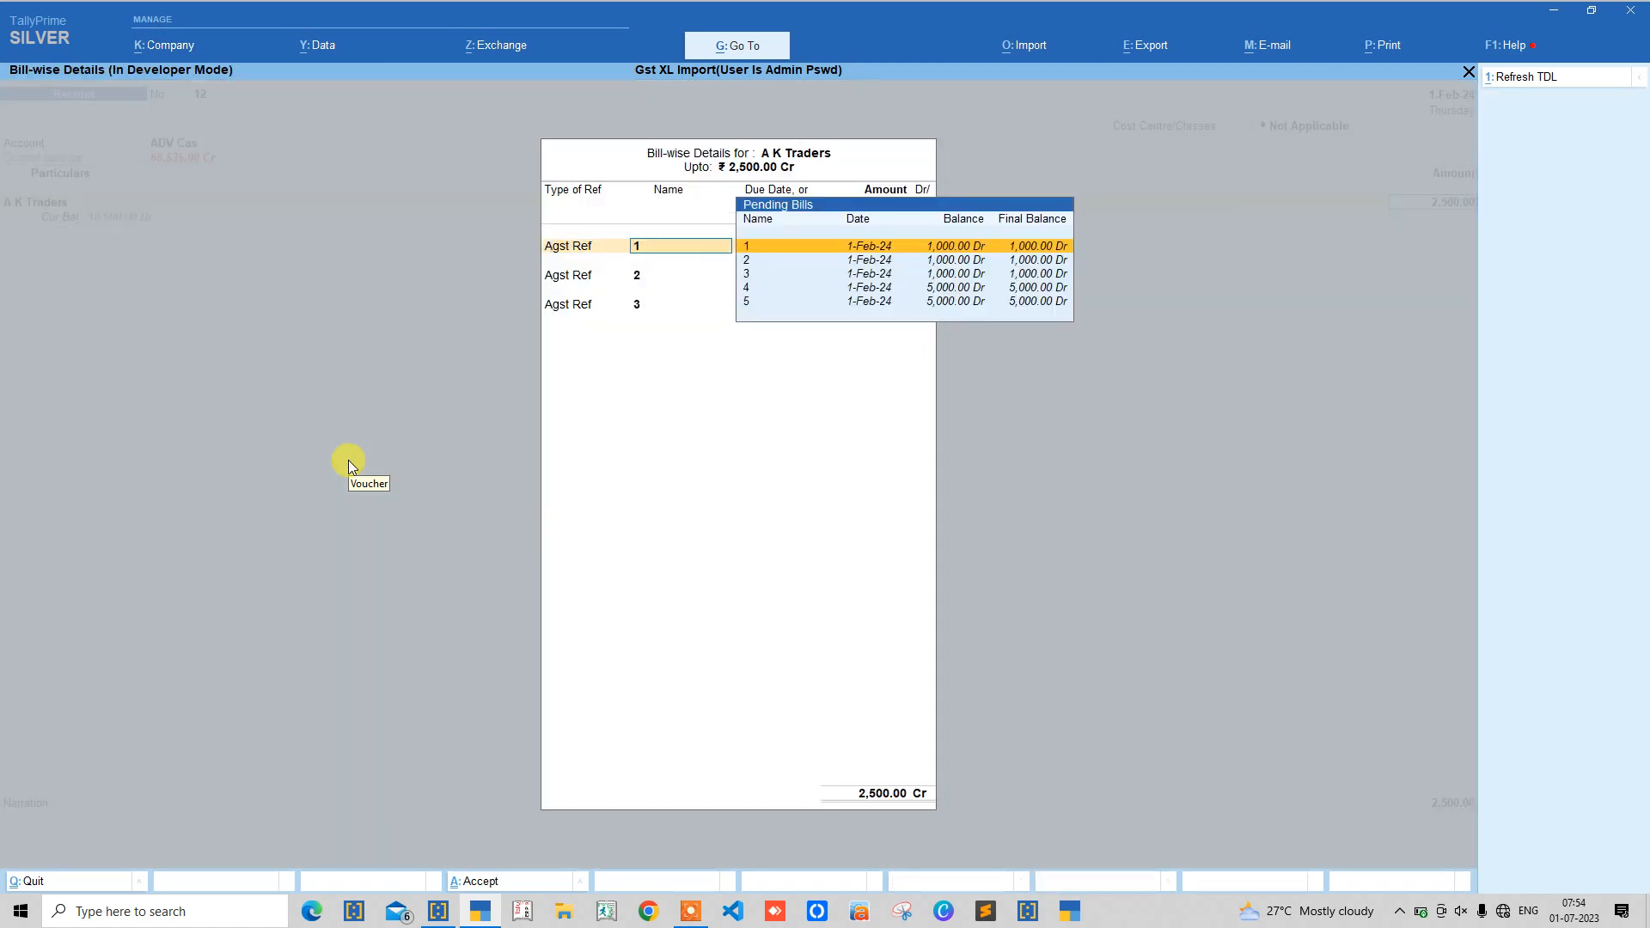
{"action": "key", "text": "Return"}
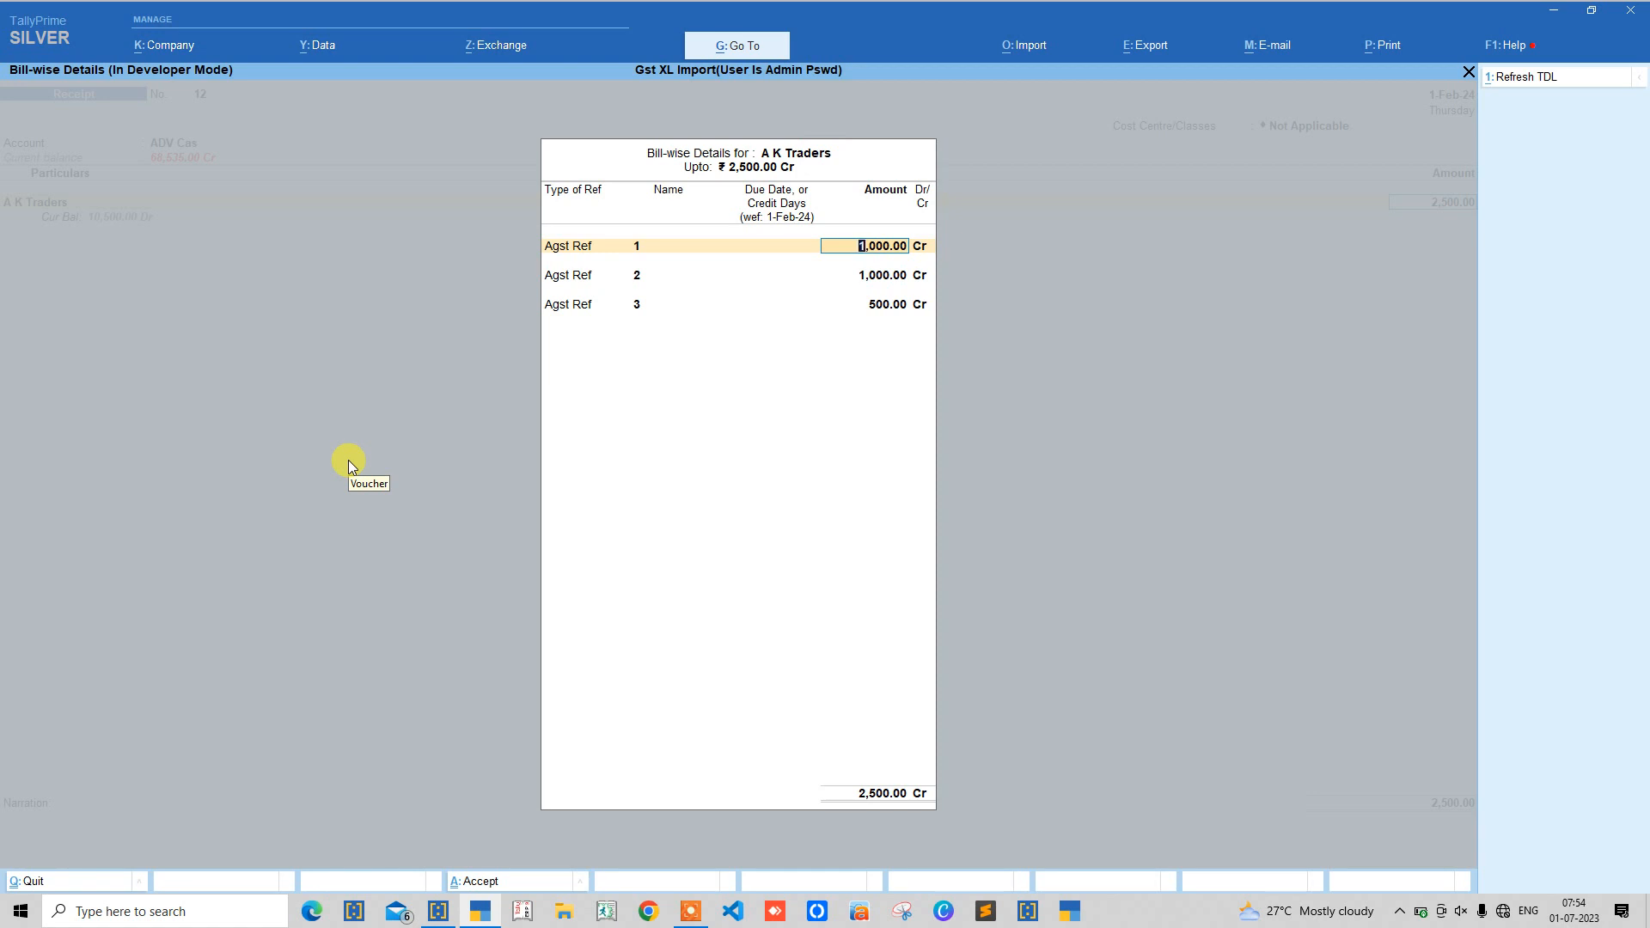
{"action": "key", "text": "Escape"}
{"action": "key", "text": "Escape"}
{"action": "key", "text": "Return"}
{"action": "key", "text": "Escape"}
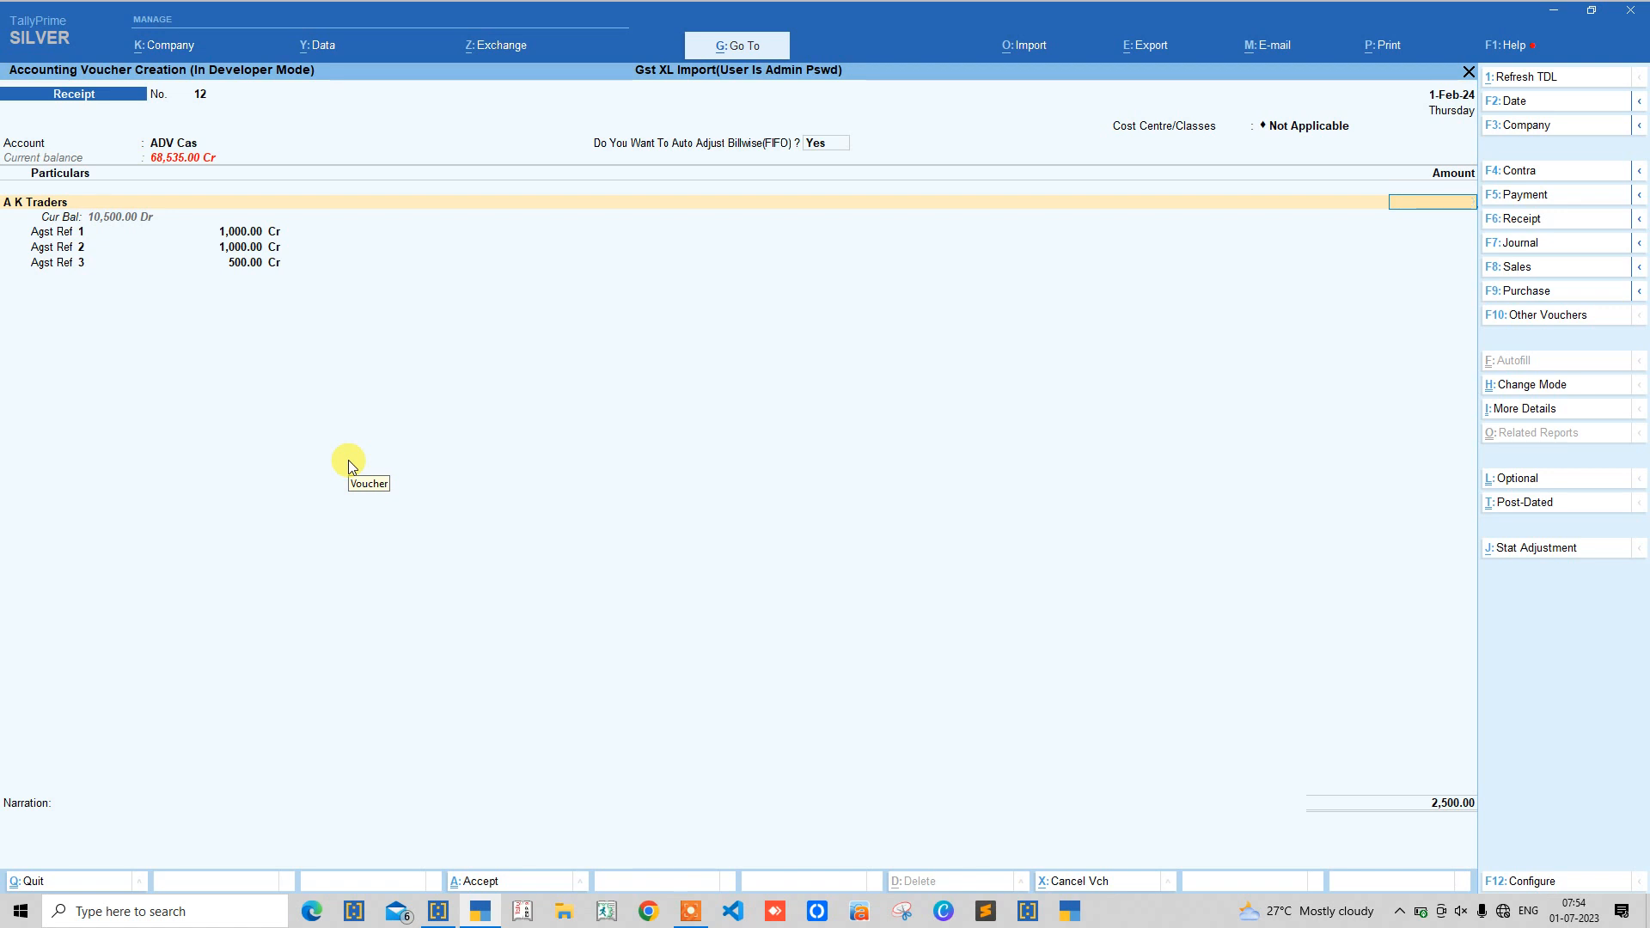
{"action": "key", "text": "Return"}
Step: Set automatic FIFO bill-wise adjustment to Yes in a fresh receipt and select A K Traders as the ledger
{"action": "key", "text": "Return"}
{"action": "key", "text": "Return"}
{"action": "key", "text": "Return"}
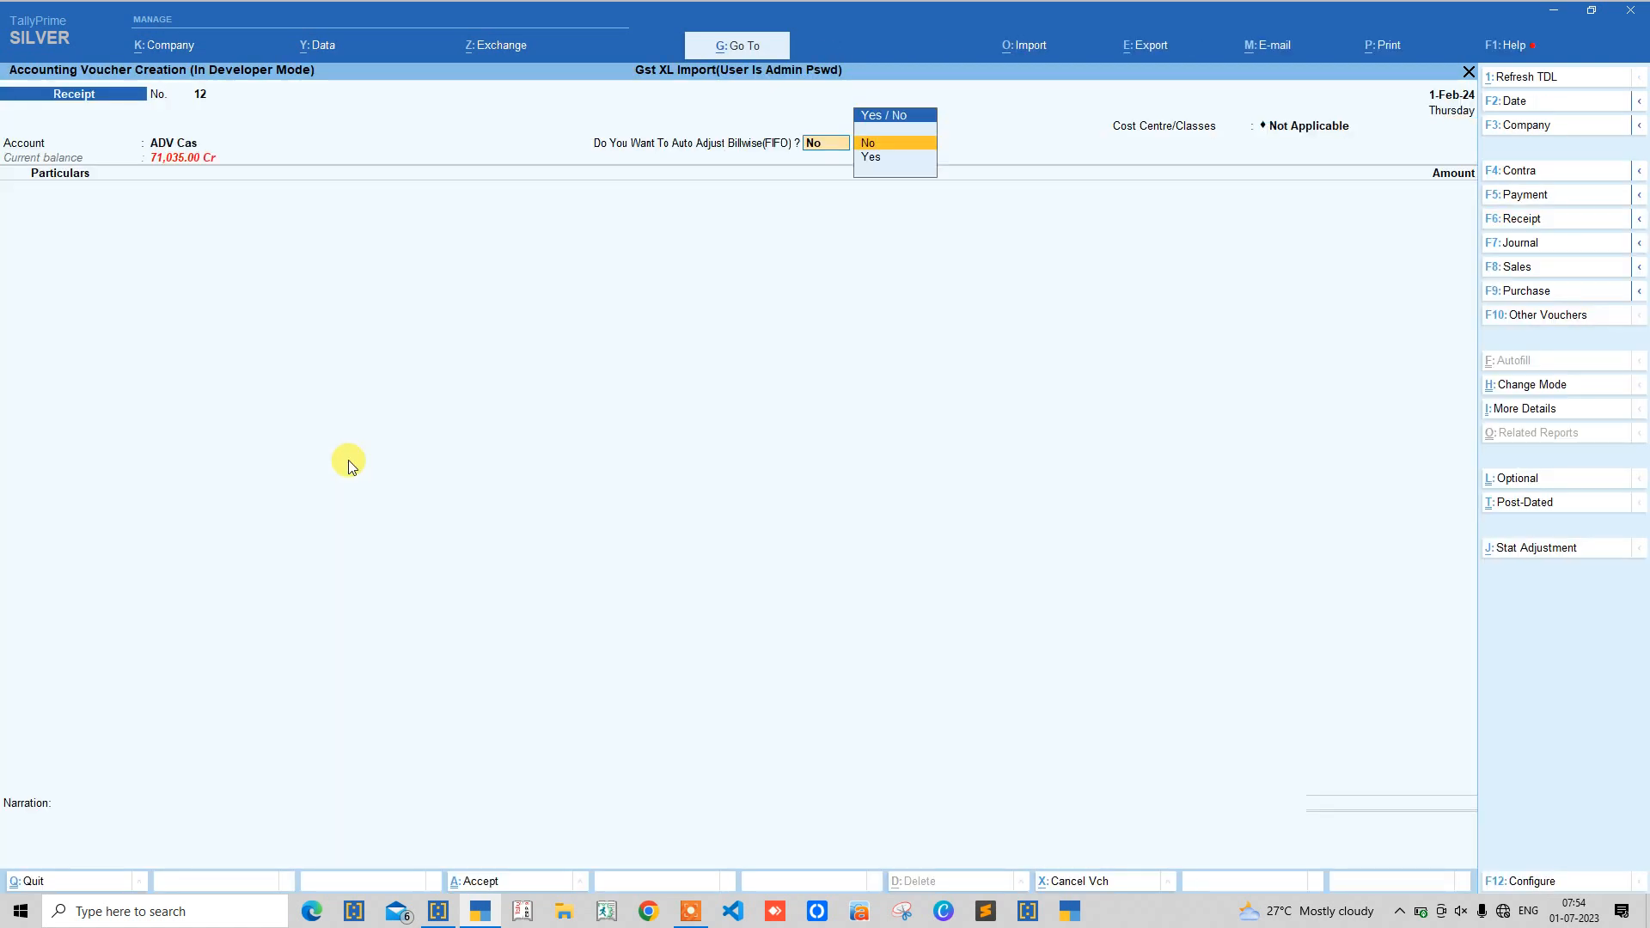
{"action": "key", "text": "Down"}
{"action": "key", "text": "Return"}
{"action": "type", "text": "Ak"}
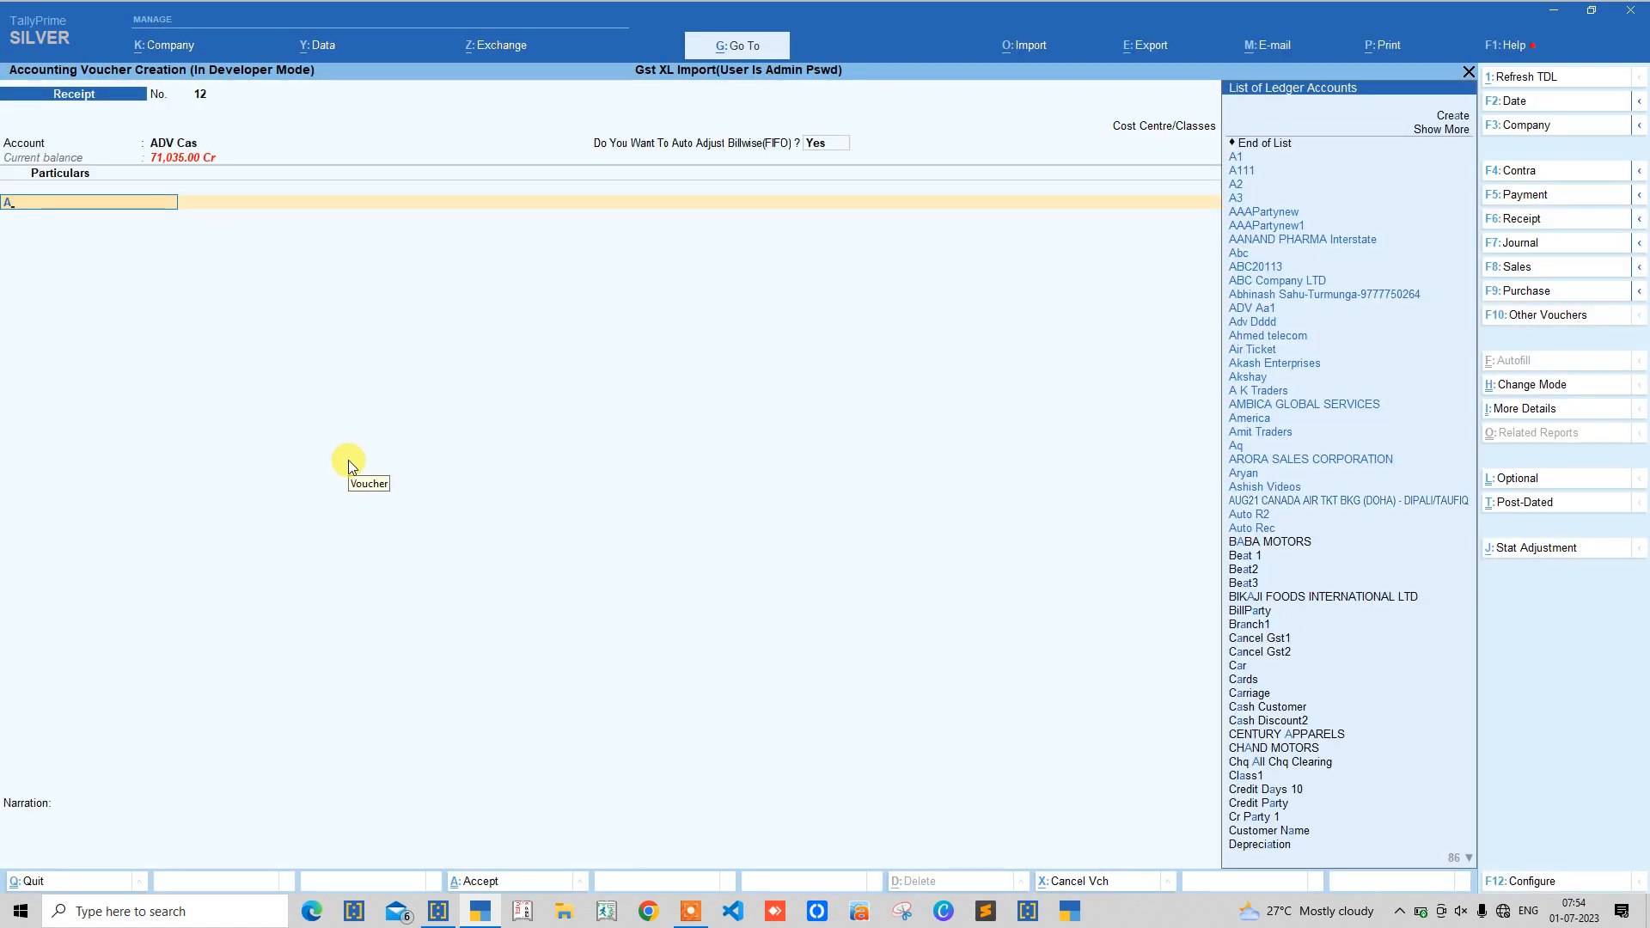
{"action": "key", "text": "Down"}
{"action": "key", "text": "Down"}
{"action": "key", "text": "Return"}
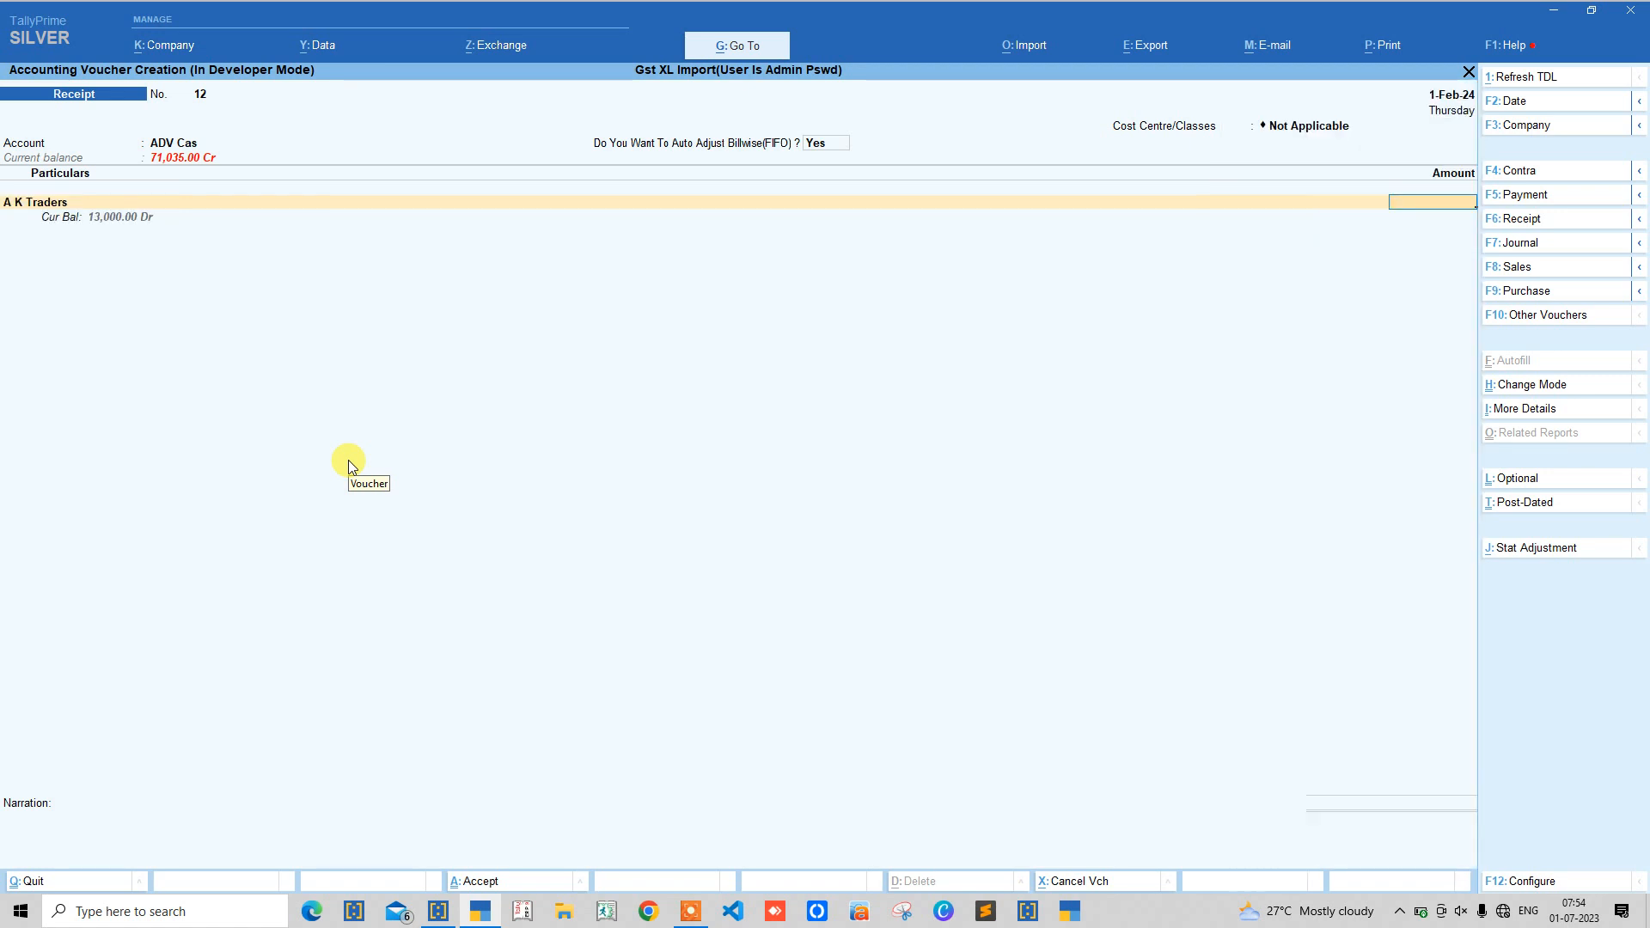
Step: Enter 12,000 as the receipt amount, accept the automatic bill-wise allocations, and save the receipt
{"action": "type", "text": "12,000"}
{"action": "key", "text": "Return"}
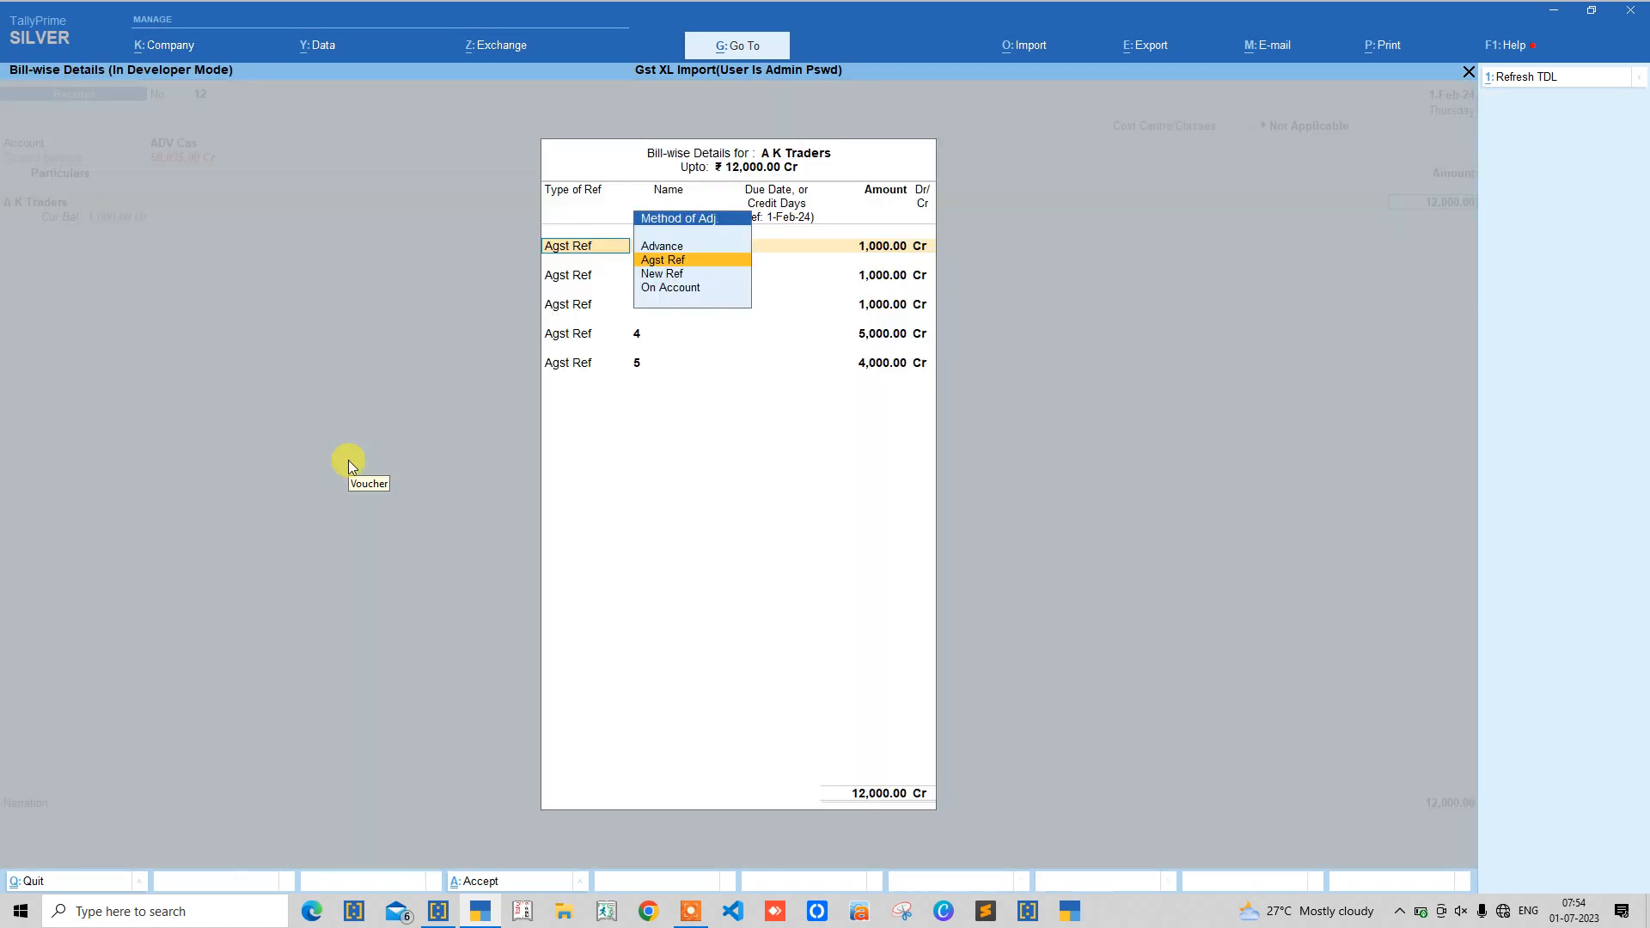
{"action": "key", "text": "Return"}
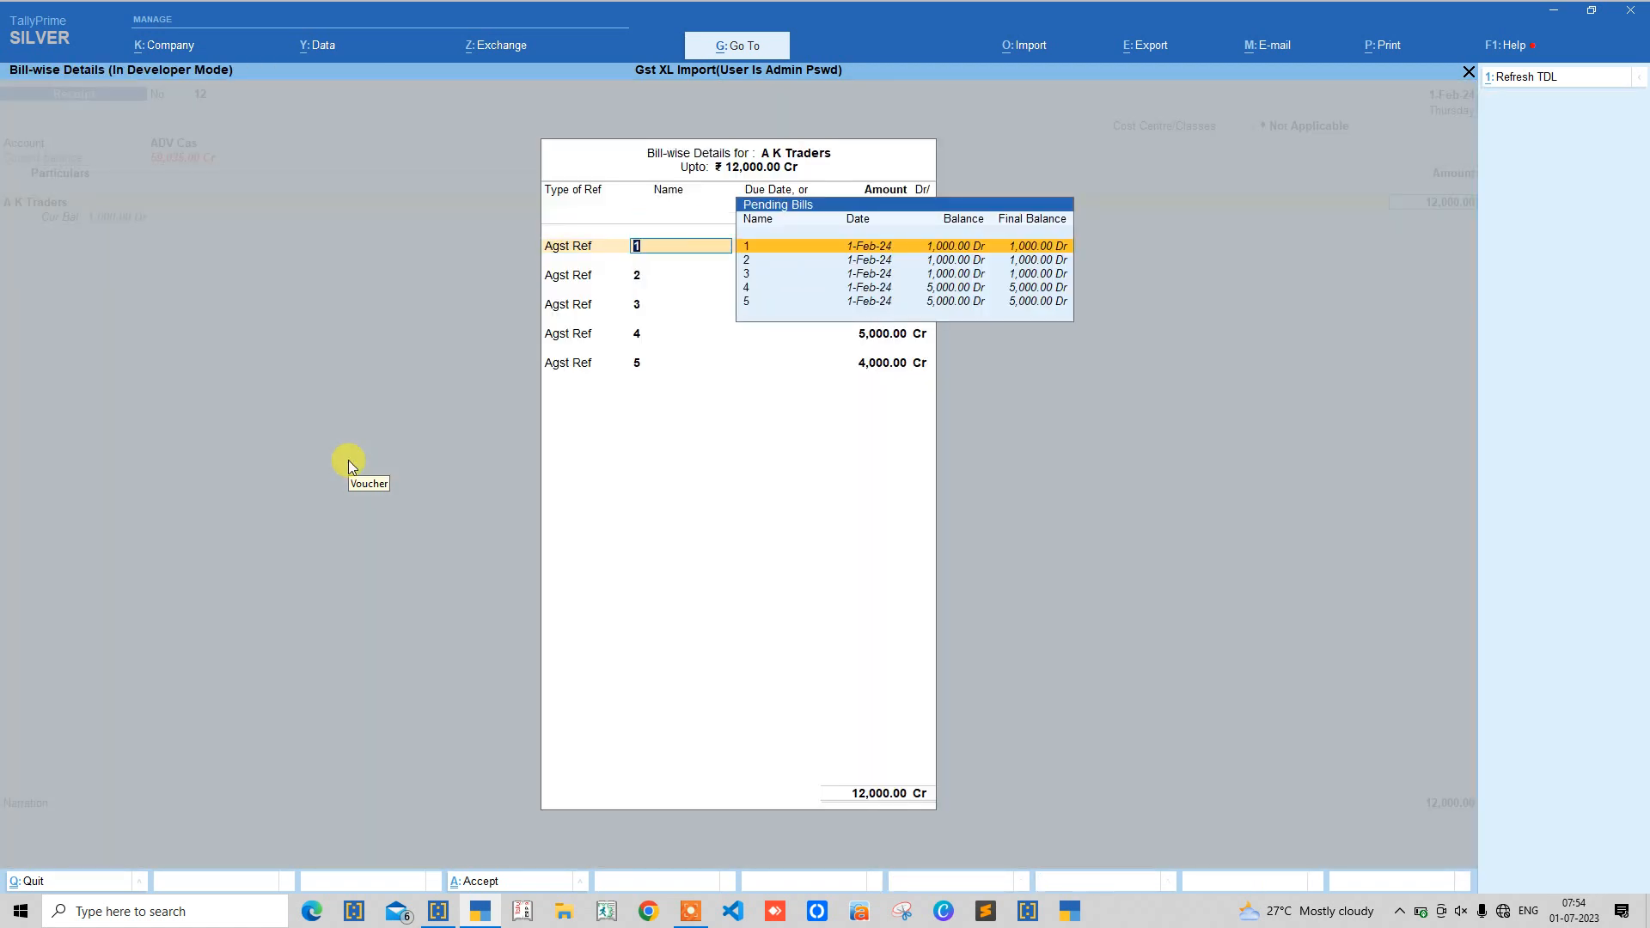
{"action": "key", "text": "ctrl+a"}
{"action": "key", "text": "ctrl+a"}
{"action": "key", "text": "Escape"}
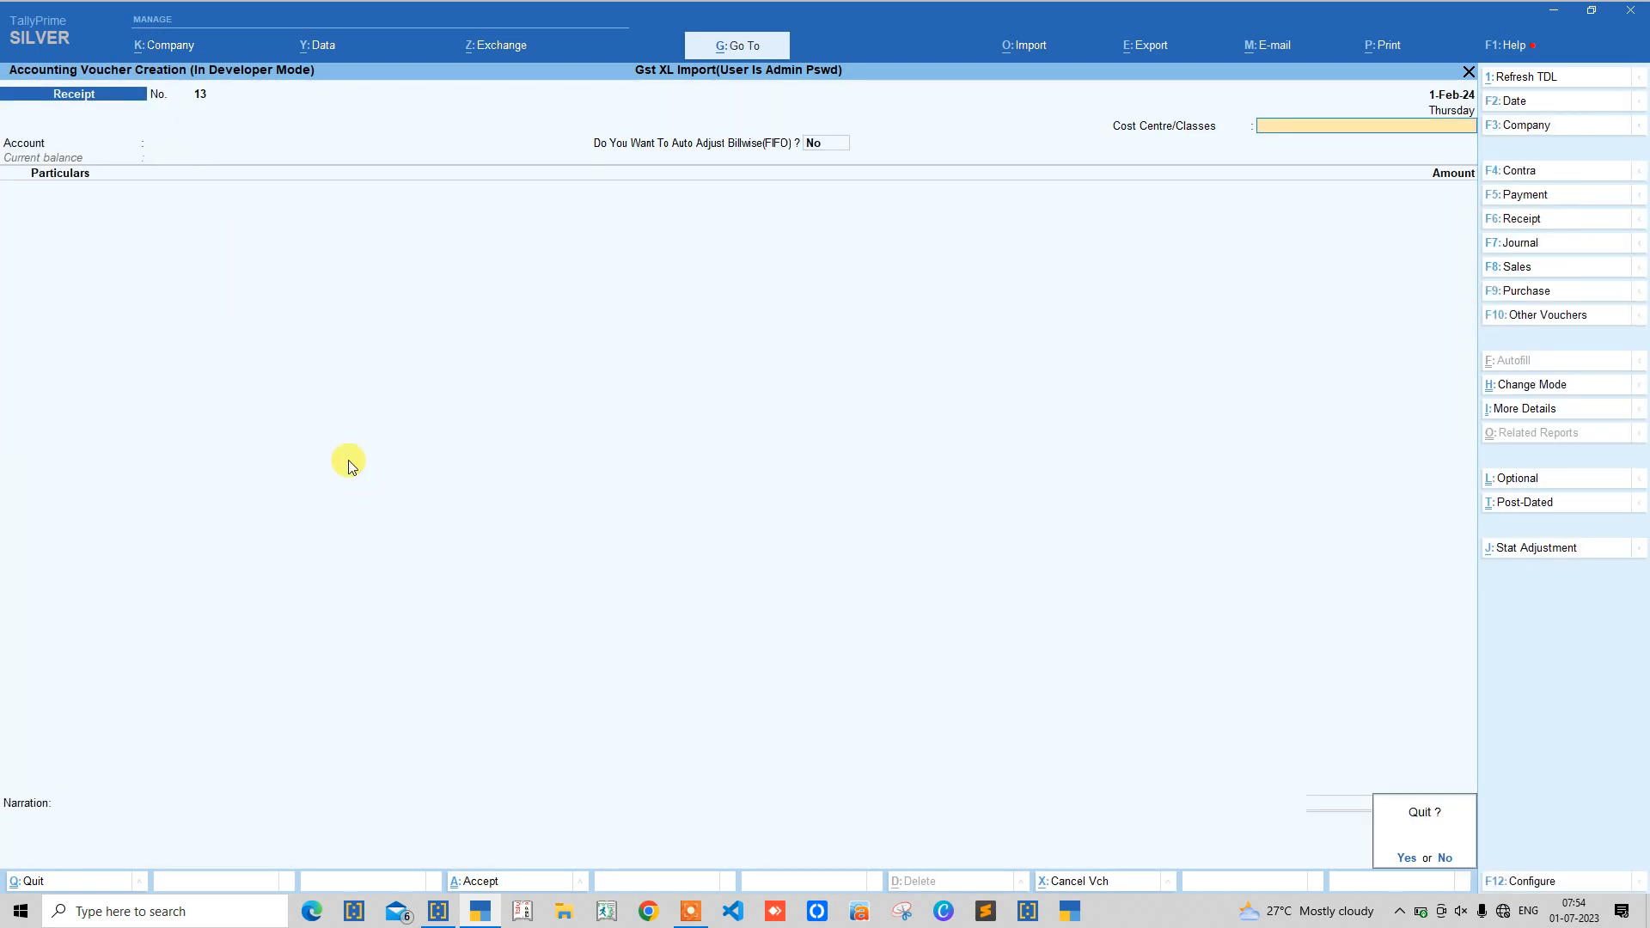
{"action": "key", "text": "Return"}
{"action": "key", "text": "Escape"}
{"action": "key", "text": "Escape"}
Step: Examine A K Traders' remaining outstanding bills in the Ledger Outstandings report with voucher details expanded
{"action": "type", "text": "ds"}
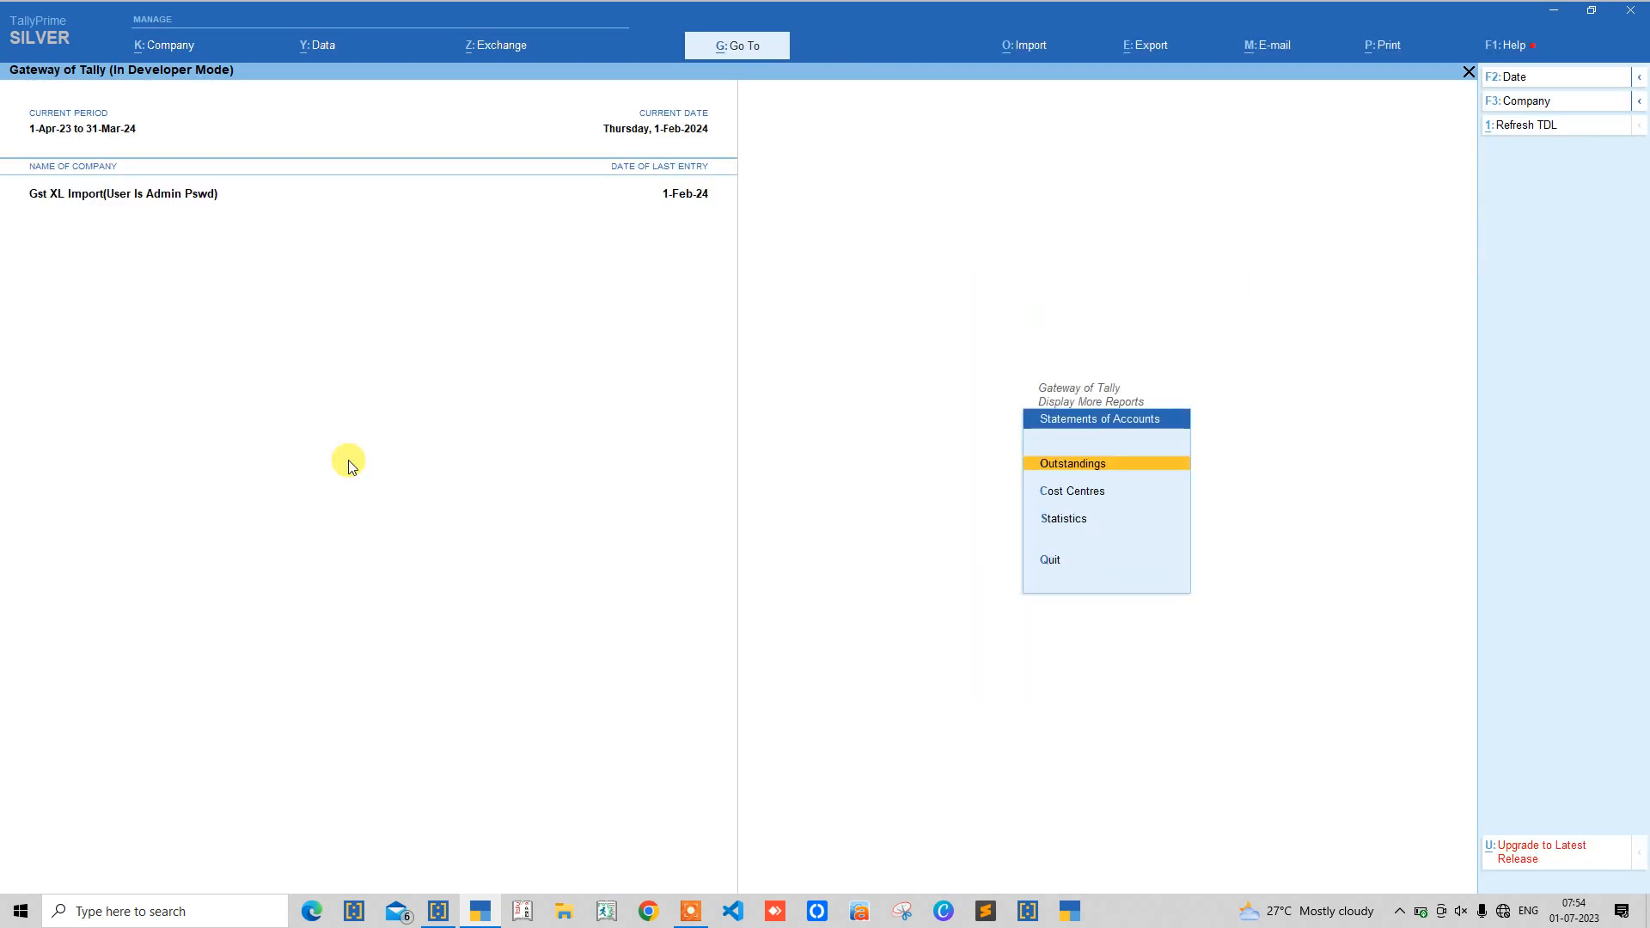
{"action": "type", "text": "olAk"}
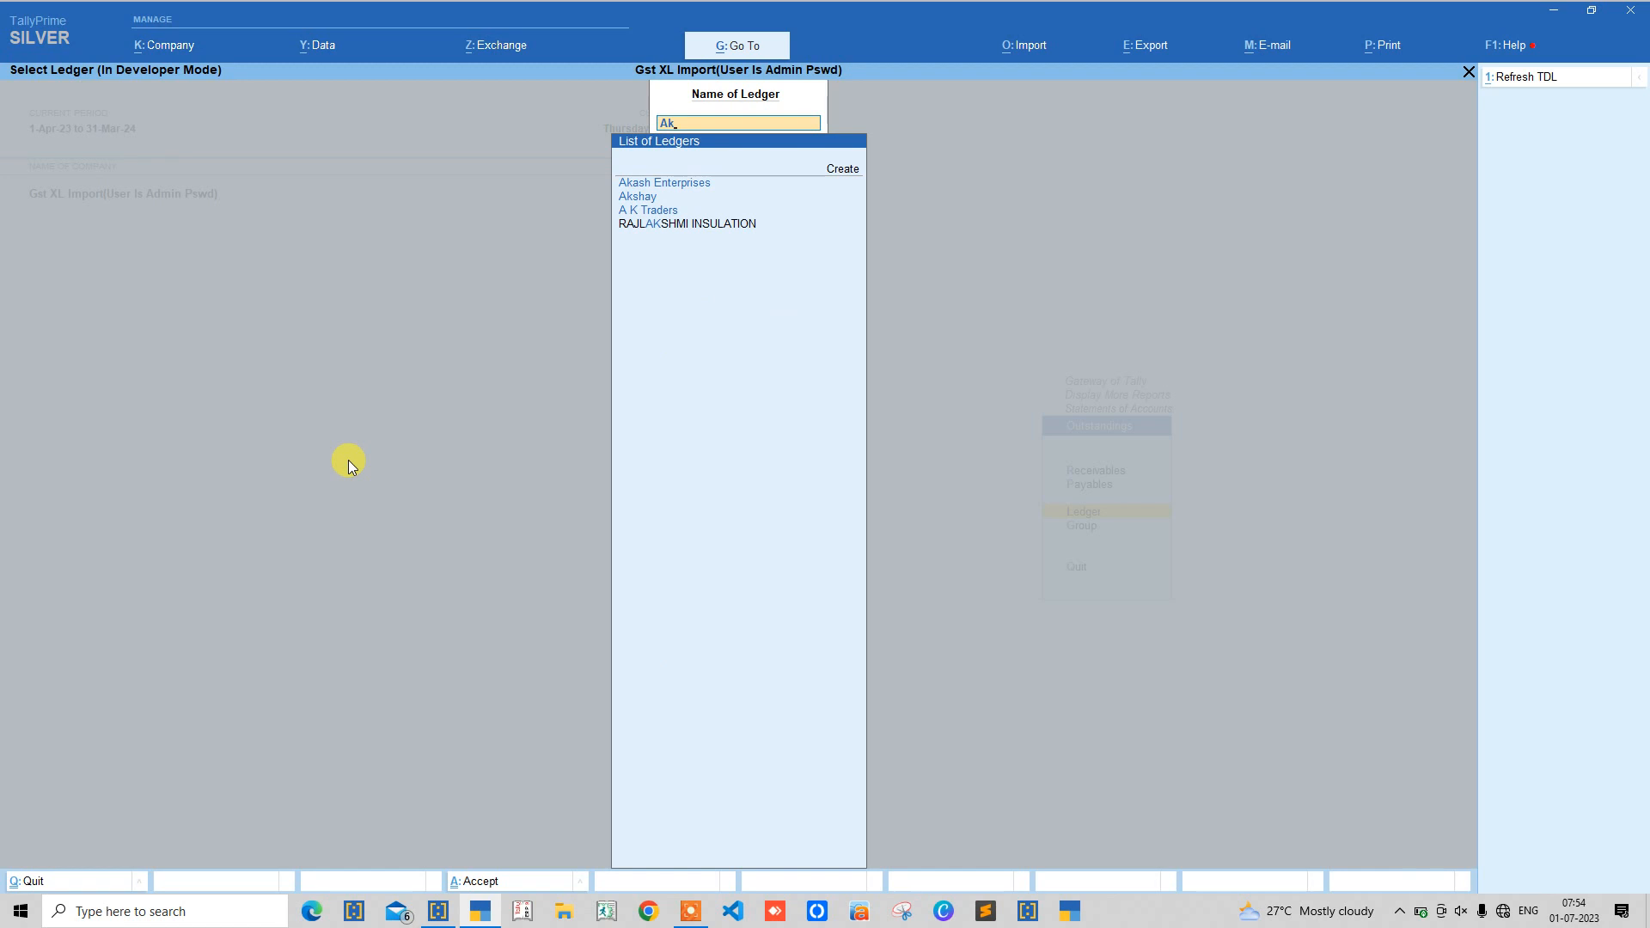
{"action": "key", "text": "Down"}
{"action": "key", "text": "Down"}
{"action": "key", "text": "Return"}
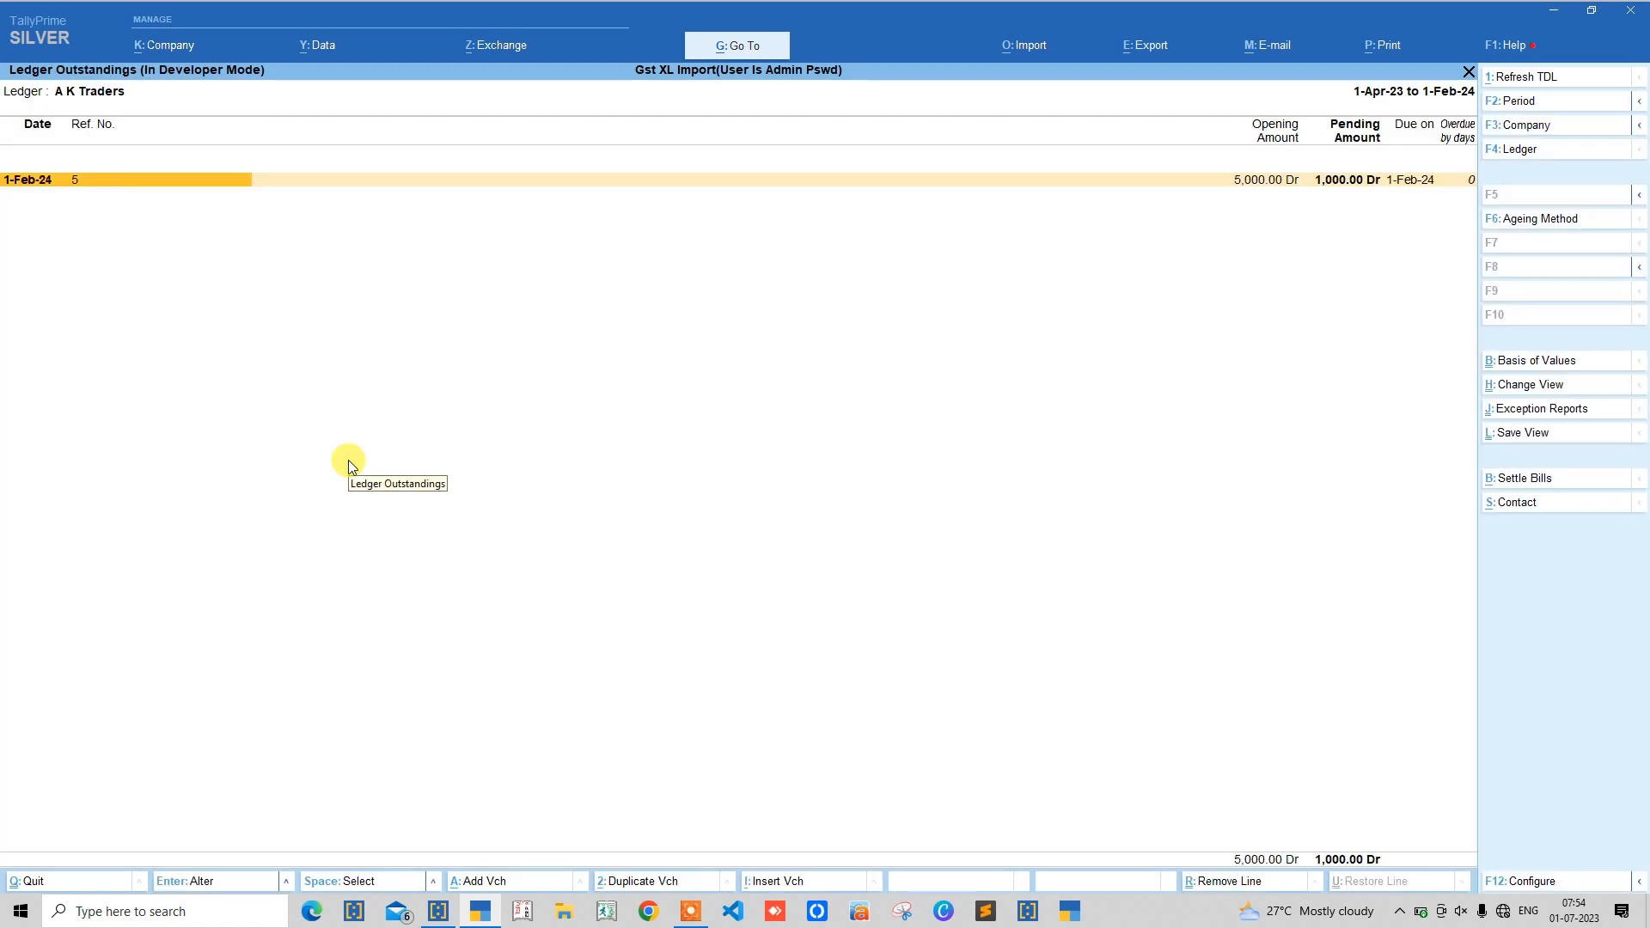
{"action": "key", "text": "alt+f5"}
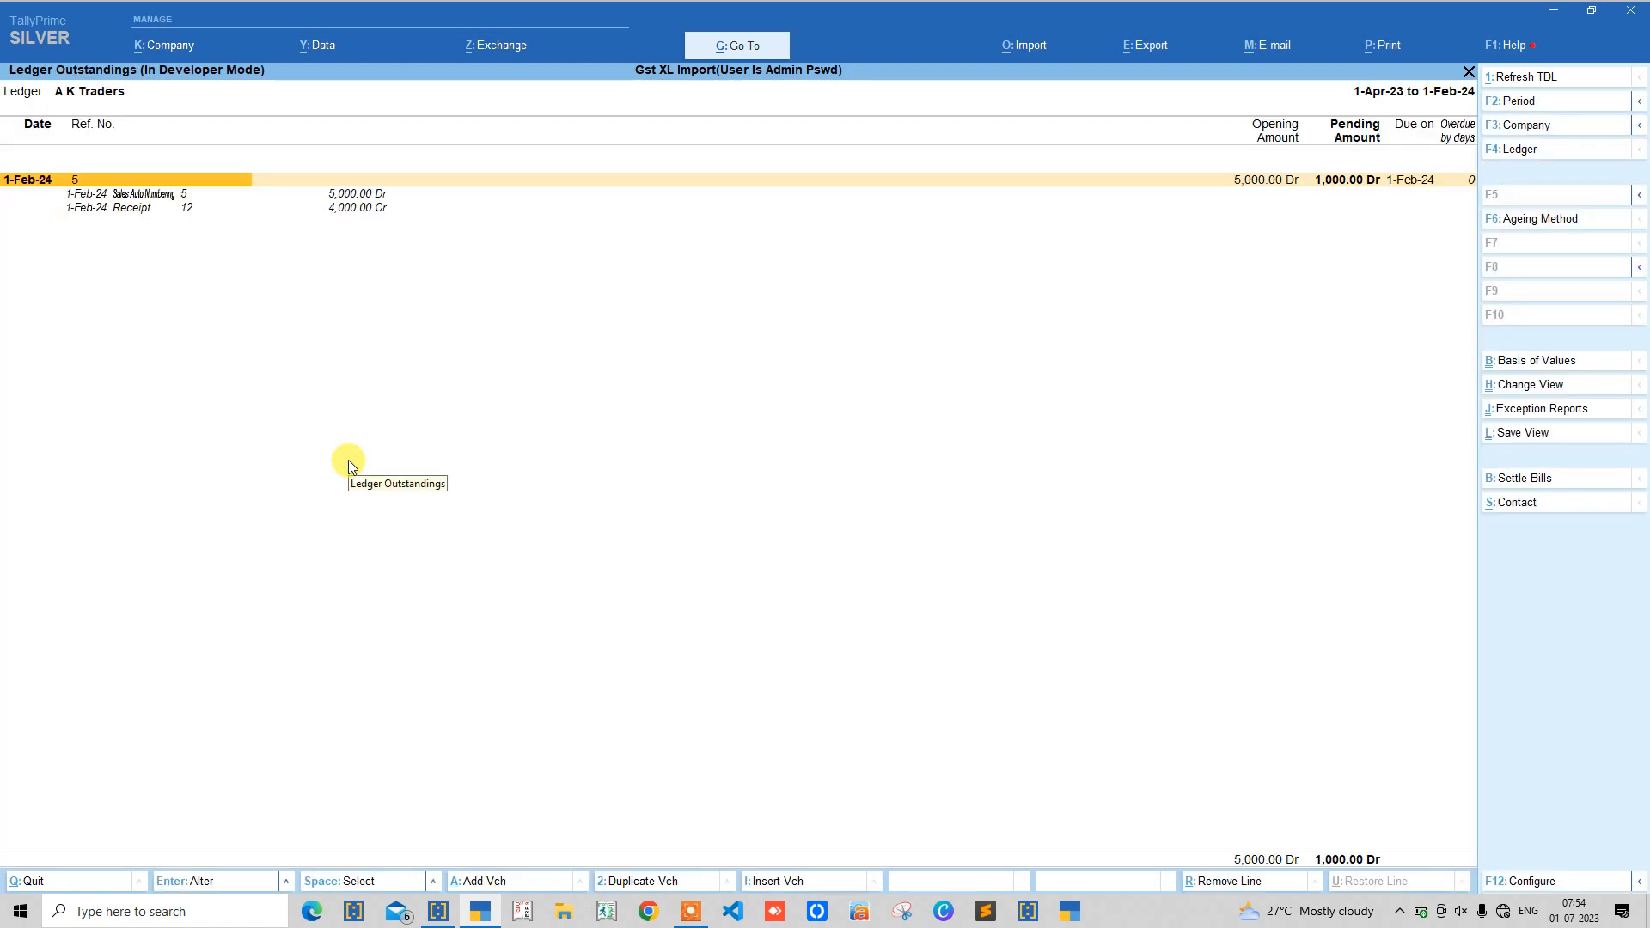
{"action": "key", "text": "Down"}
{"action": "key", "text": "Down"}
Step: Review the outstanding bills of SIYARAM SILK MILLS LTD. in the Ledger Outstandings report, and return to the Gateway of Tally
{"action": "key", "text": "Escape"}
{"action": "key", "text": "Escape"}
{"action": "key", "text": "Escape"}
{"action": "key", "text": "Escape"}
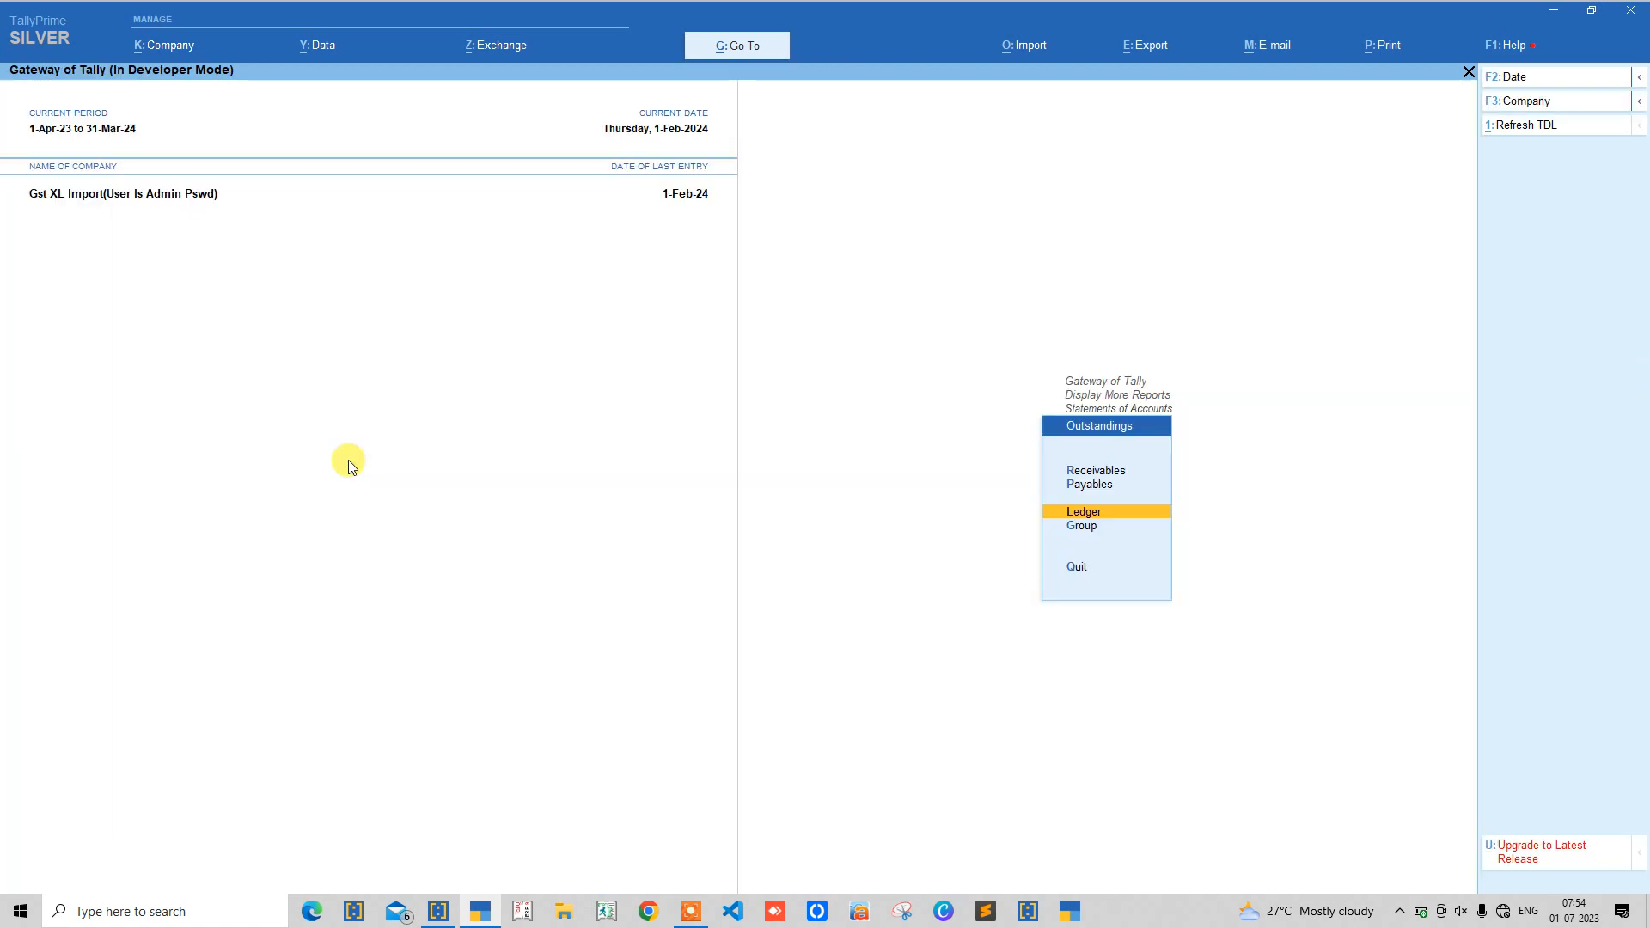
{"action": "type", "text": "sol"}
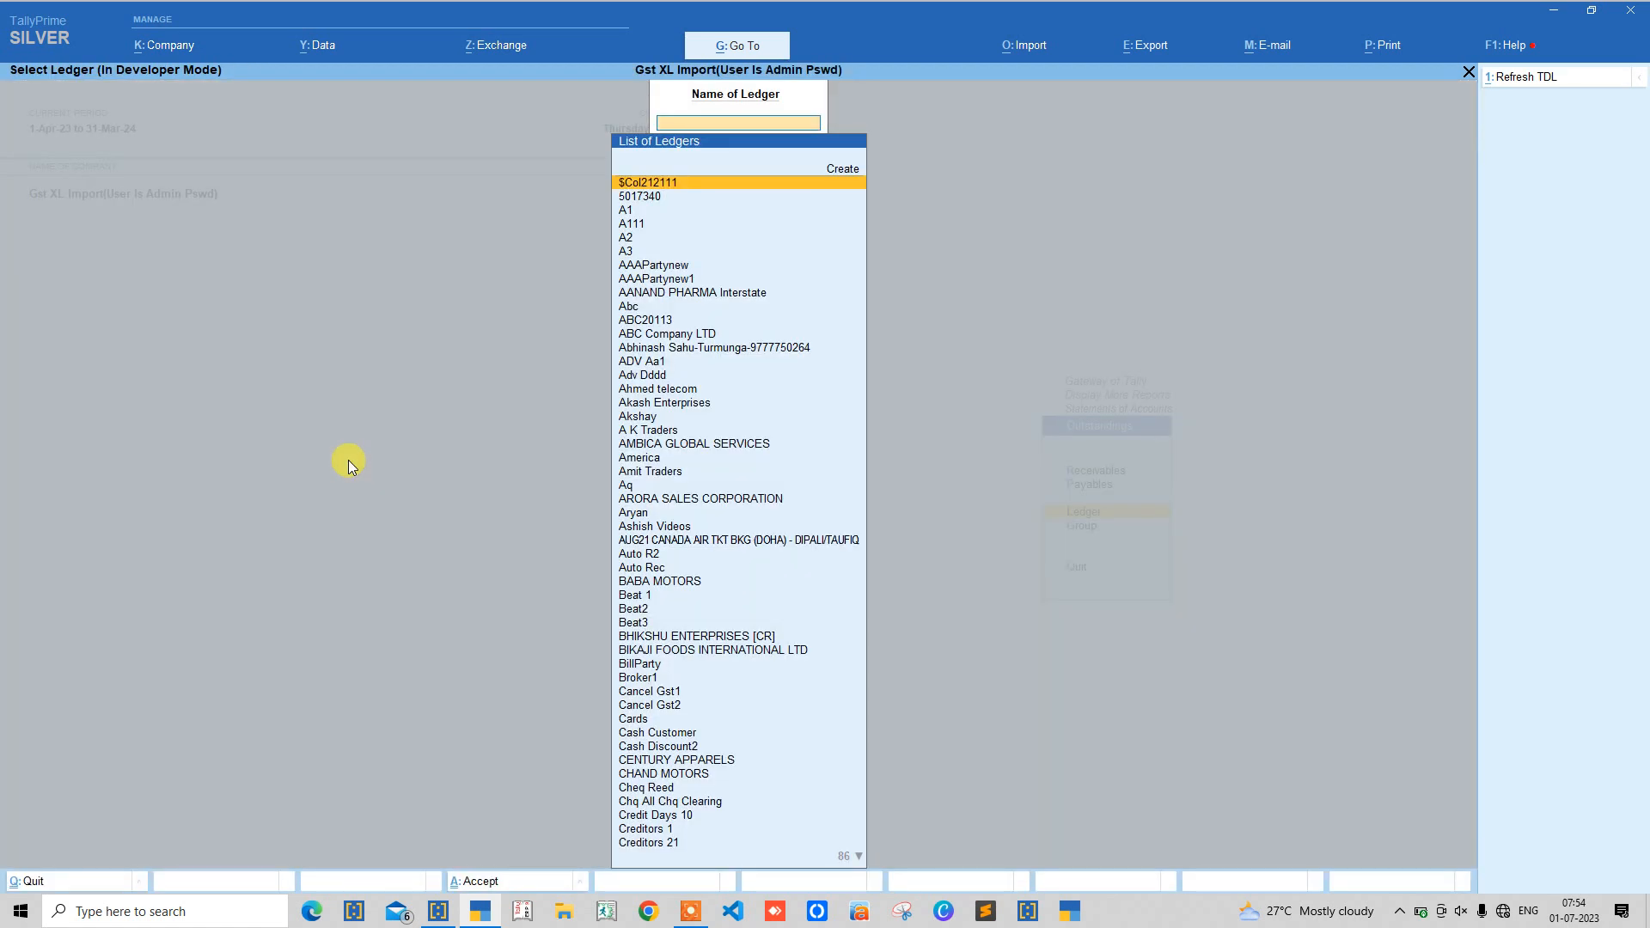
{"action": "type", "text": "si"}
{"action": "key", "text": "Return"}
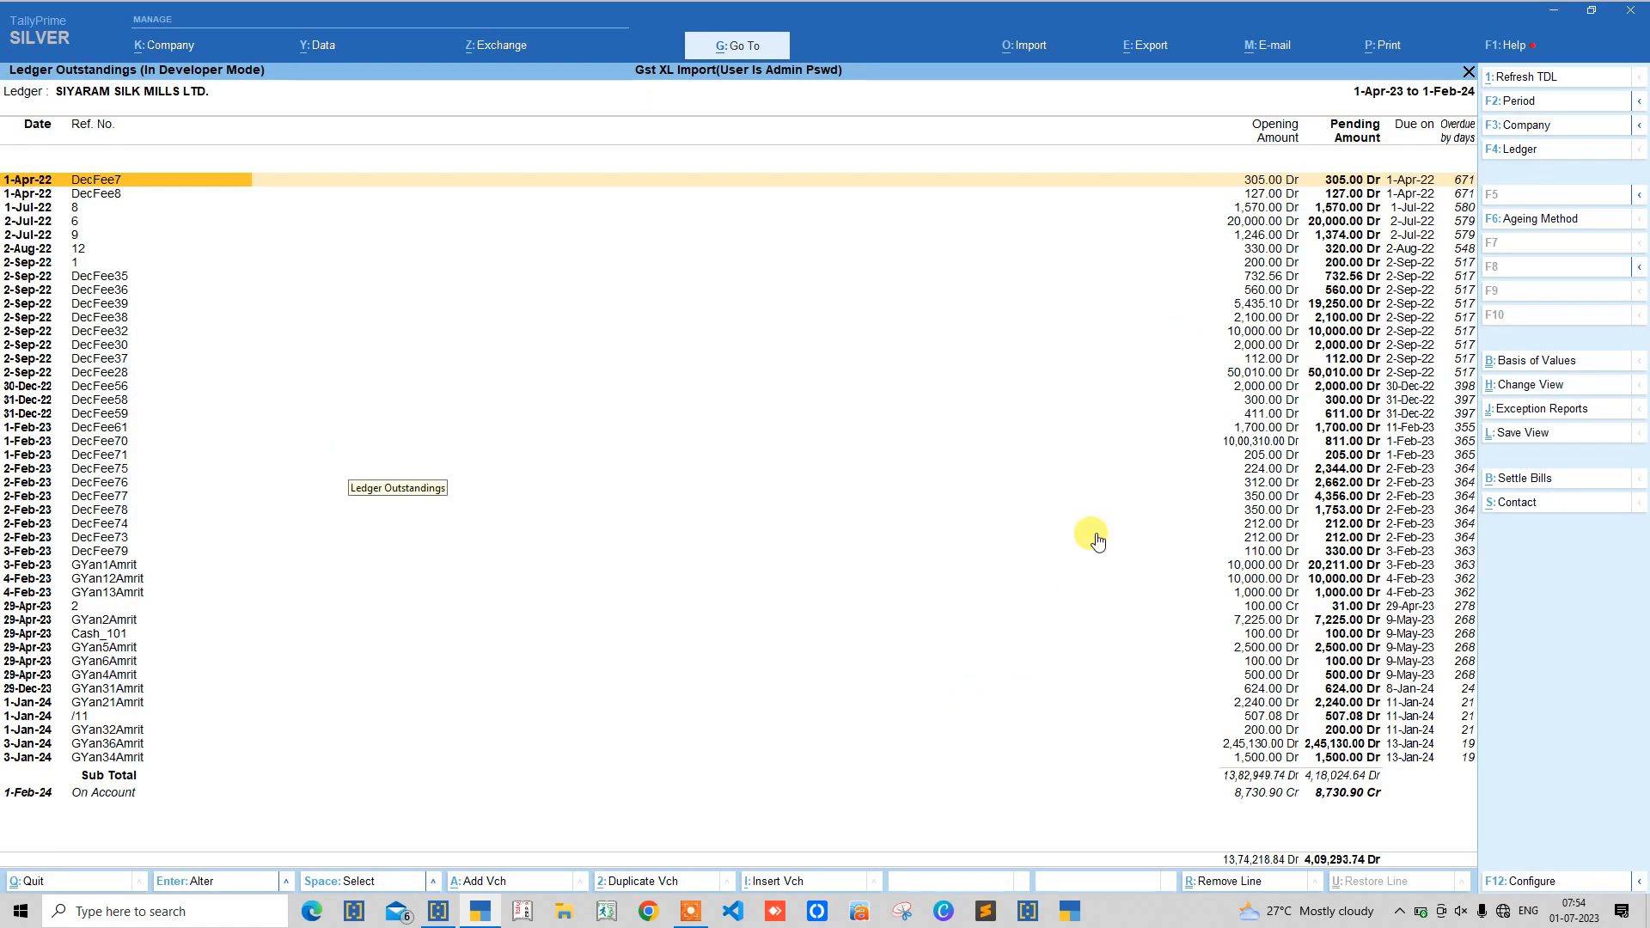
{"action": "key", "text": "Escape"}
{"action": "key", "text": "Escape"}
{"action": "key", "text": "Escape"}
{"action": "key", "text": "Escape"}
{"action": "key", "text": "Escape"}
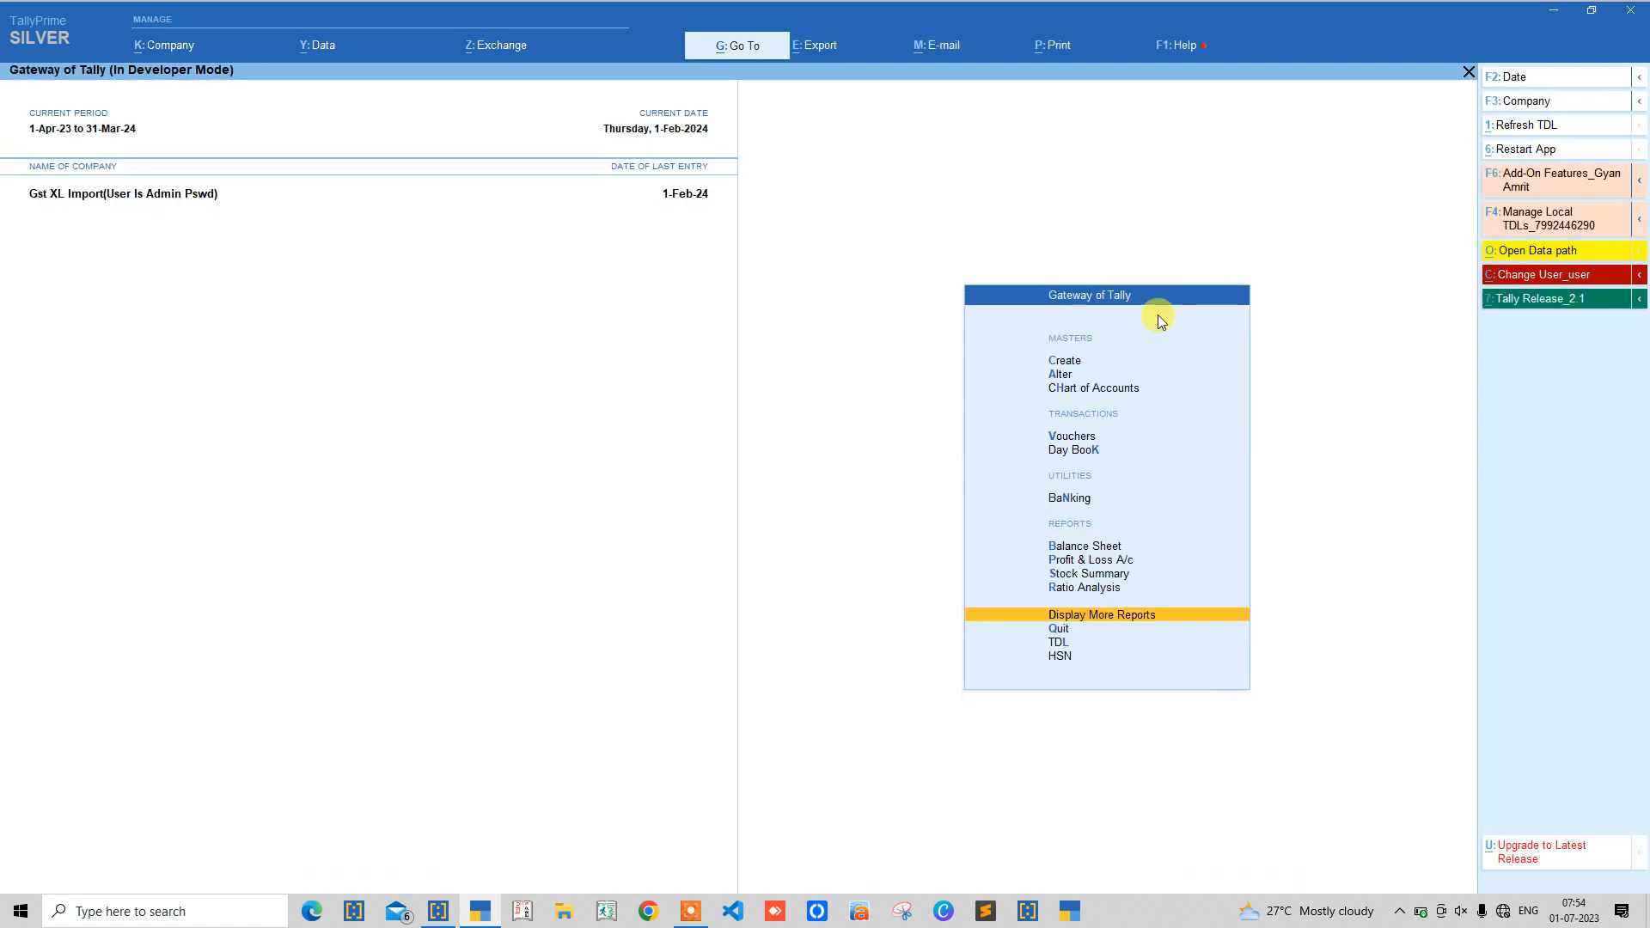
Step: Start a receipt in the ADV Cas account with automatic FIFO bill-wise adjustment set to Yes and SIYARAM SILK MILLS LTD. as the ledger
{"action": "key", "text": "v"}
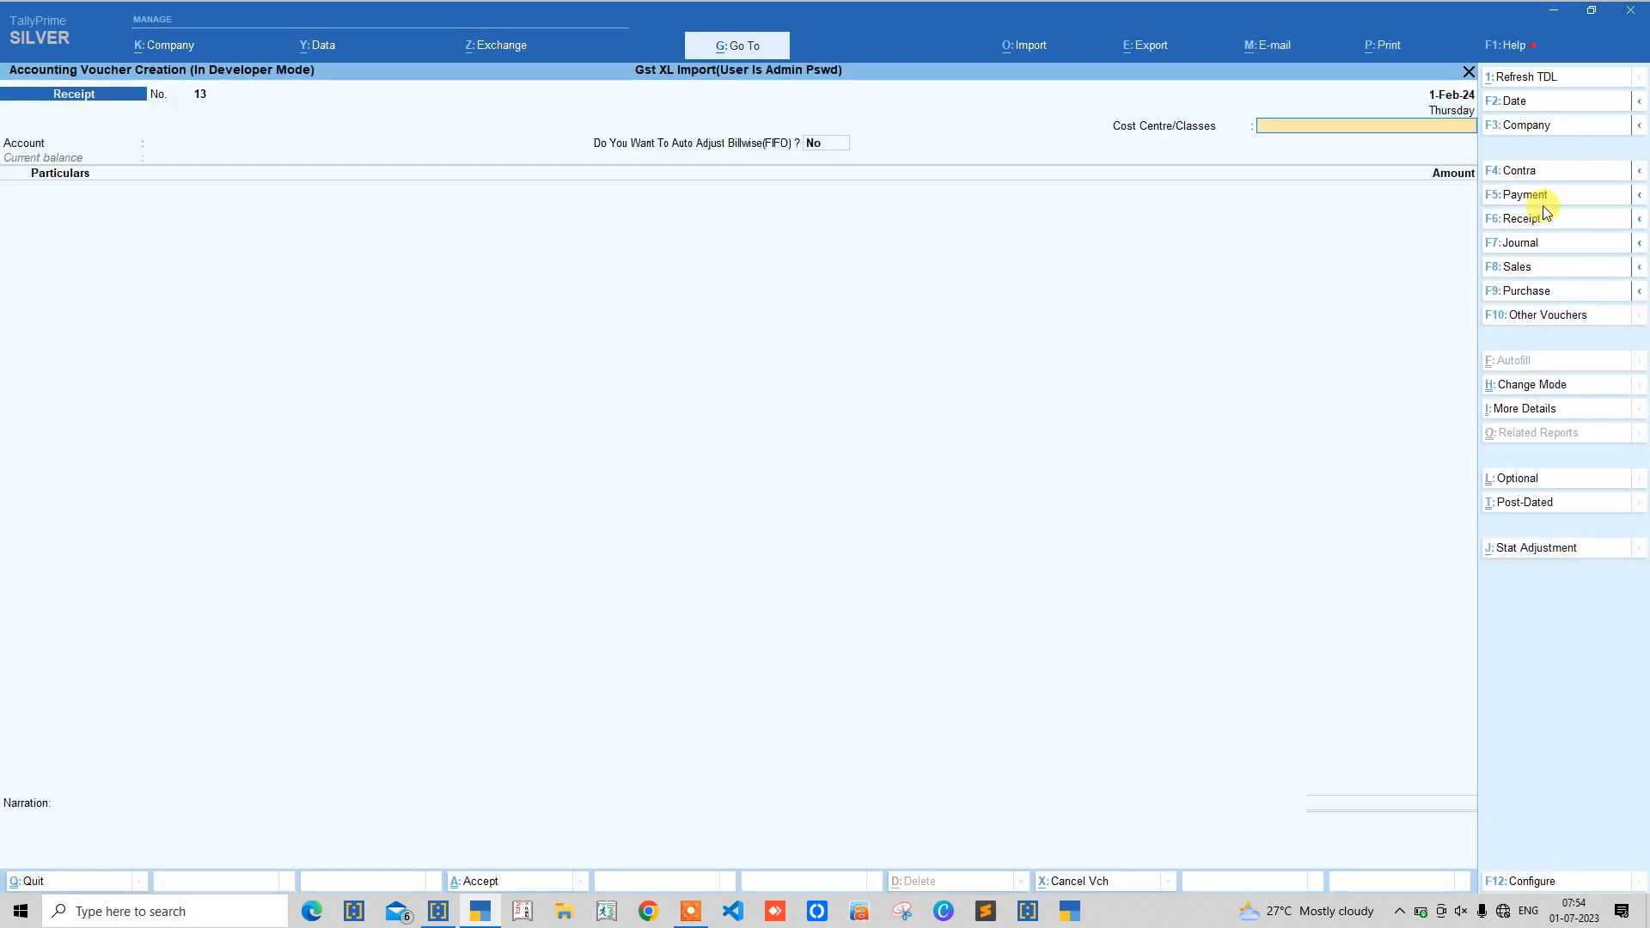
{"action": "key", "text": "Return"}
{"action": "key", "text": "Return"}
{"action": "key", "text": "BackSpace"}
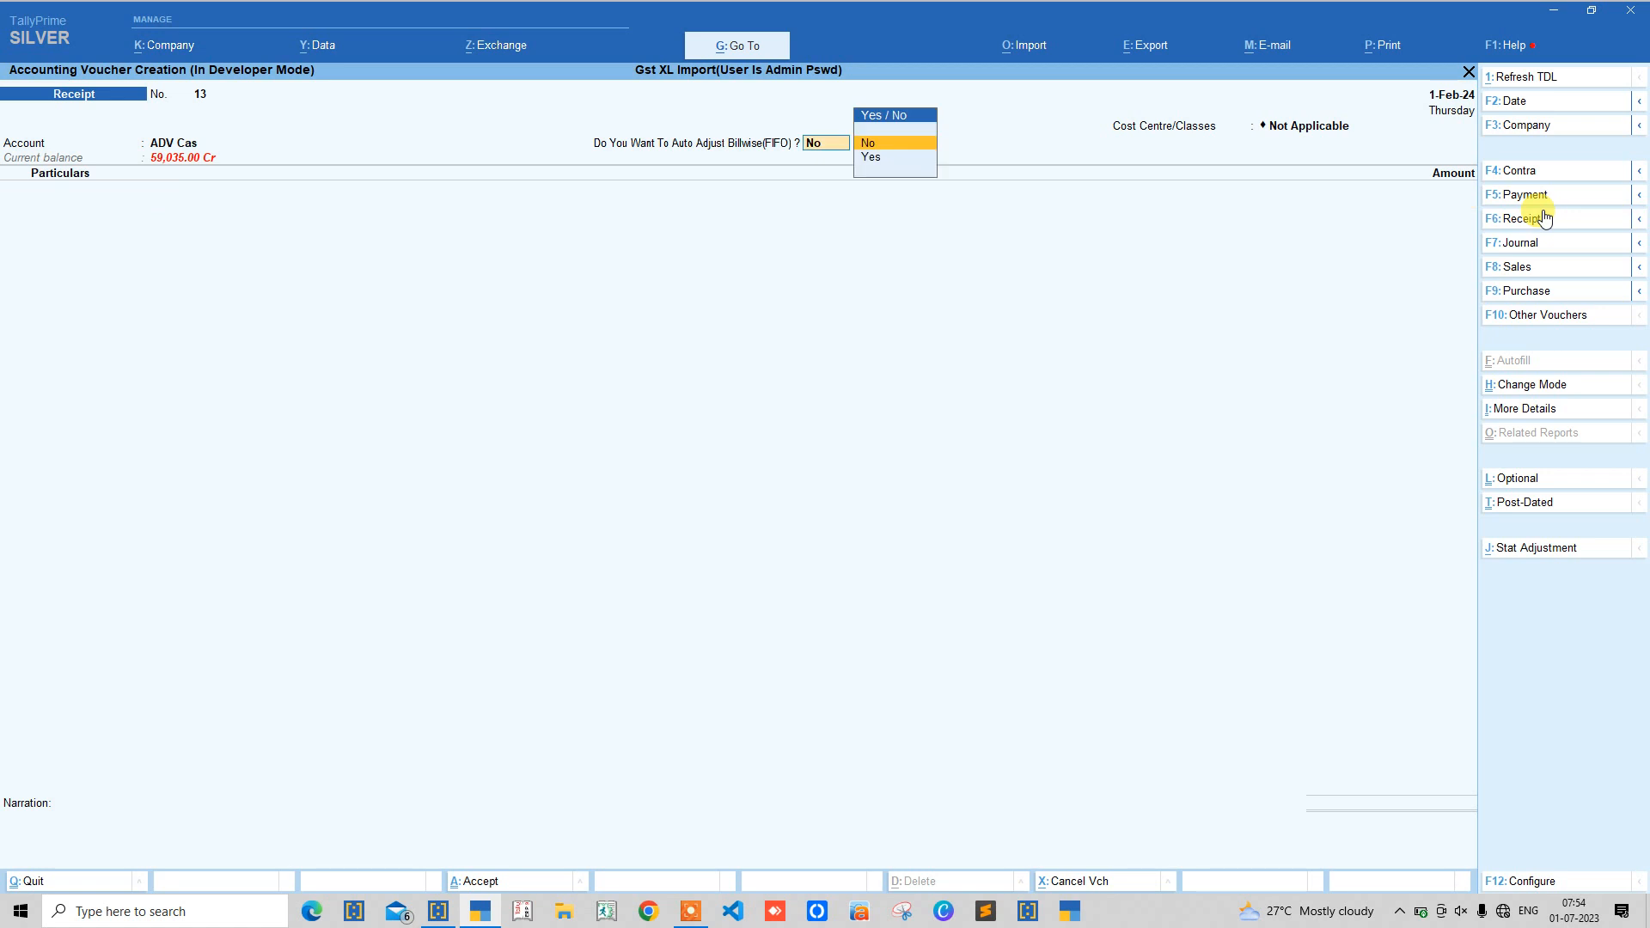
{"action": "key", "text": "Down"}
{"action": "key", "text": "Return"}
{"action": "key", "text": "Down"}
{"action": "key", "text": "Return"}
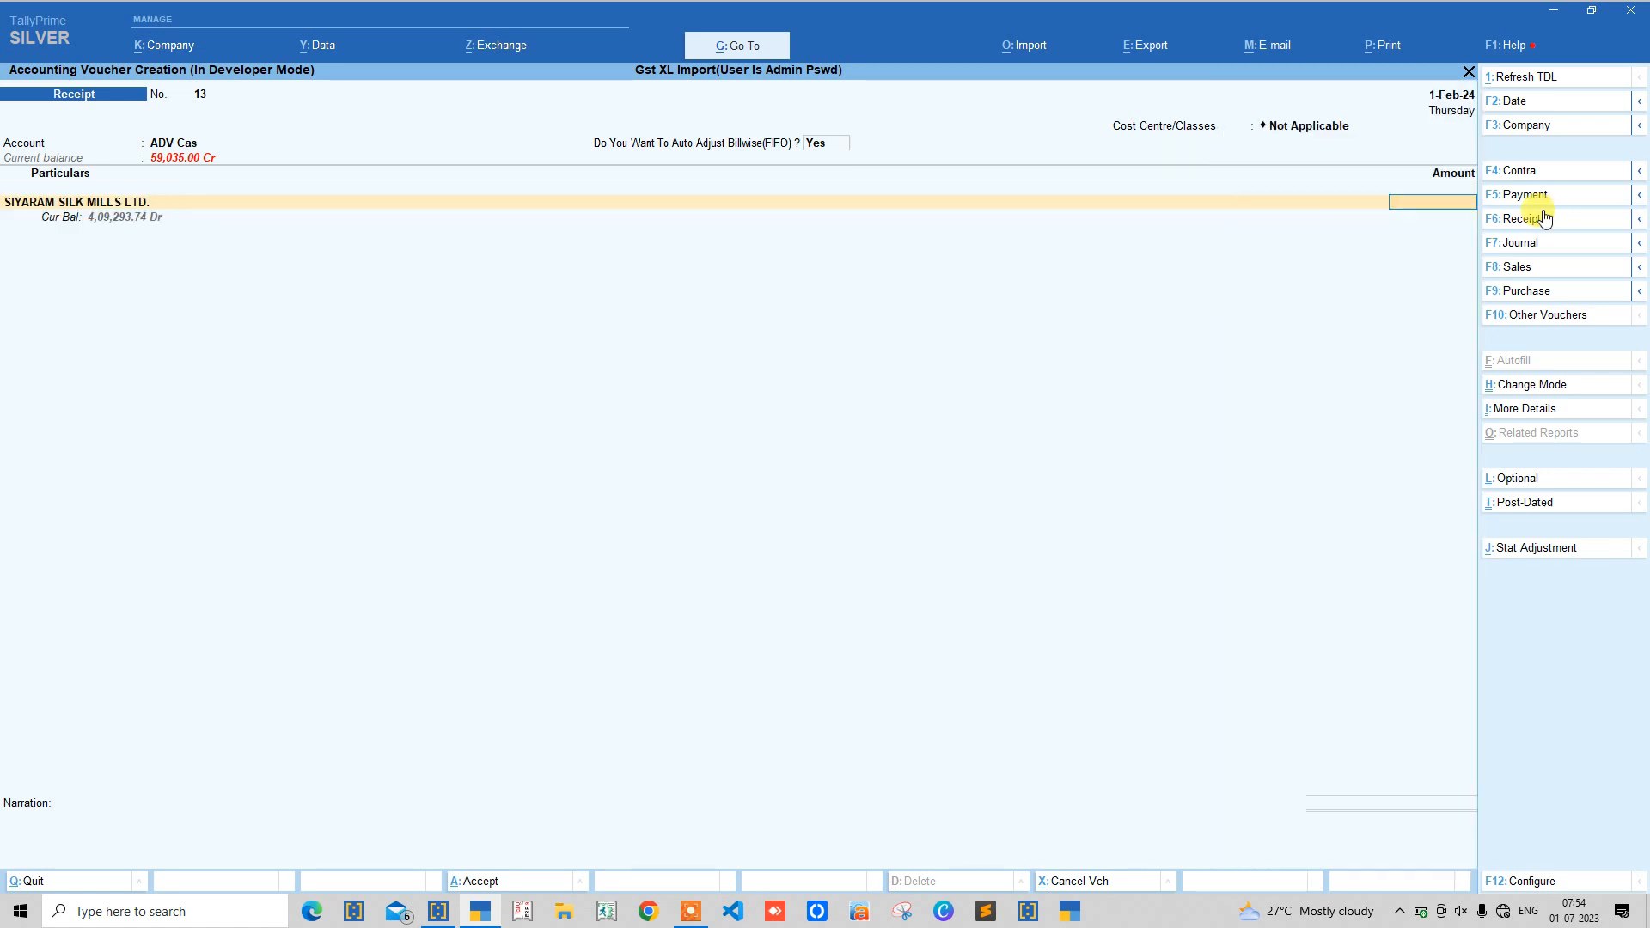
Step: Enter 28,000 as the SIYARAM SILK MILLS LTD. receipt amount, review the automatic bill-wise allocations, and abandon the voucher for a fresh one
{"action": "type", "text": "280000"}
{"action": "key", "text": "Return"}
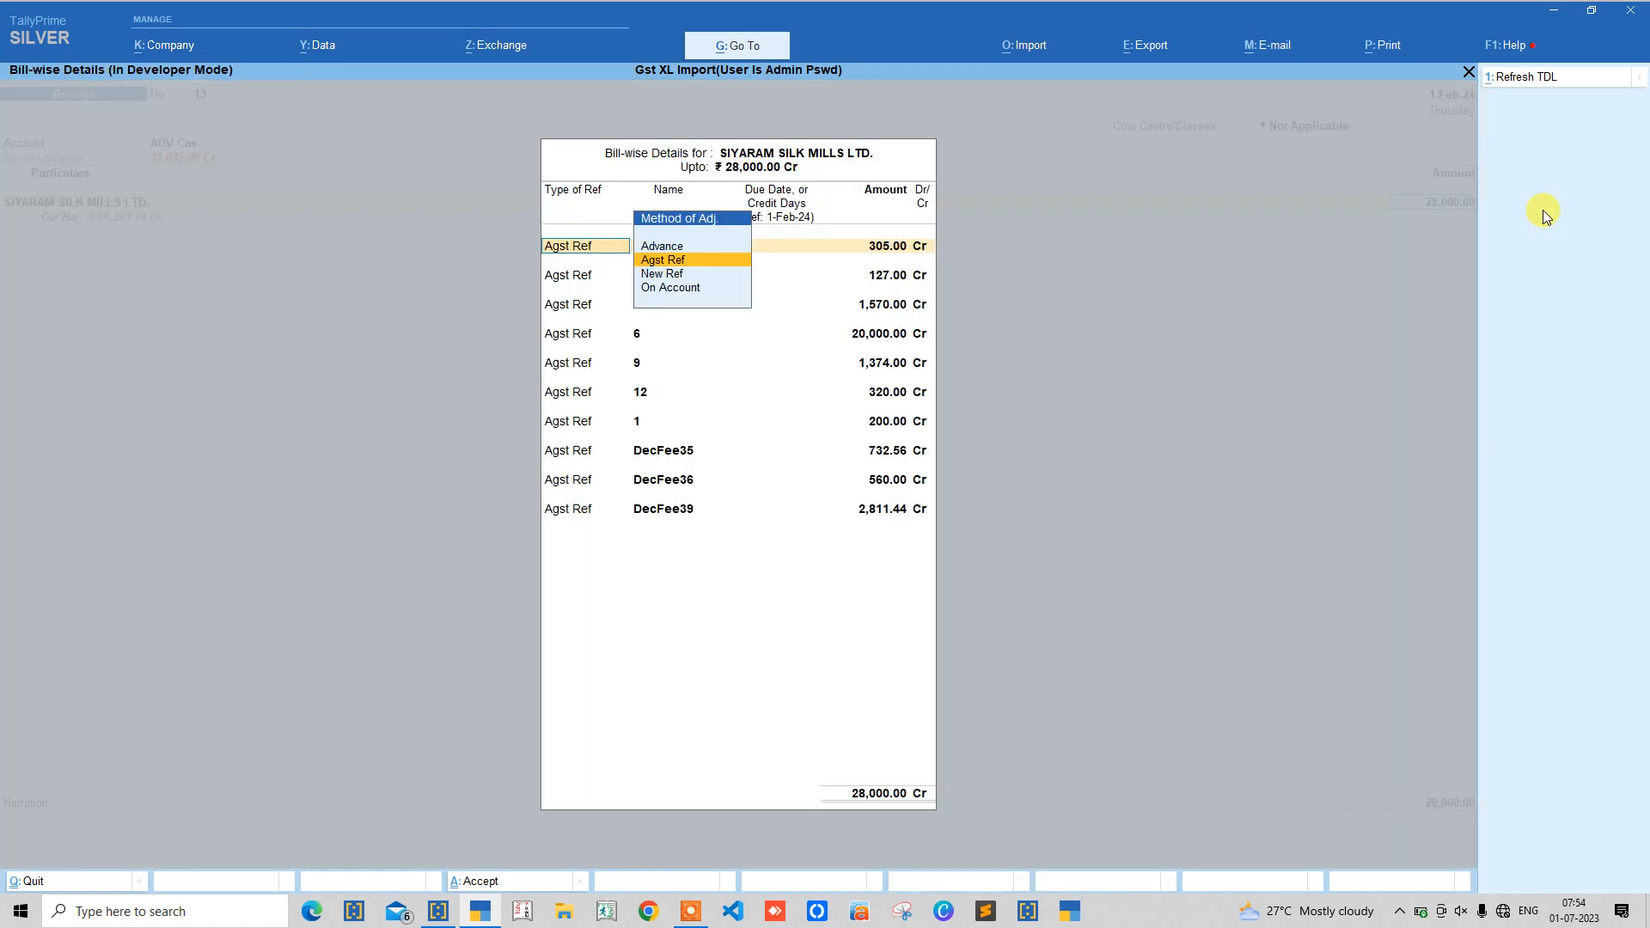
{"action": "key", "text": "Return"}
{"action": "key", "text": "Return"}
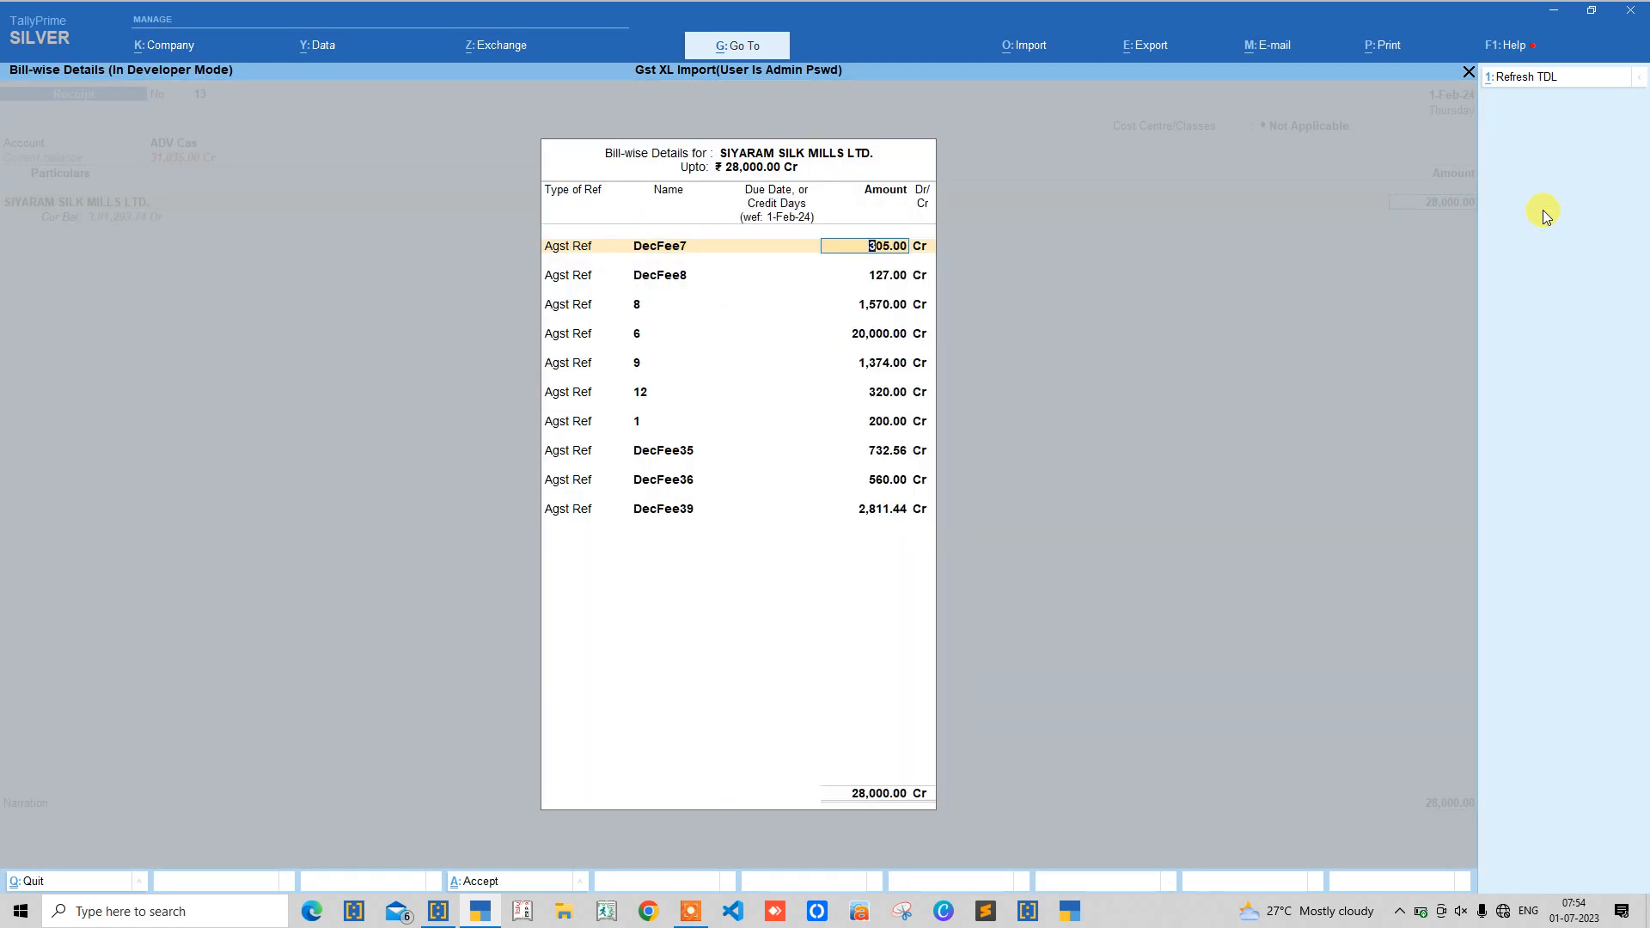
{"action": "key", "text": "Escape"}
{"action": "key", "text": "Escape"}
{"action": "key", "text": "Return"}
{"action": "key", "text": "Escape"}
{"action": "key", "text": "Escape"}
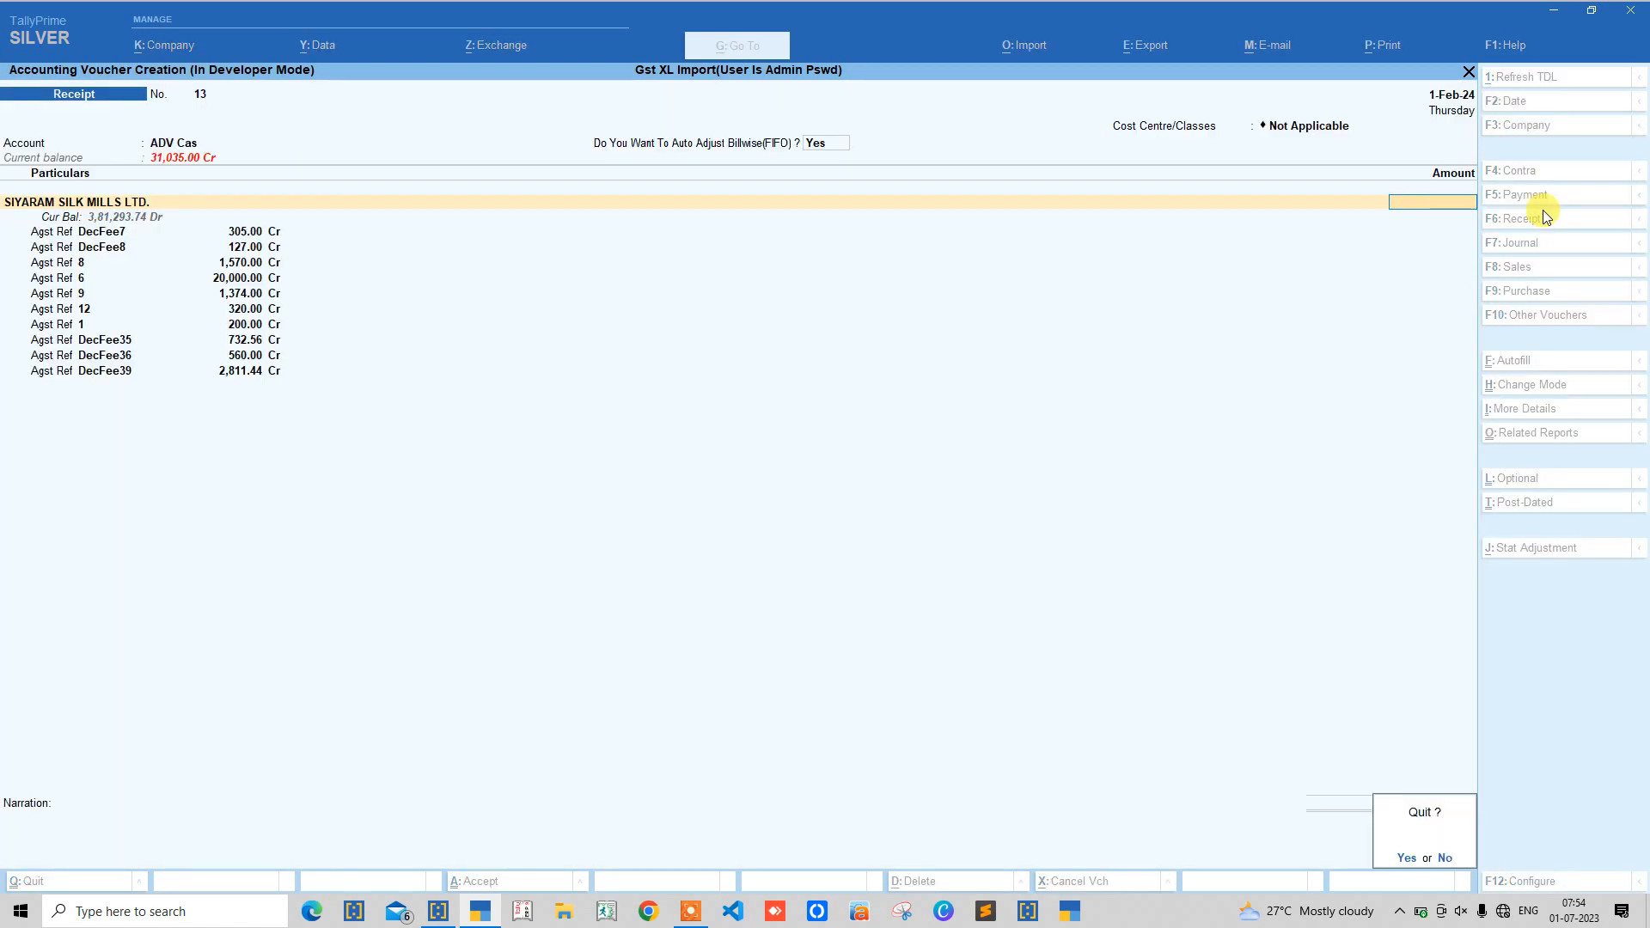
{"action": "key", "text": "Return"}
{"action": "key", "text": "Return"}
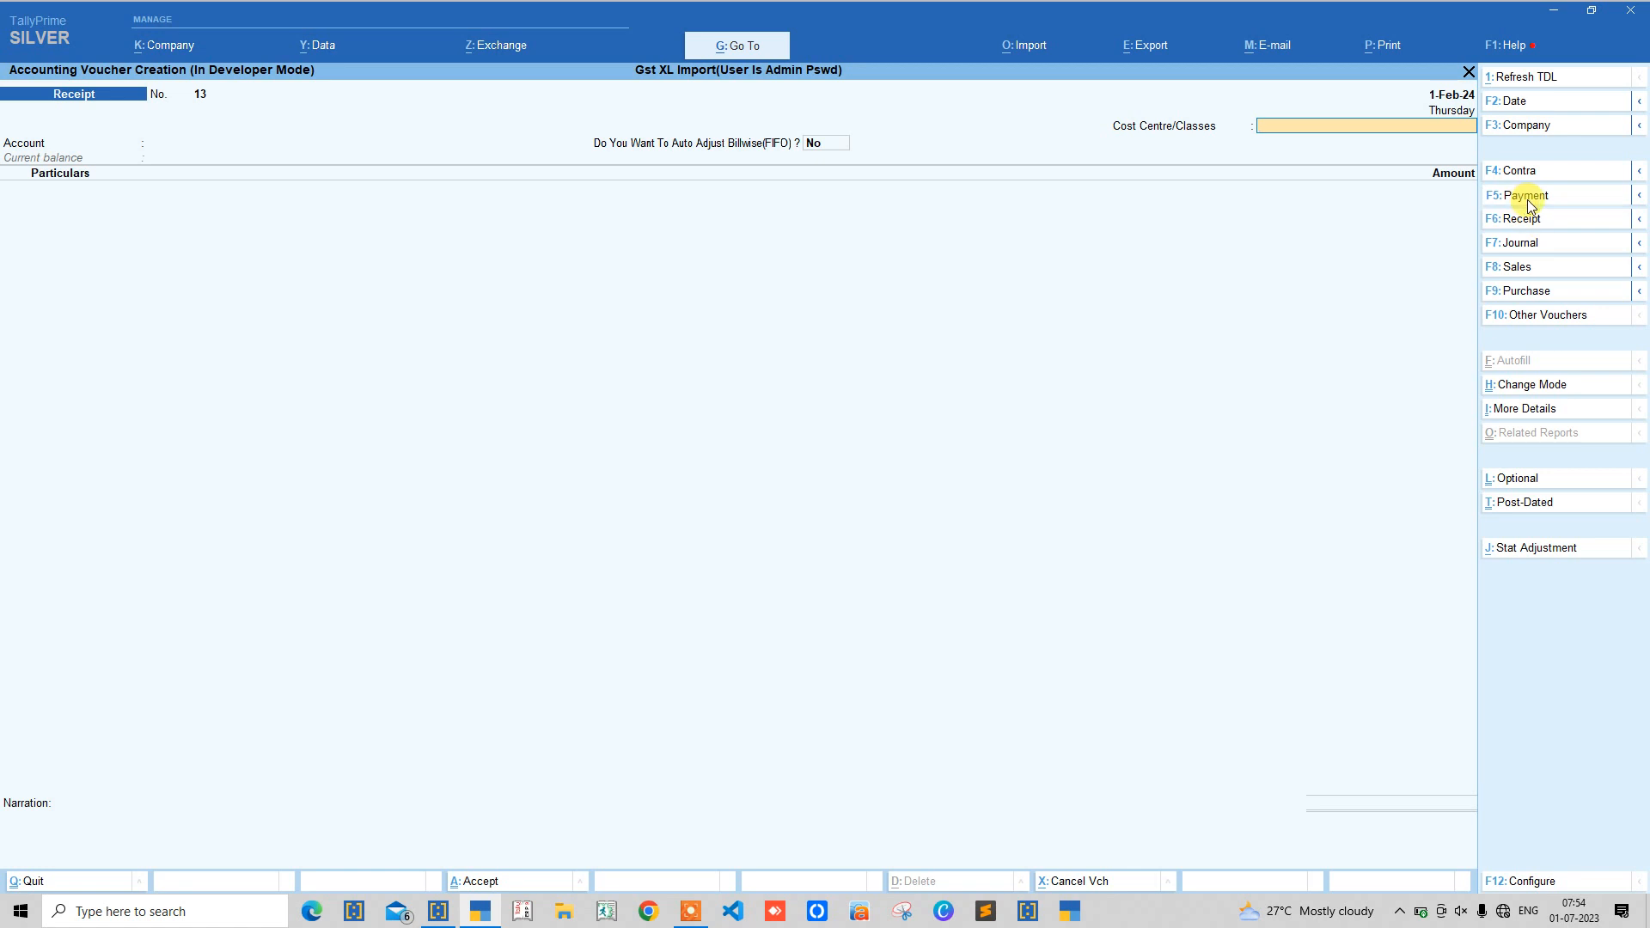
Step: Check the automatic FIFO bill-wise adjustment option in a payment voucher, and return to a receipt voucher
{"action": "left_click", "coordinate": [1527, 197]}
{"action": "key", "text": "Return"}
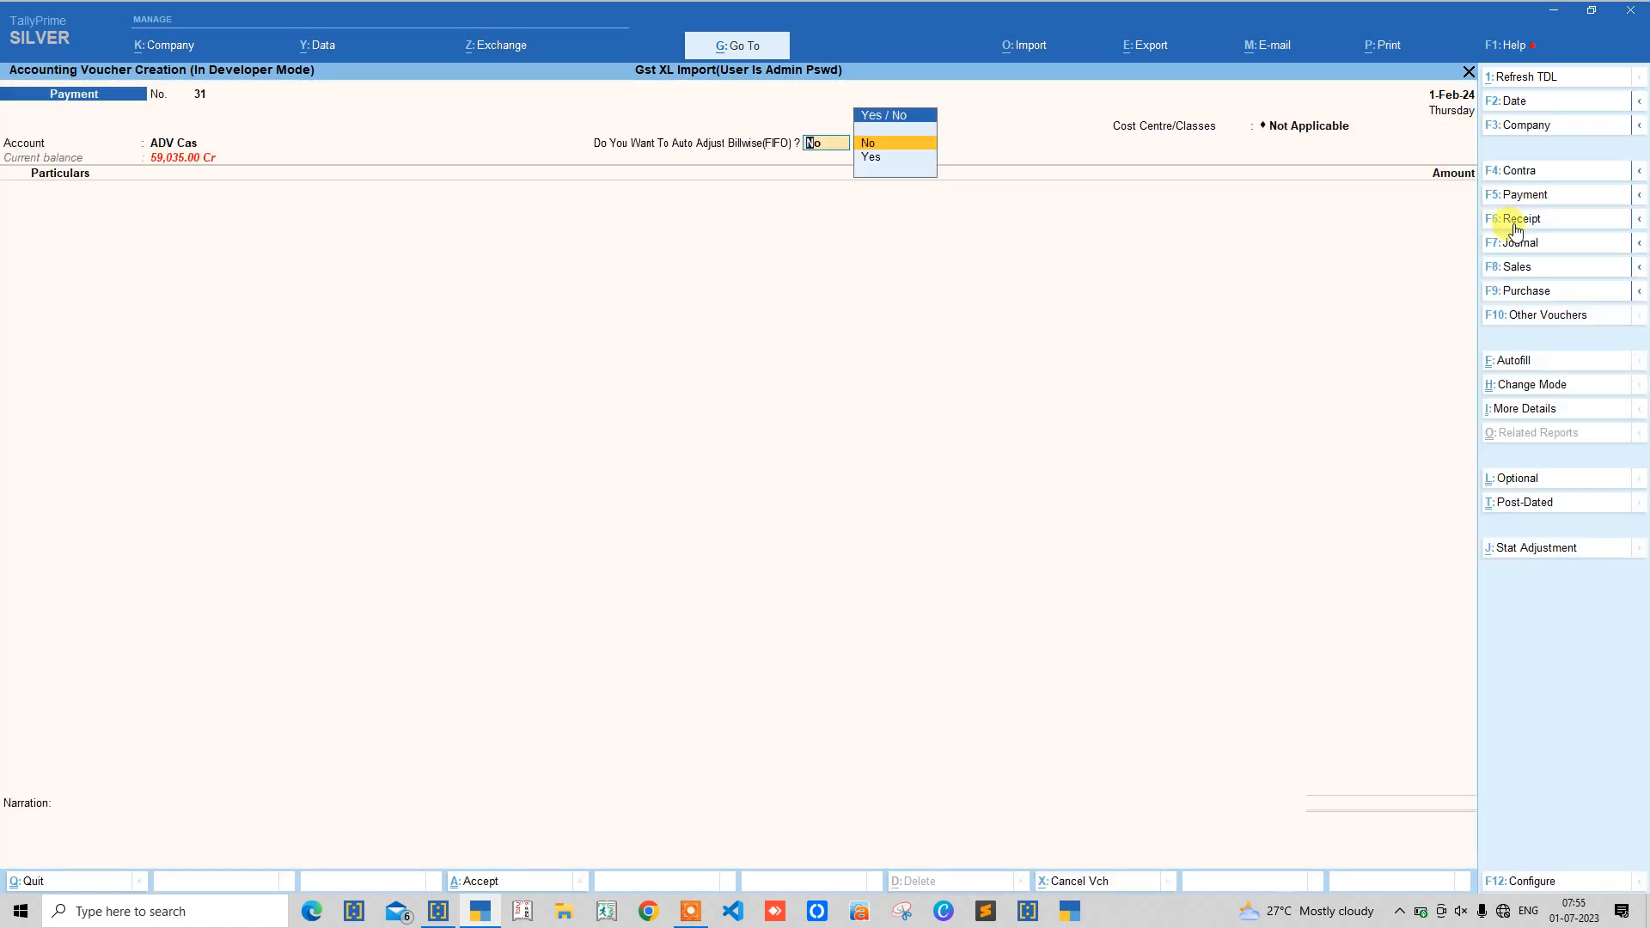
{"action": "left_click", "coordinate": [1517, 226]}
{"action": "key", "text": "Return"}
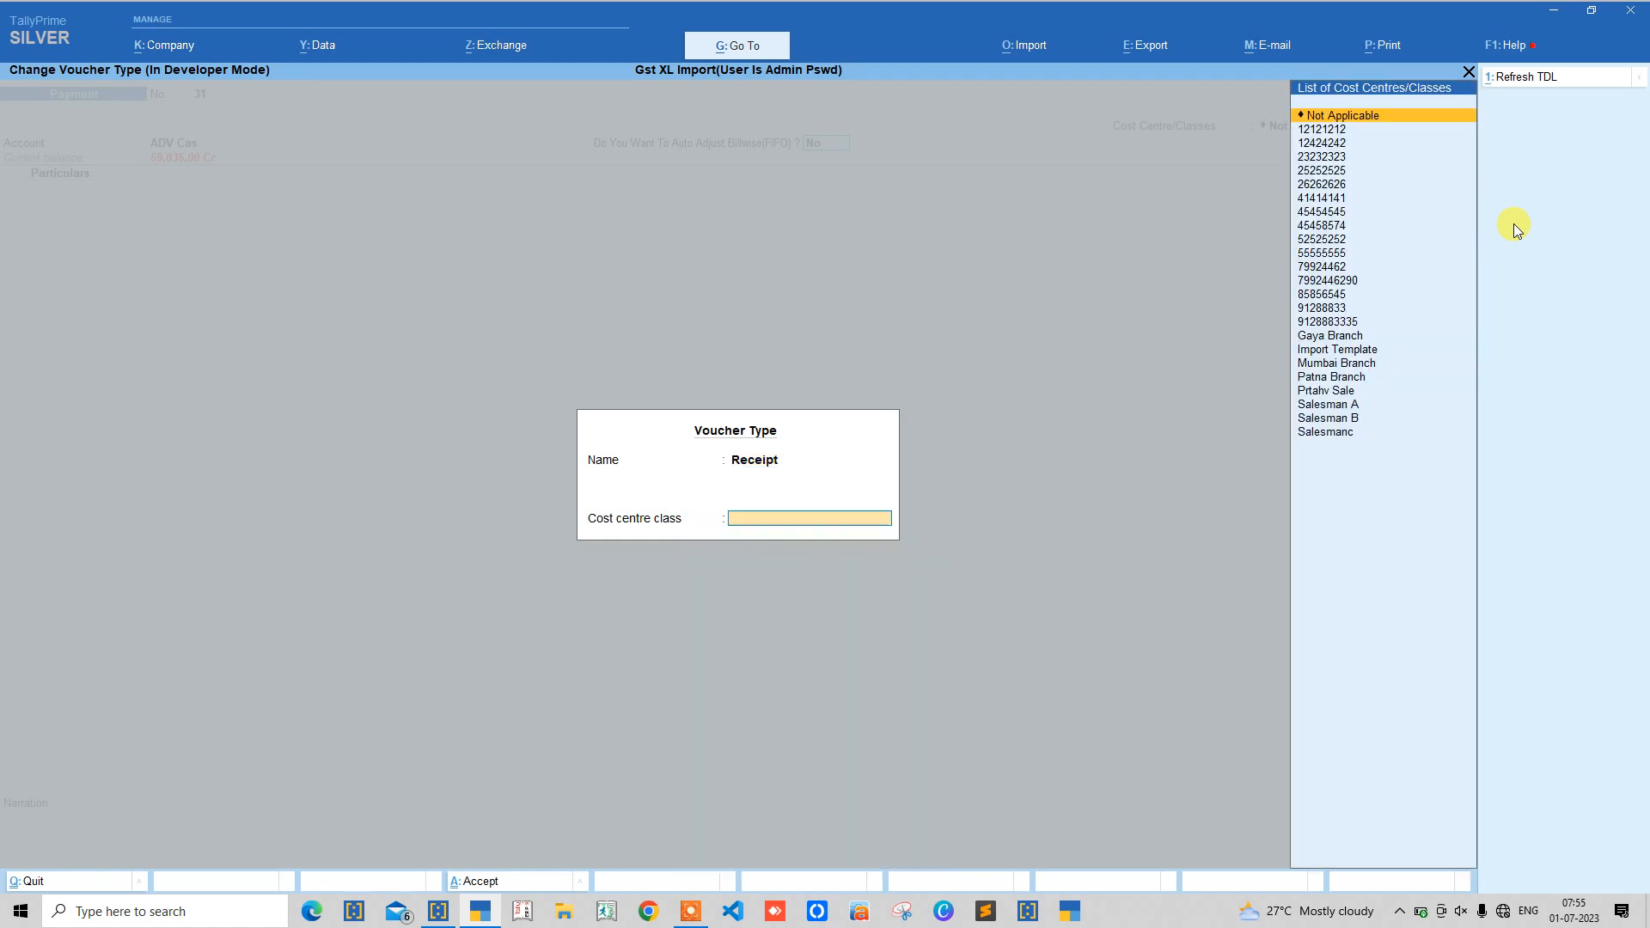
{"action": "key", "text": "Return"}
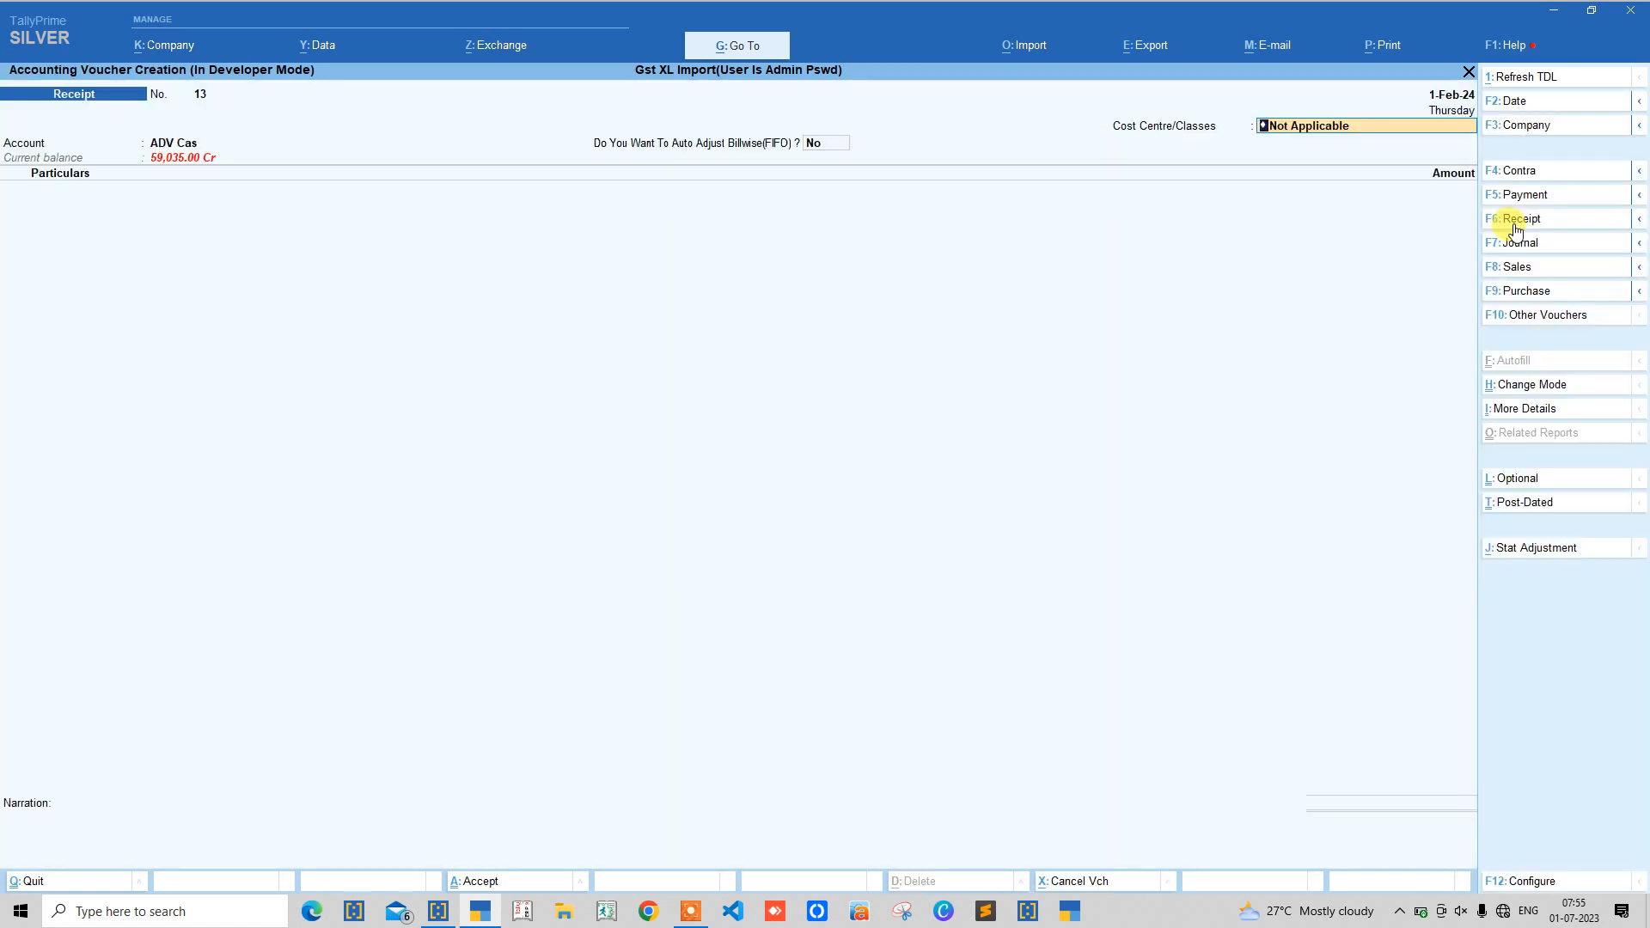
Step: Enter a 50,000 receipt from SIYARAM SILK MILLS LTD. with automatic FIFO adjustment left at No, and bring up its pending bills
{"action": "key", "text": "Return"}
{"action": "key", "text": "Return"}
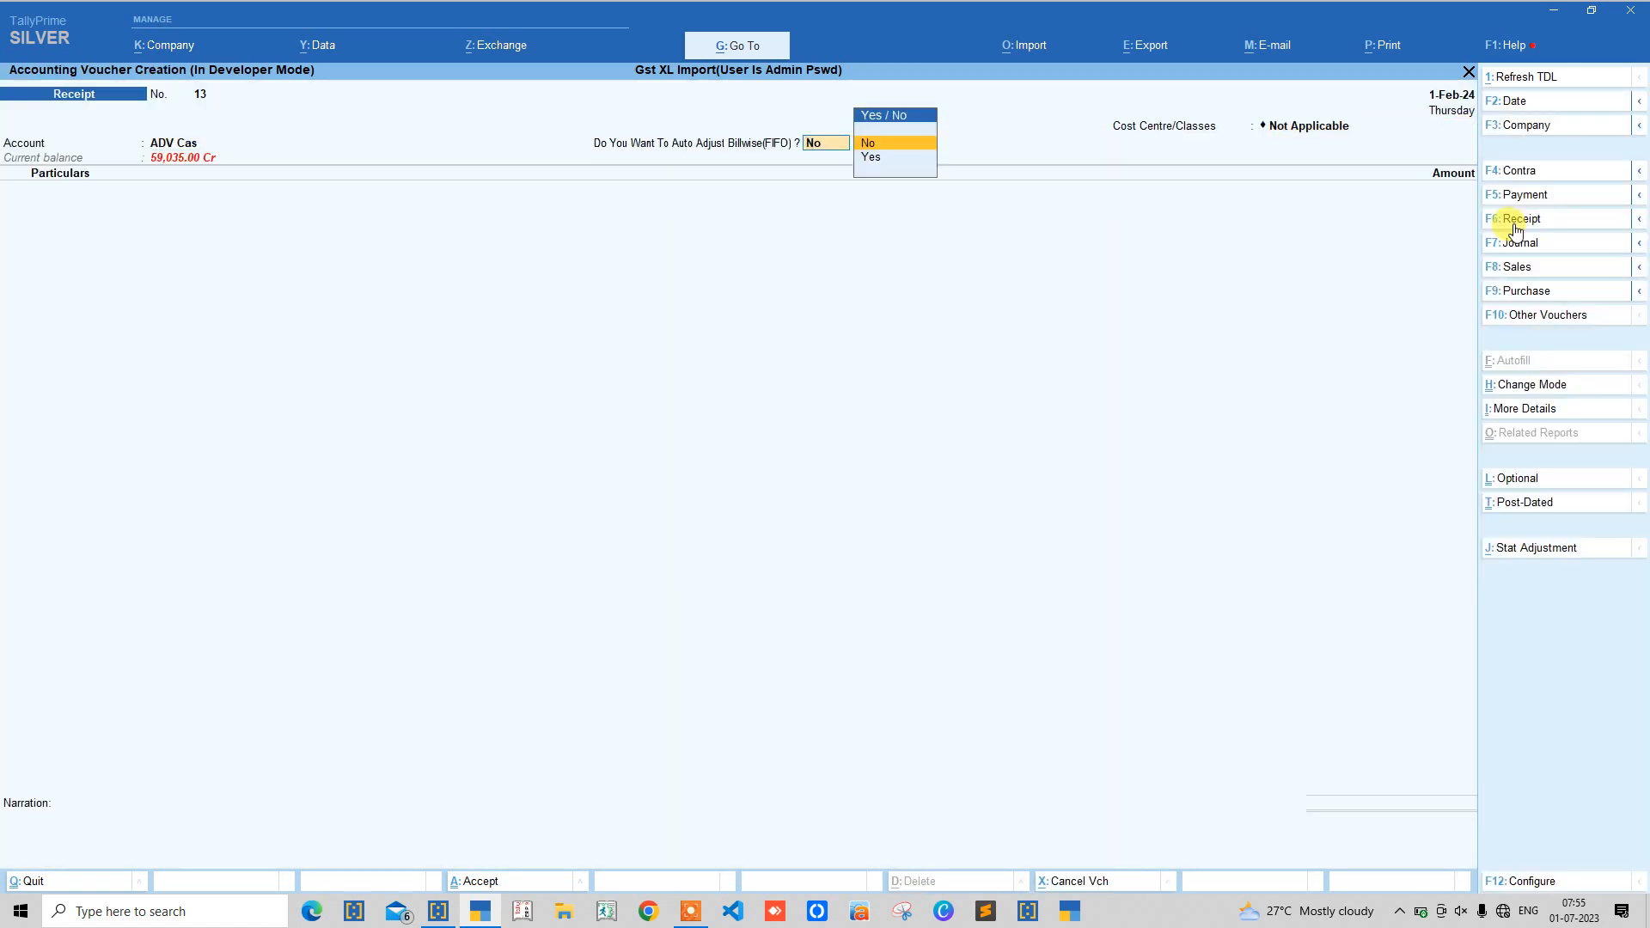
{"action": "key", "text": "Return"}
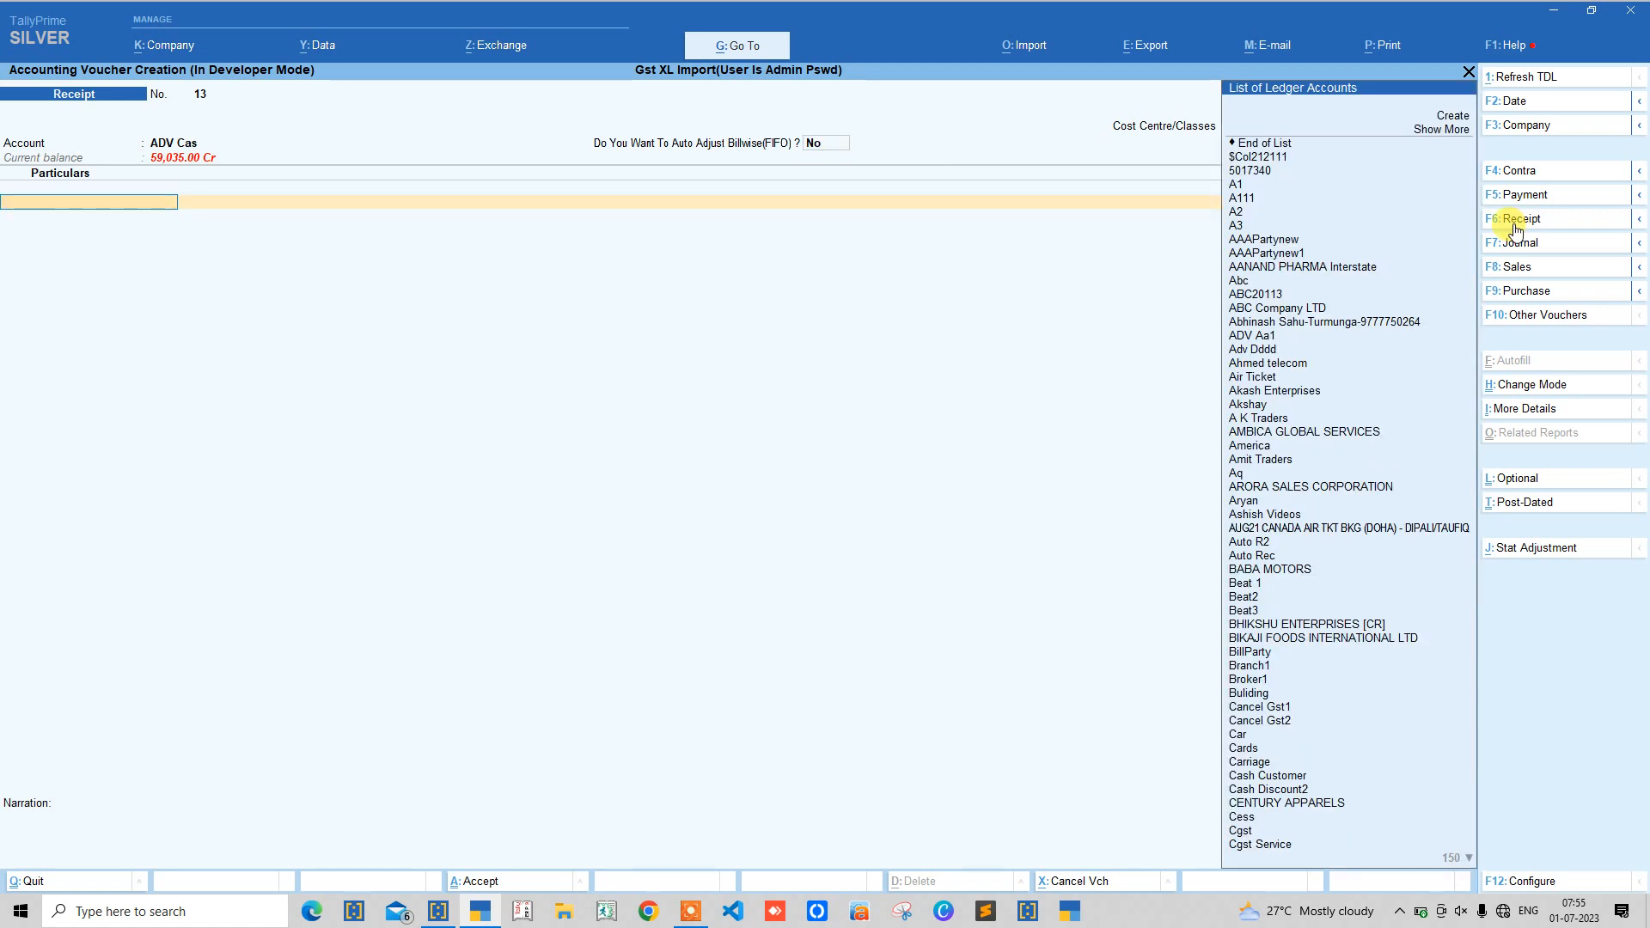
{"action": "key", "text": "Down"}
{"action": "key", "text": "Down"}
{"action": "key", "text": "Return"}
{"action": "type", "text": "5"}
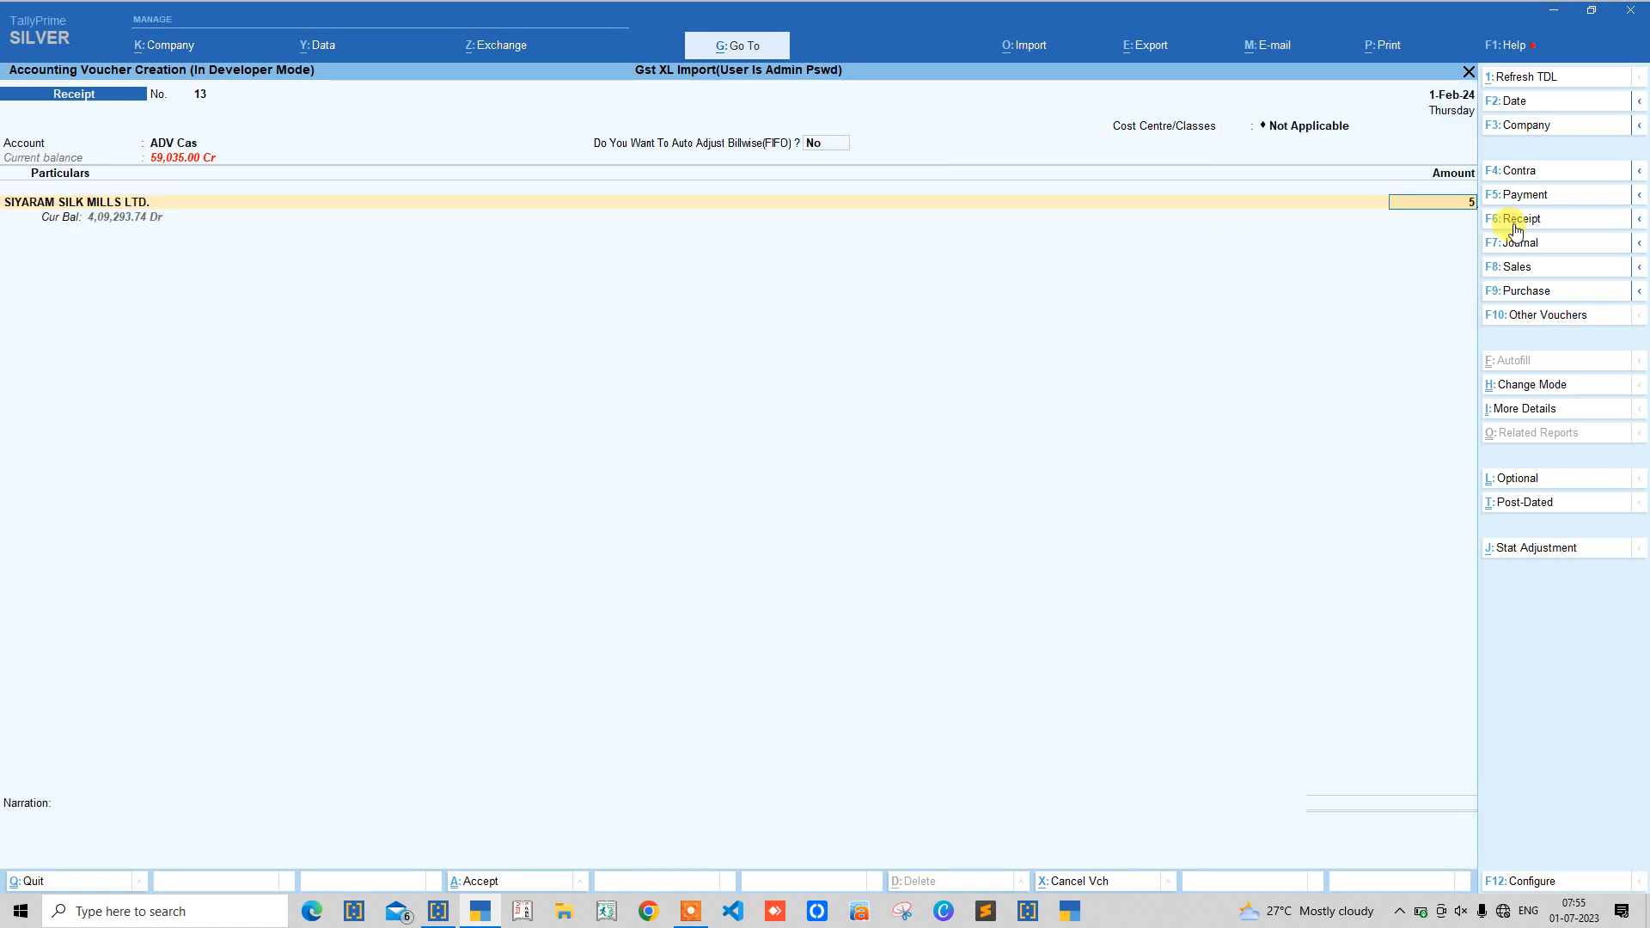
{"action": "type", "text": "0,000"}
{"action": "key", "text": "Return"}
{"action": "key", "text": "Return"}
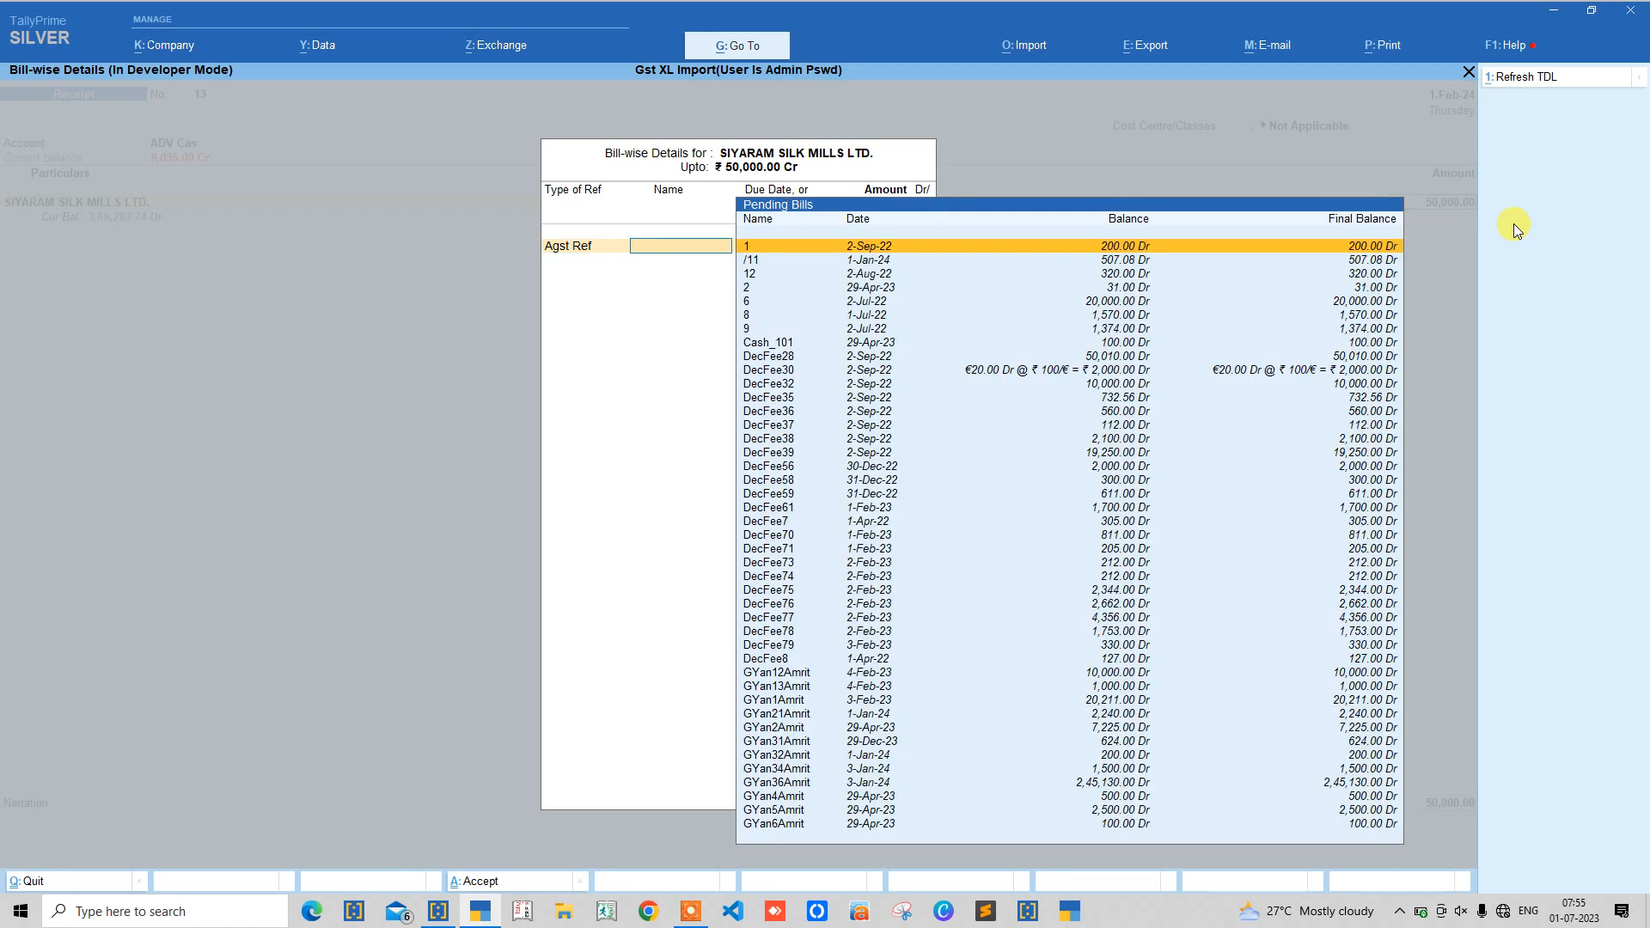
Step: Return to the receipt's FIFO bill-wise adjustment option, set it to Yes, and accept the voucher with its automatic bill allocations
{"action": "key", "text": "BackSpace"}
{"action": "key", "text": "BackSpace"}
{"action": "key", "text": "BackSpace"}
{"action": "key", "text": "BackSpace"}
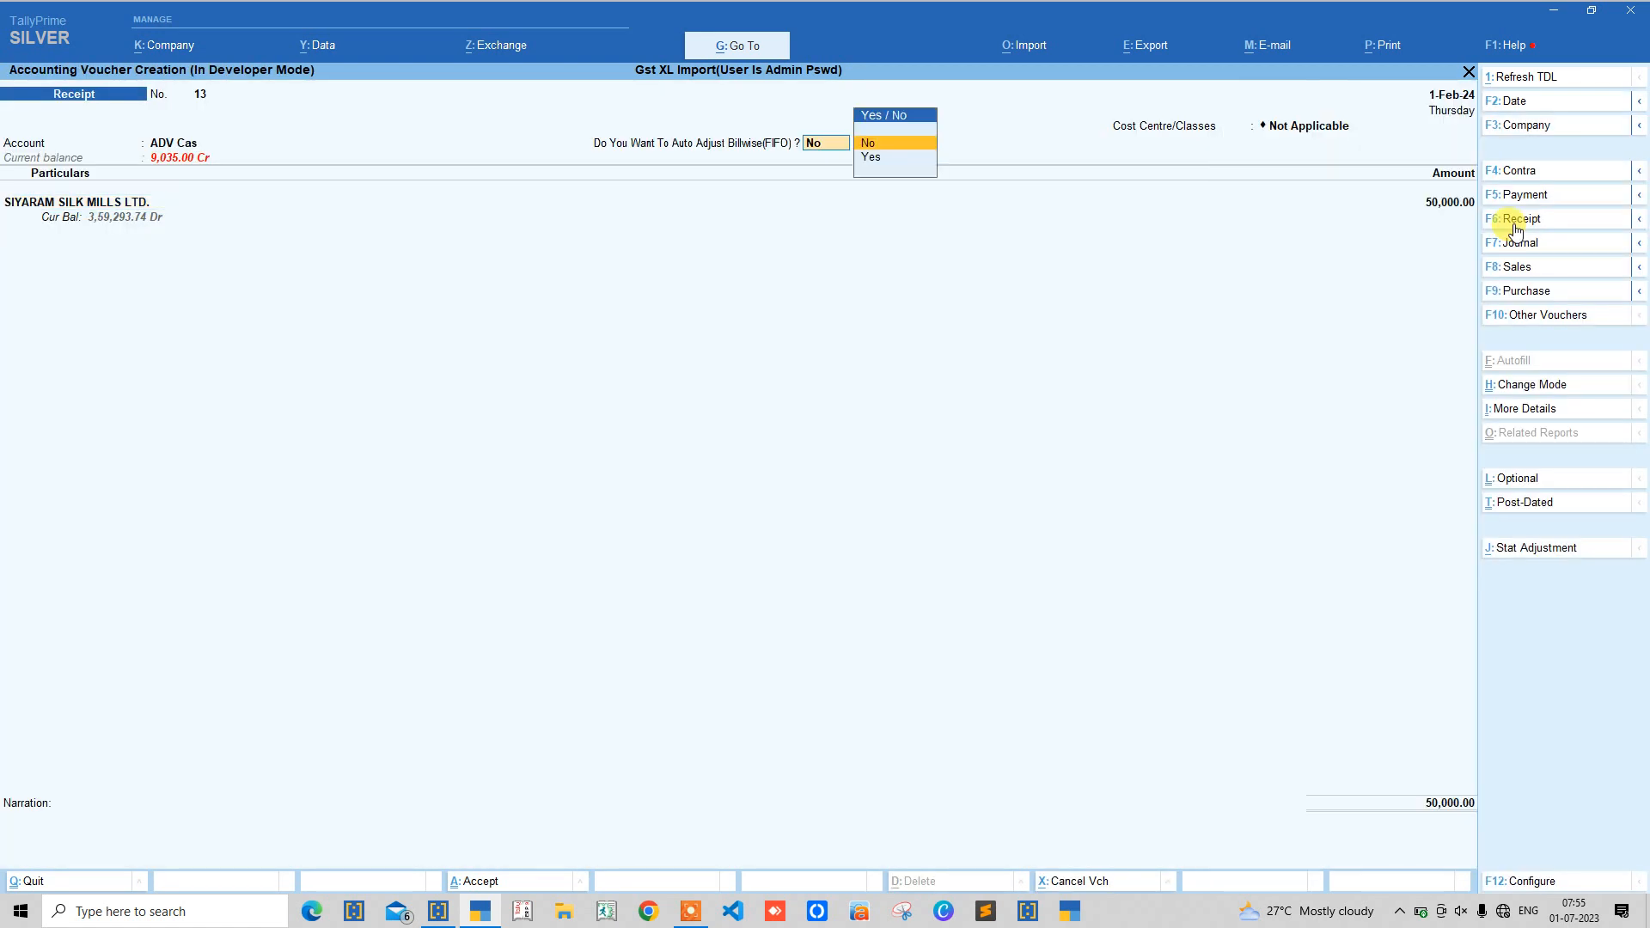
{"action": "key", "text": "Down"}
{"action": "key", "text": "Return"}
{"action": "key", "text": "Return"}
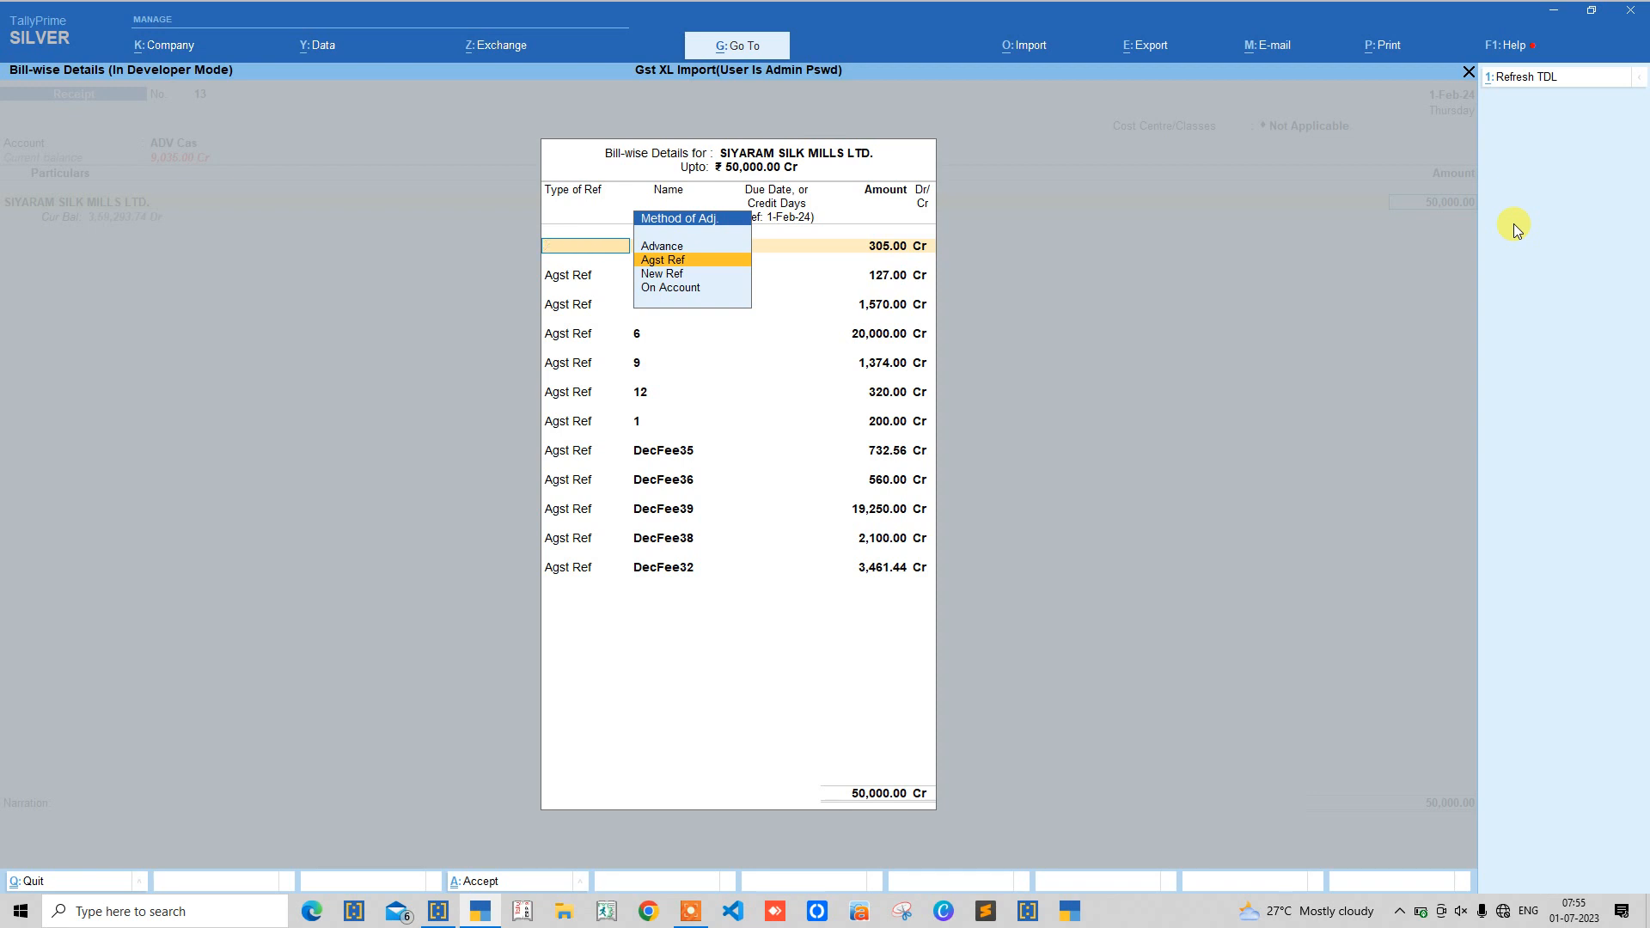
{"action": "key", "text": "ctrl+a"}
{"action": "key", "text": "y"}
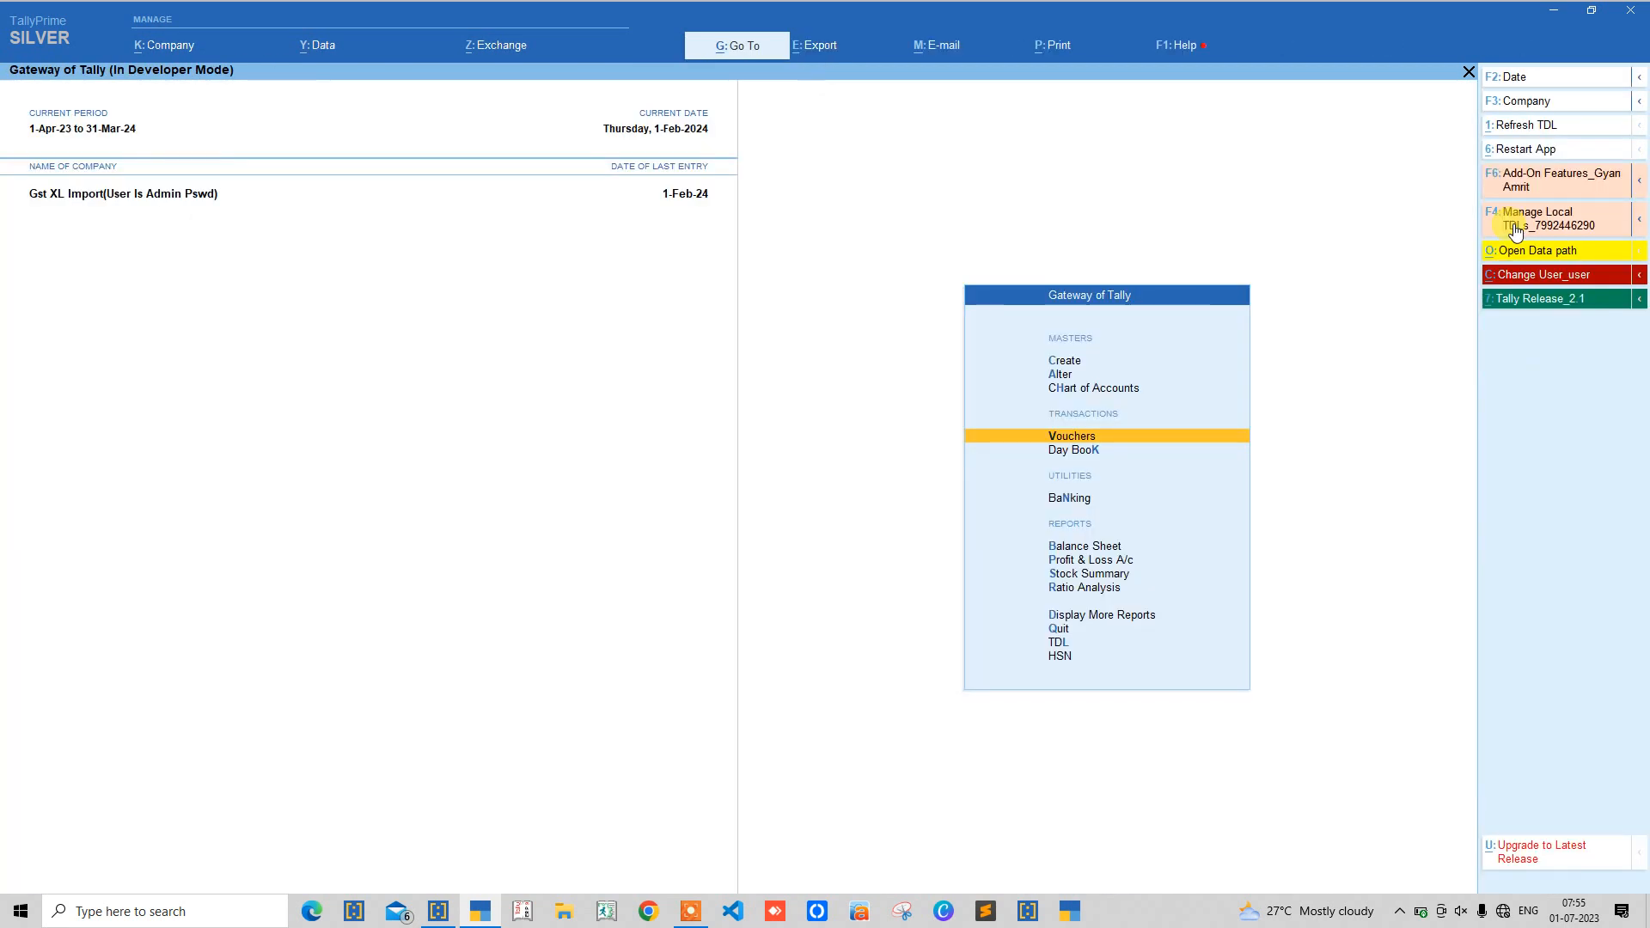